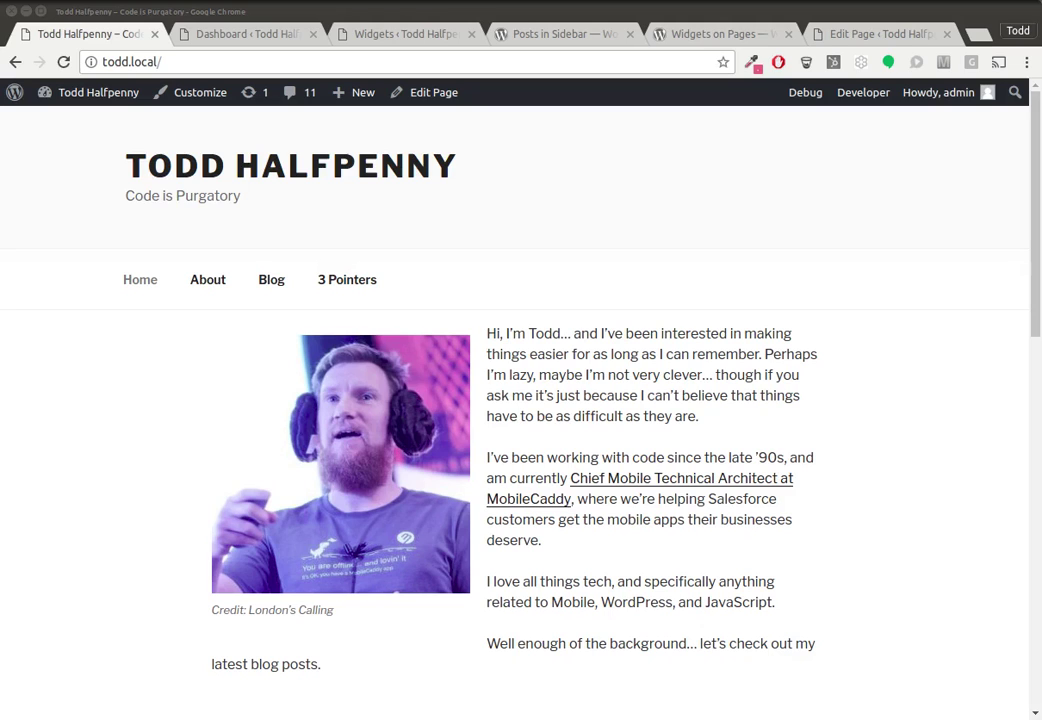
# Review the site's home page intro and latest blog posts, comparing them with the page's content in the editor
pyautogui.scroll(-4, 654, 549)
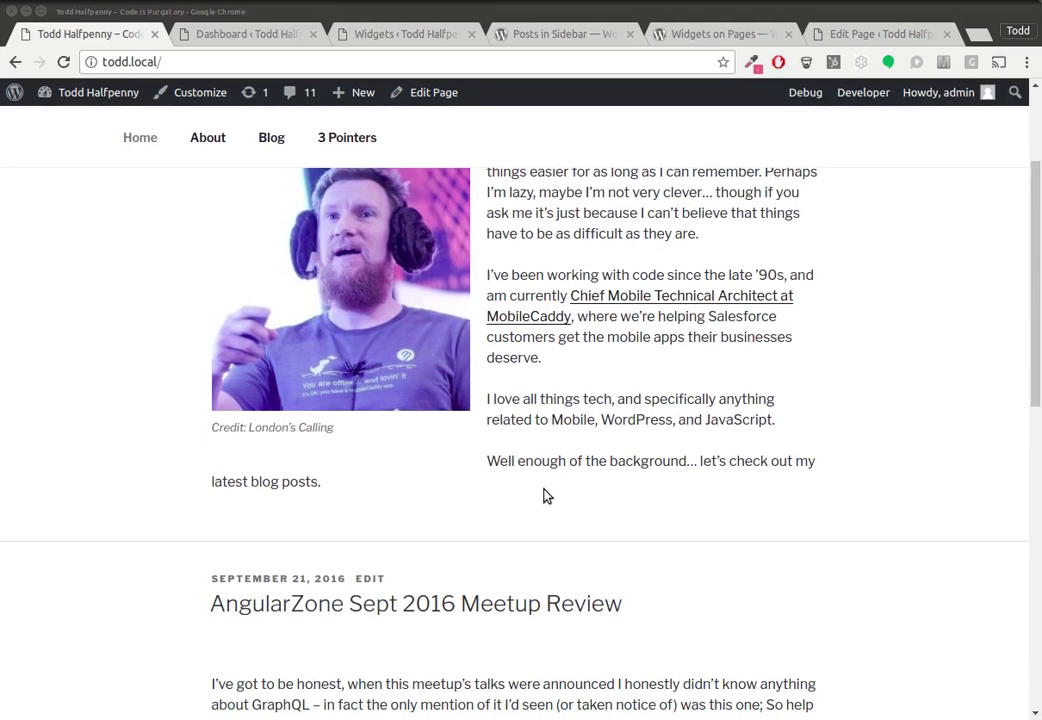
pyautogui.click(890, 34)
pyautogui.scroll(-6, 751, 378)
pyautogui.scroll(3, 751, 379)
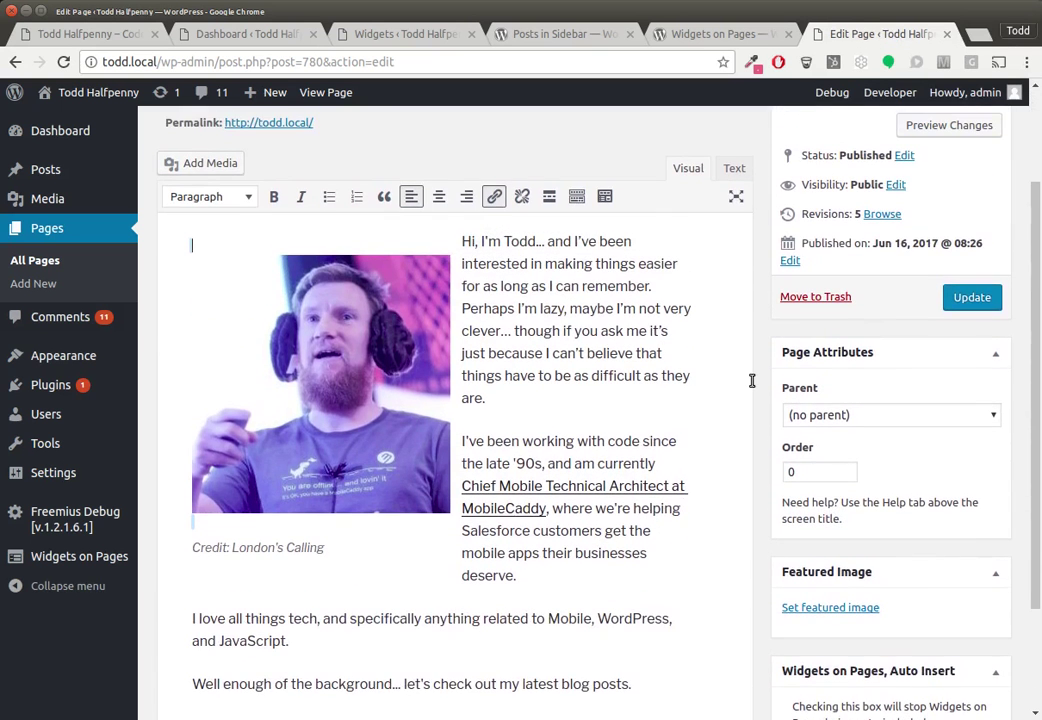
pyautogui.click(120, 36)
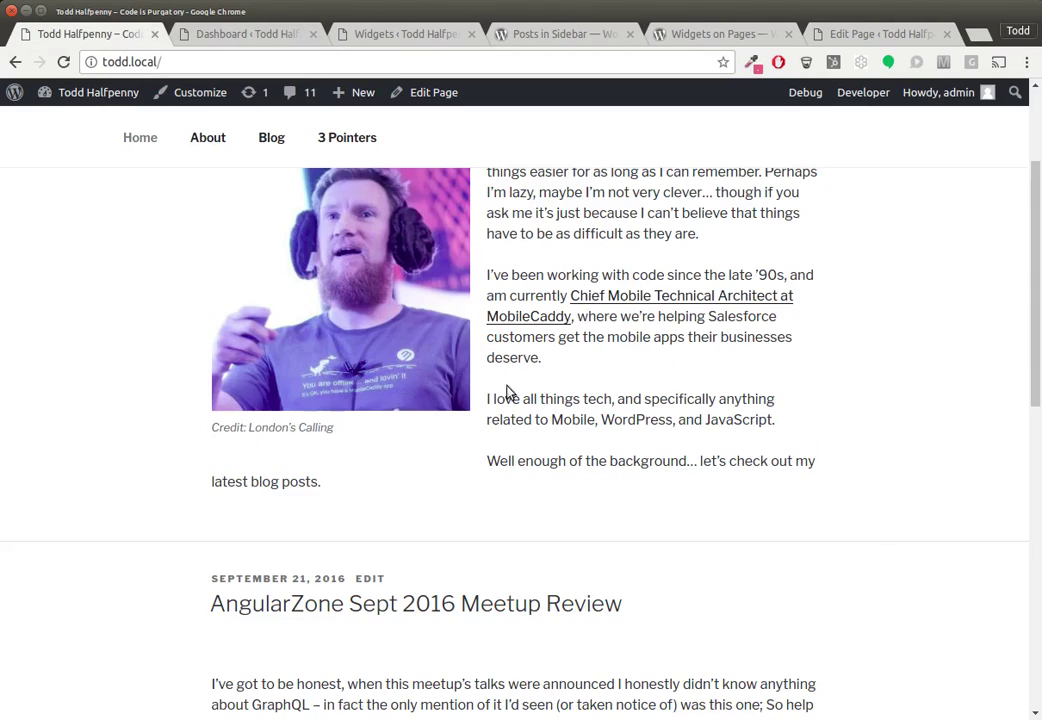
pyautogui.scroll(-1, 779, 489)
pyautogui.scroll(-3, 779, 489)
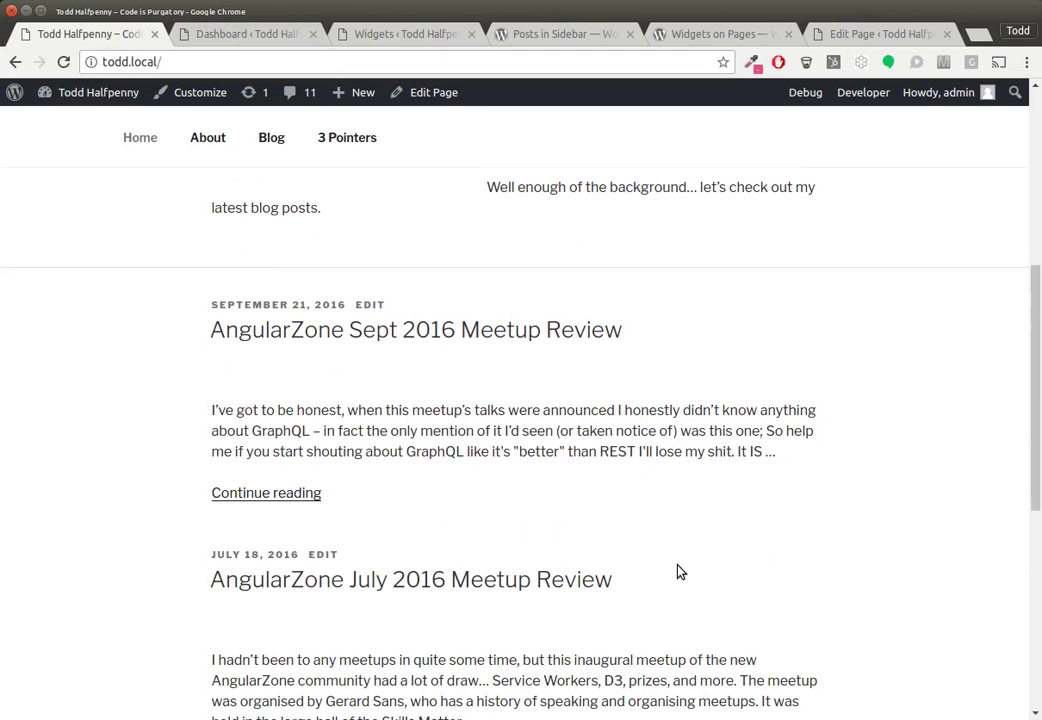
pyautogui.scroll(5, 678, 572)
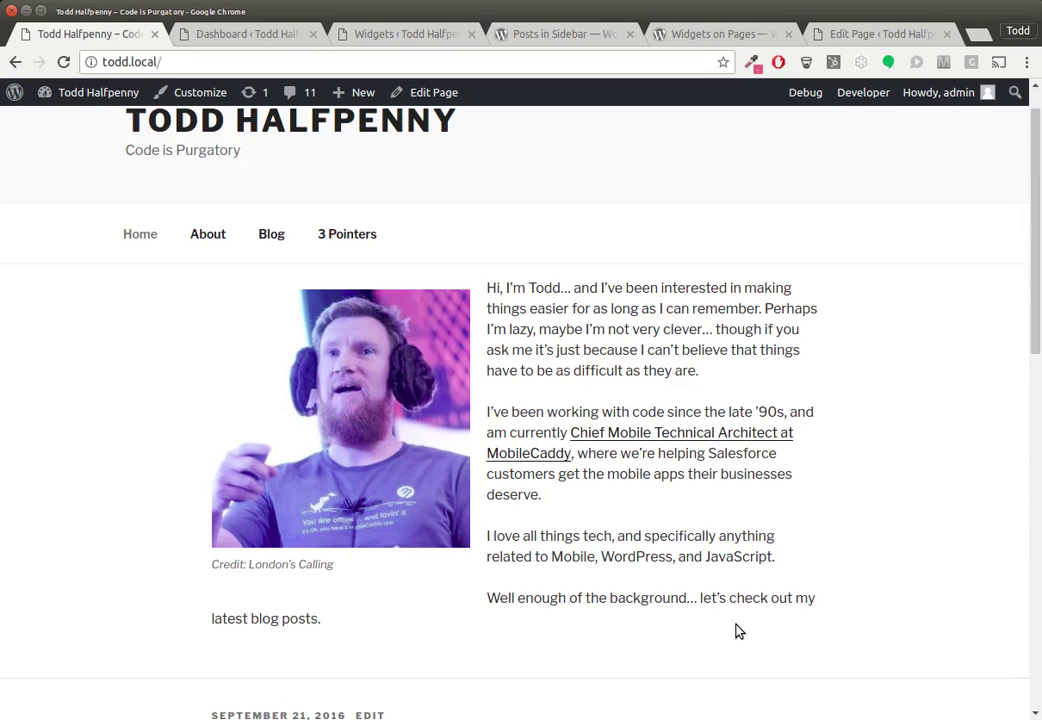
pyautogui.scroll(-1, 738, 630)
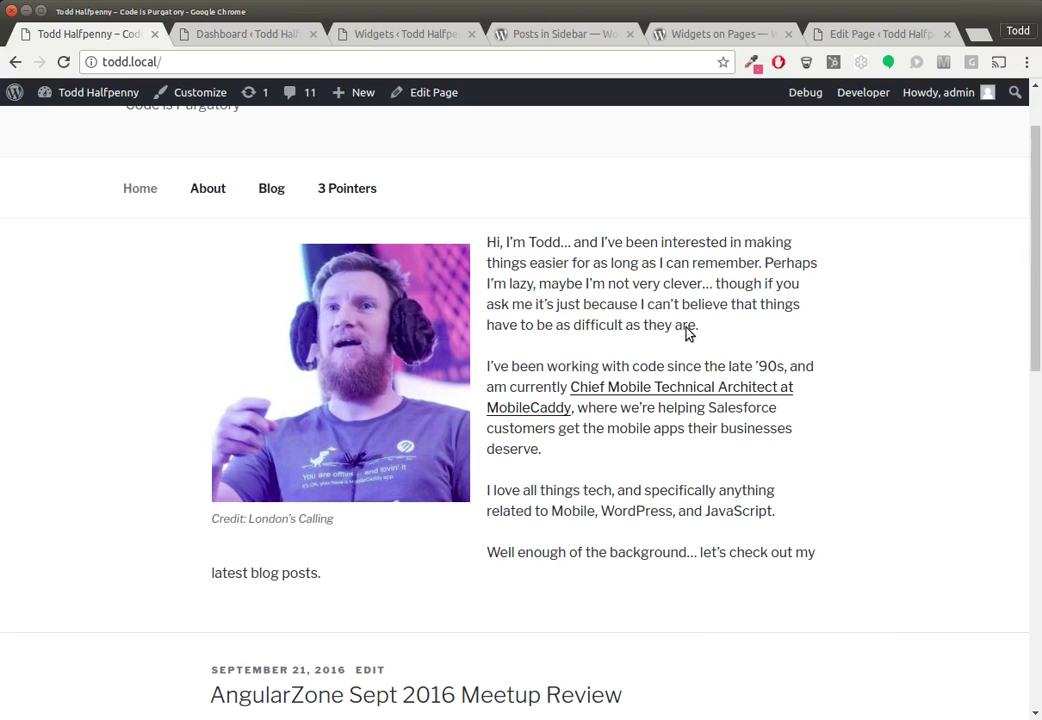
# Examine the WordPress.org plugin pages for Posts in Sidebar and Widgets on Pages, including descriptions, stats and ratings
pyautogui.click(590, 37)
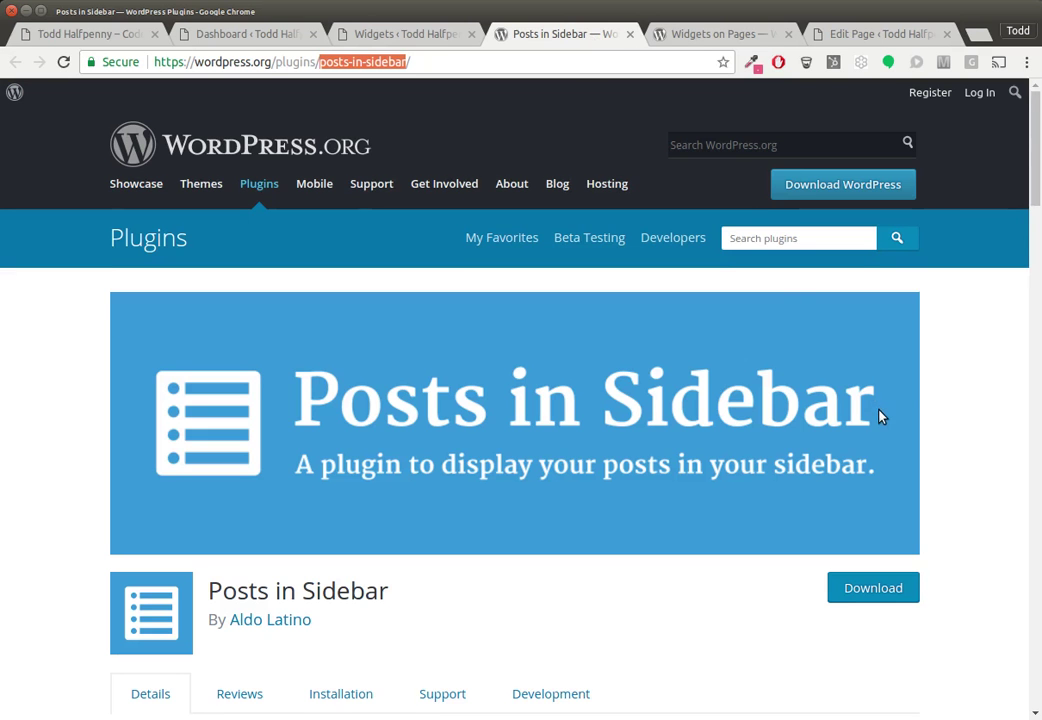
pyautogui.scroll(-1, 880, 416)
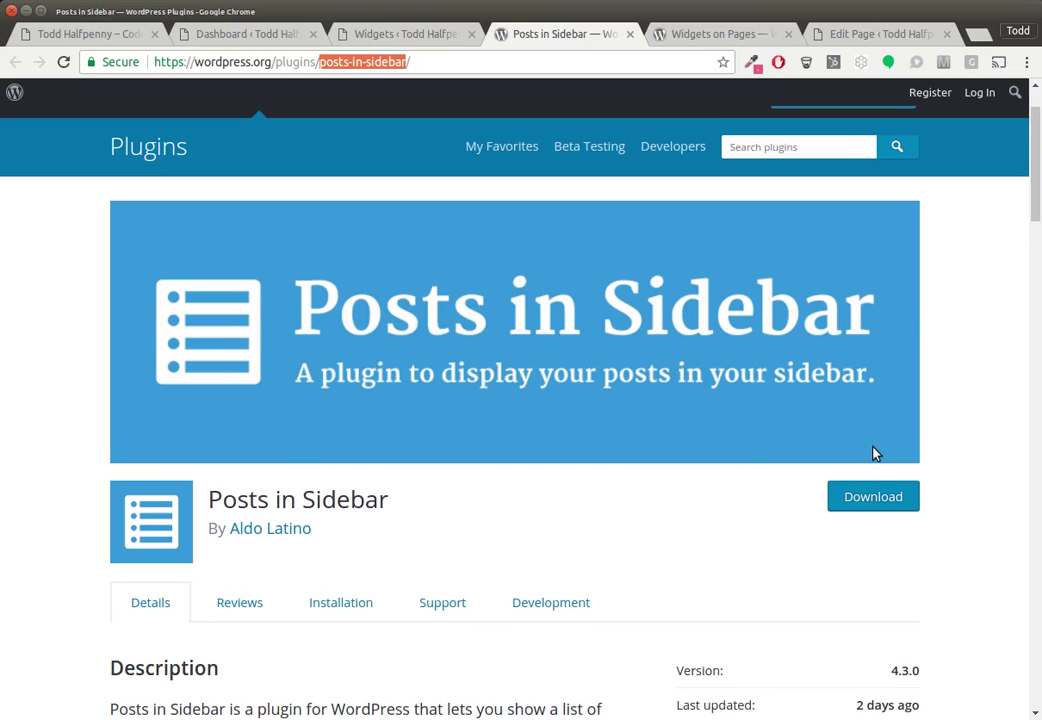
pyautogui.scroll(-6, 873, 453)
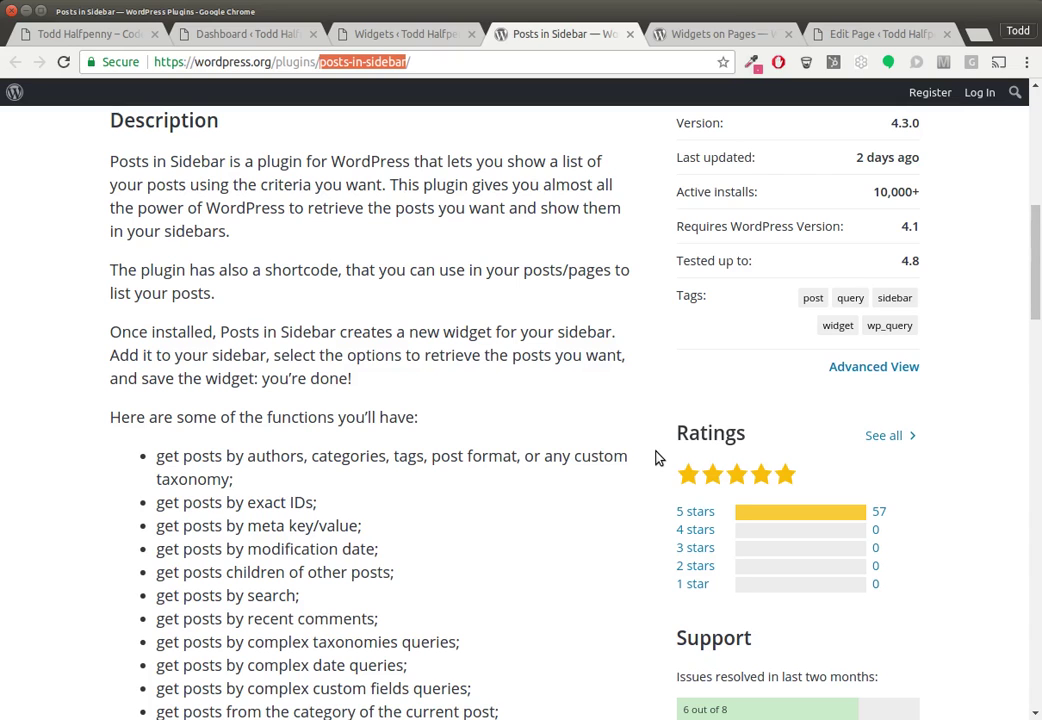
pyautogui.scroll(7, 657, 457)
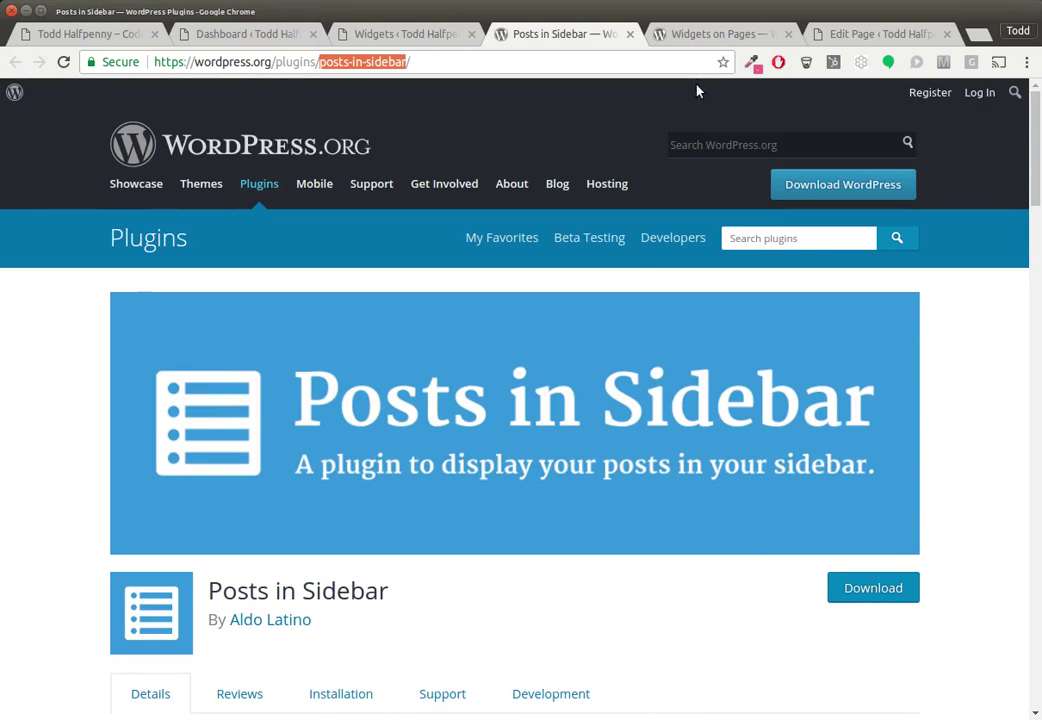
pyautogui.click(714, 37)
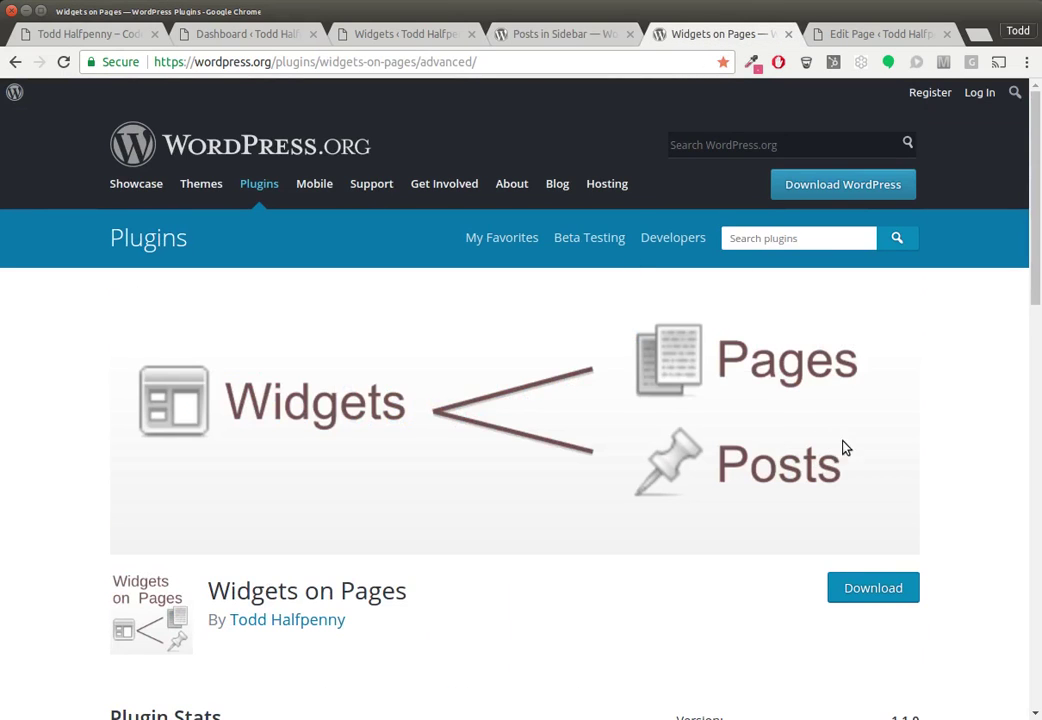
pyautogui.scroll(-4, 848, 451)
pyautogui.scroll(-2, 851, 455)
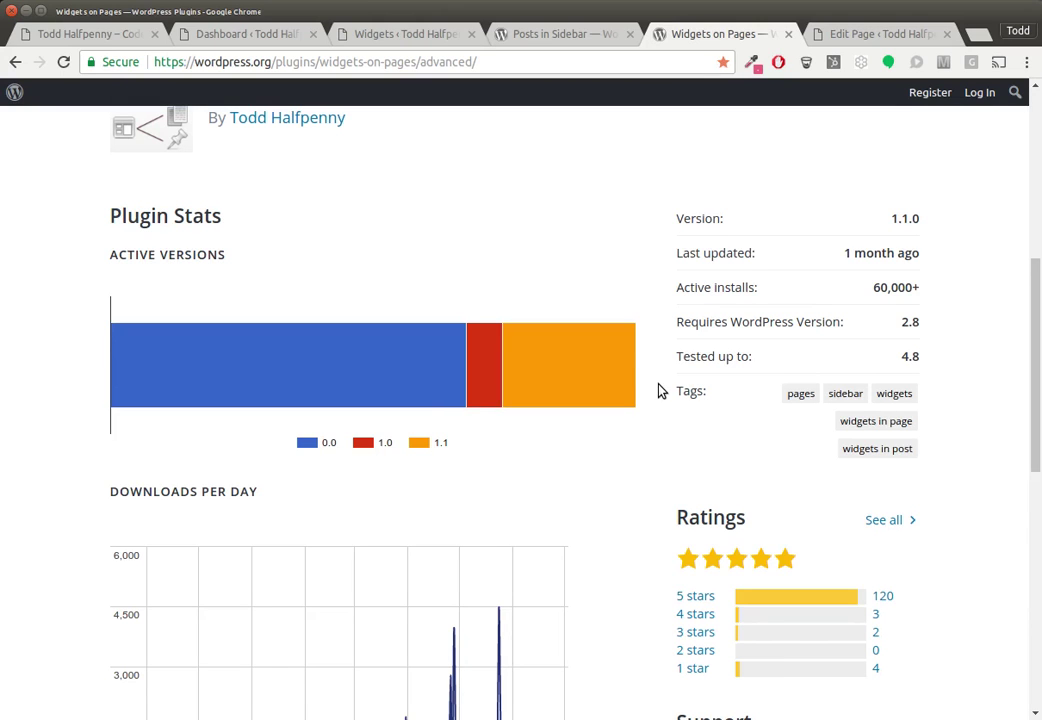
pyautogui.scroll(4, 660, 385)
pyautogui.scroll(1, 670, 355)
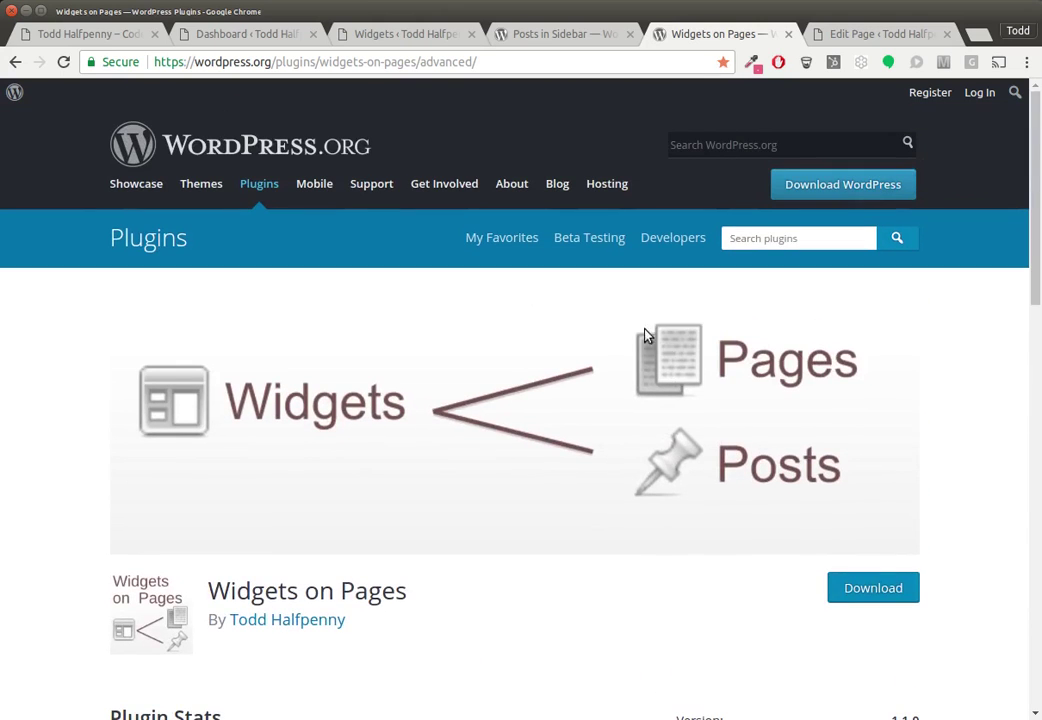
# Publish a new Turbo Sidebar titled "Hello Page" with Auto Insert set to No, and select its shortcode
pyautogui.click(262, 36)
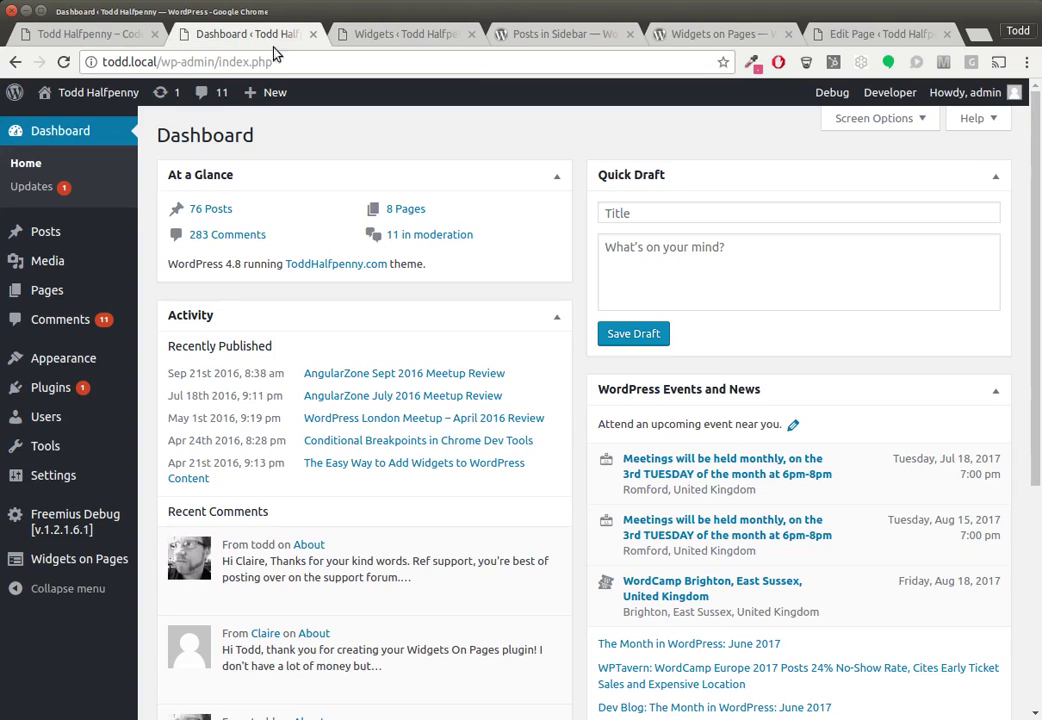
pyautogui.moveTo(40, 558)
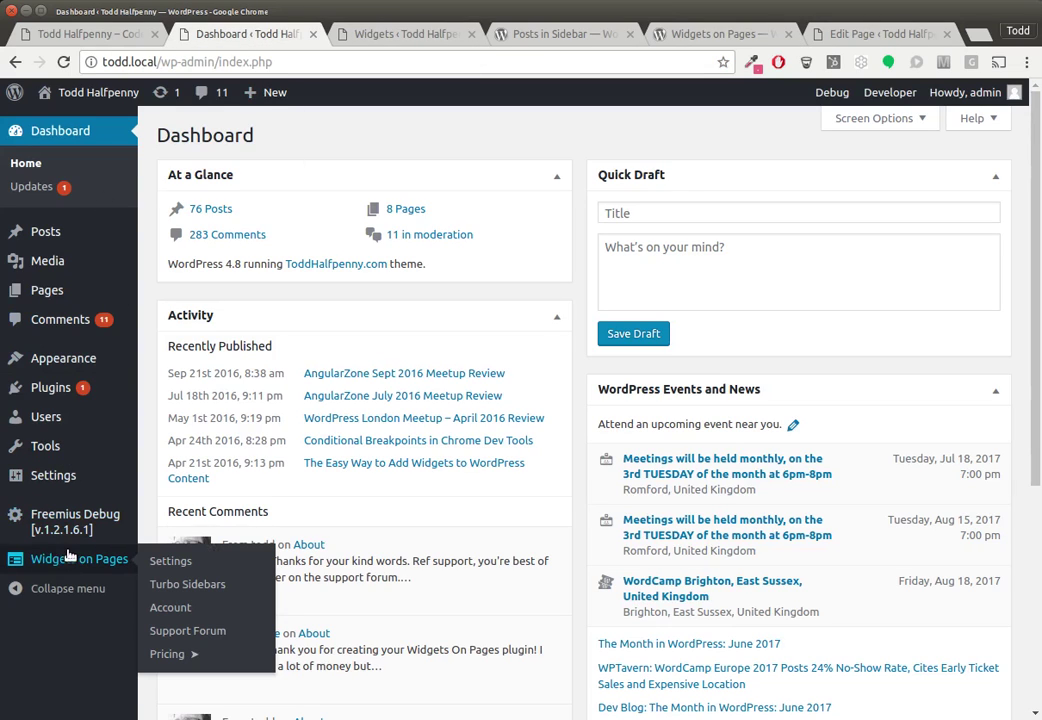
pyautogui.click(178, 588)
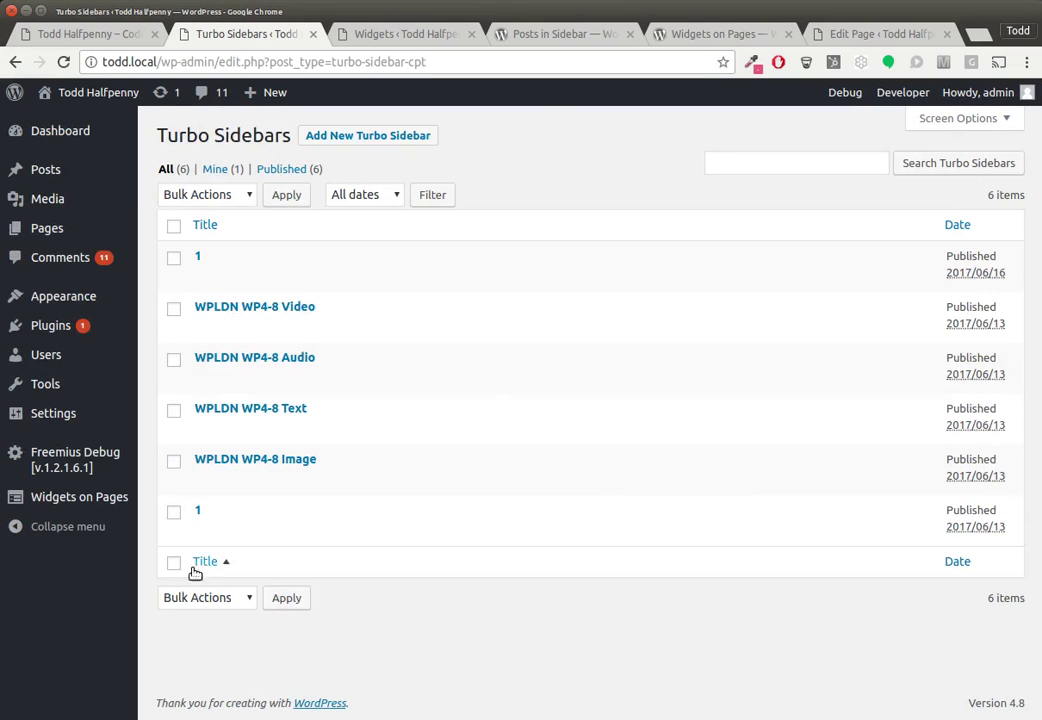
pyautogui.click(323, 145)
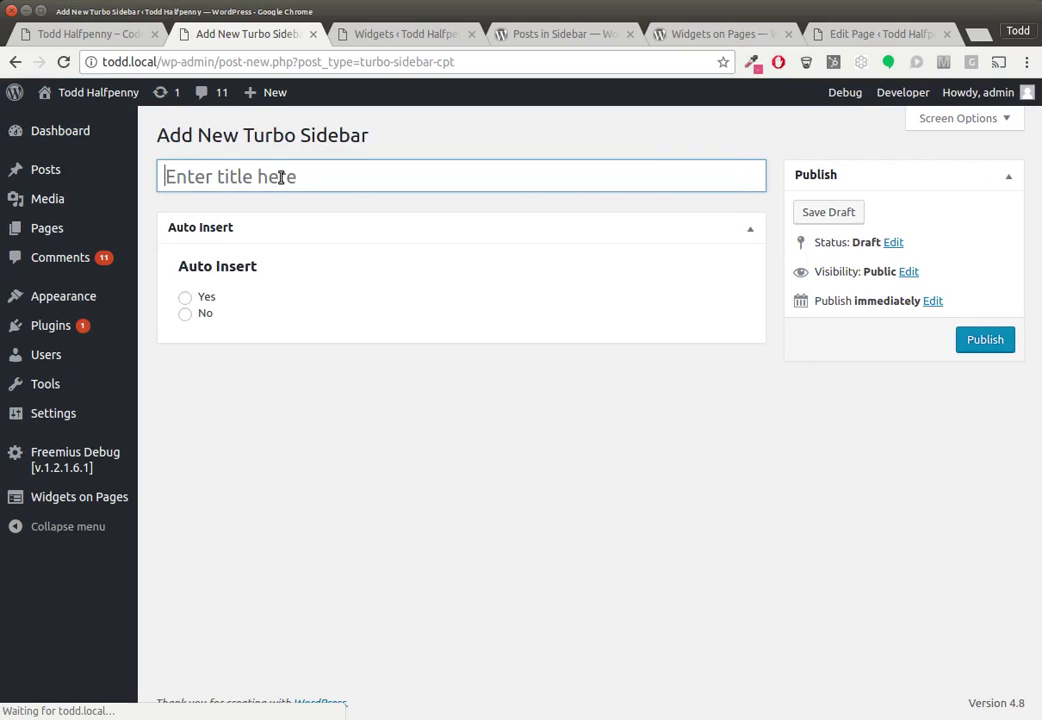
pyautogui.click(279, 176)
pyautogui.write('Hello Page')
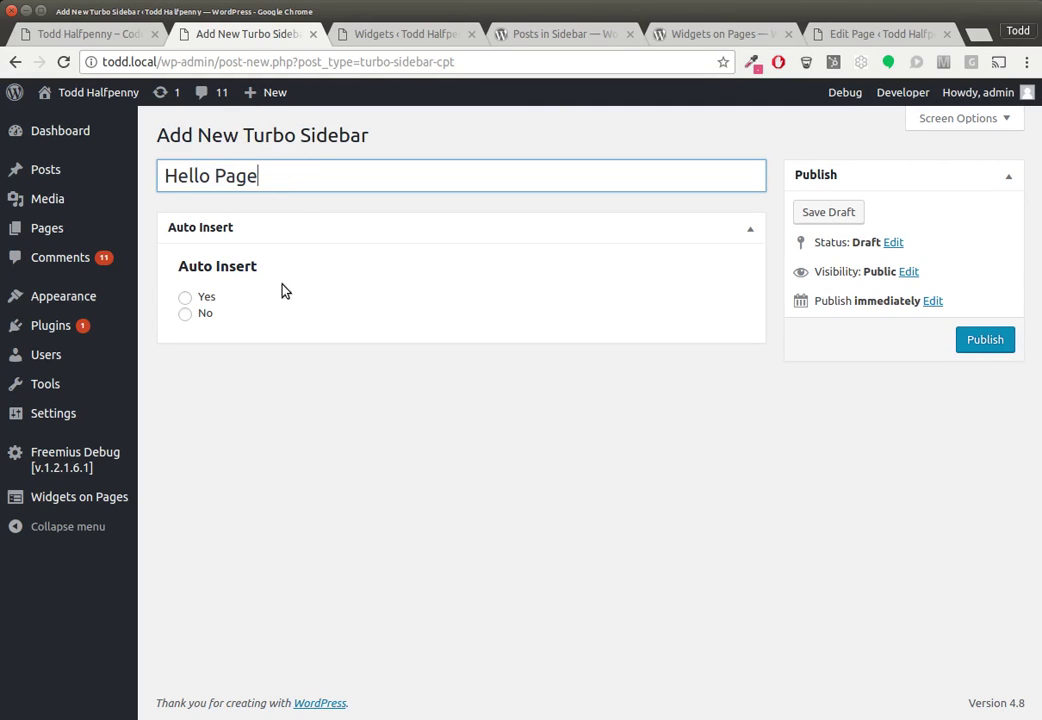
pyautogui.click(185, 314)
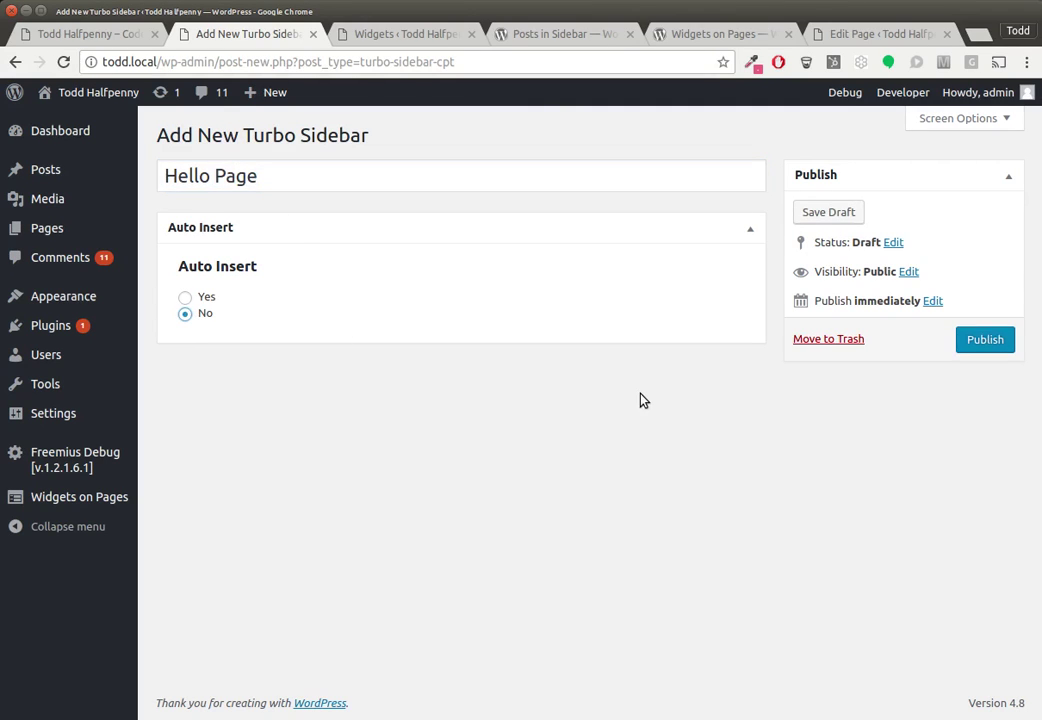
pyautogui.click(980, 342)
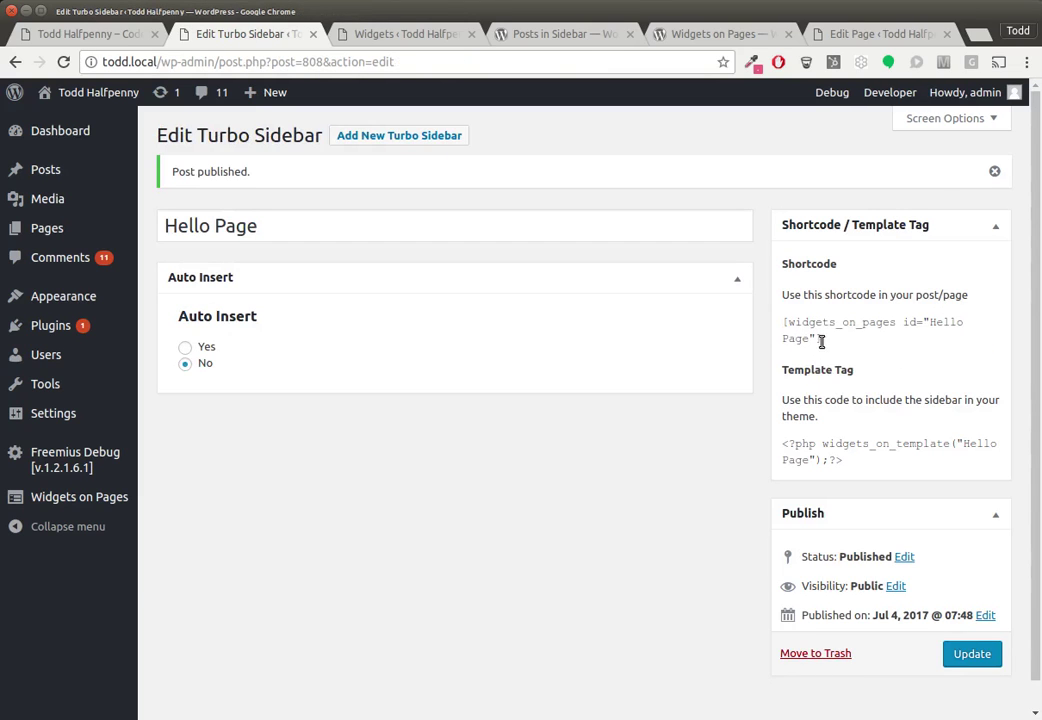
pyautogui.moveTo(826, 340); pyautogui.dragTo(781, 324)
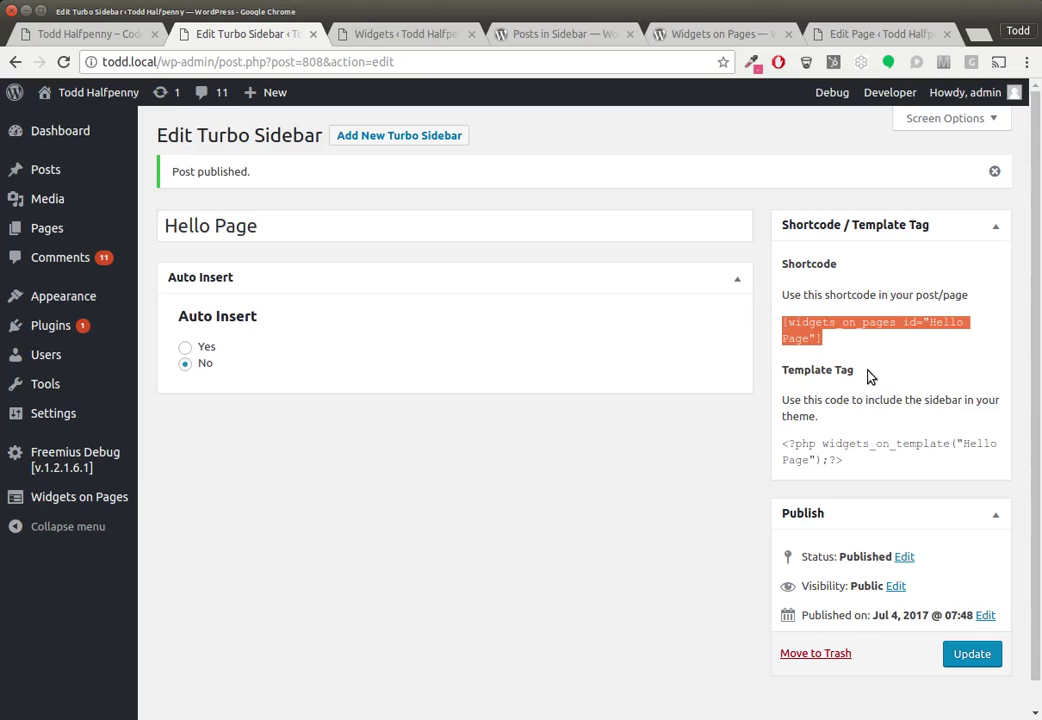
# Reload the site's Widgets page and add a Search widget to the Hello Page sidebar
pyautogui.click(396, 36)
pyautogui.hotkey('ctrl', 'l')
pyautogui.press('Return')
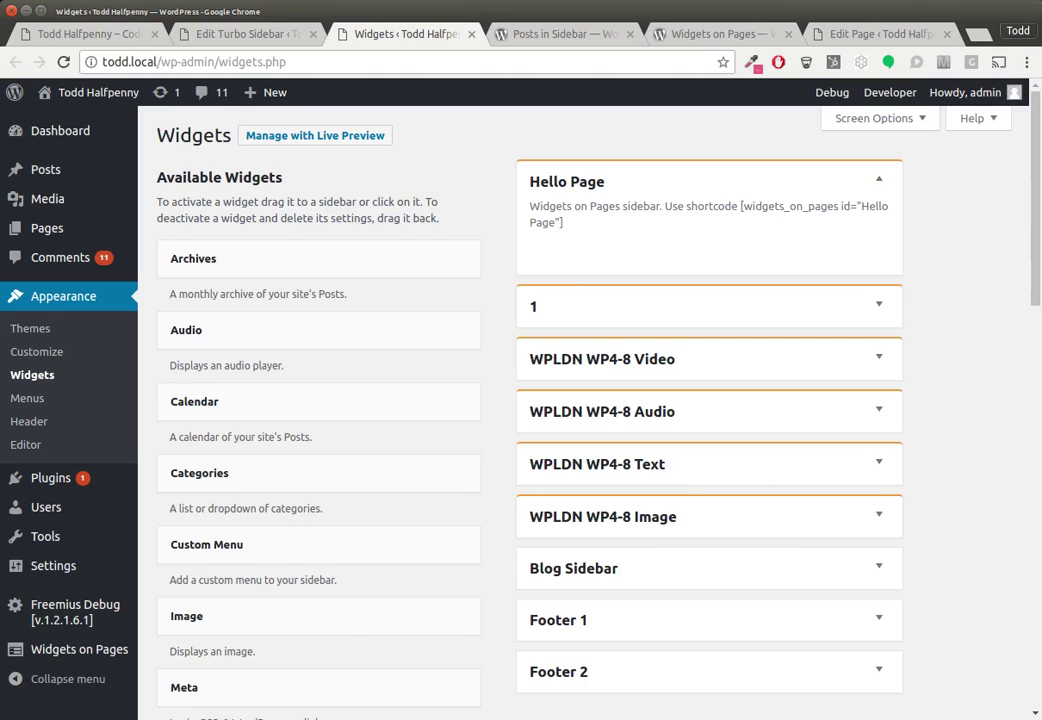
pyautogui.scroll(-5, 495, 442)
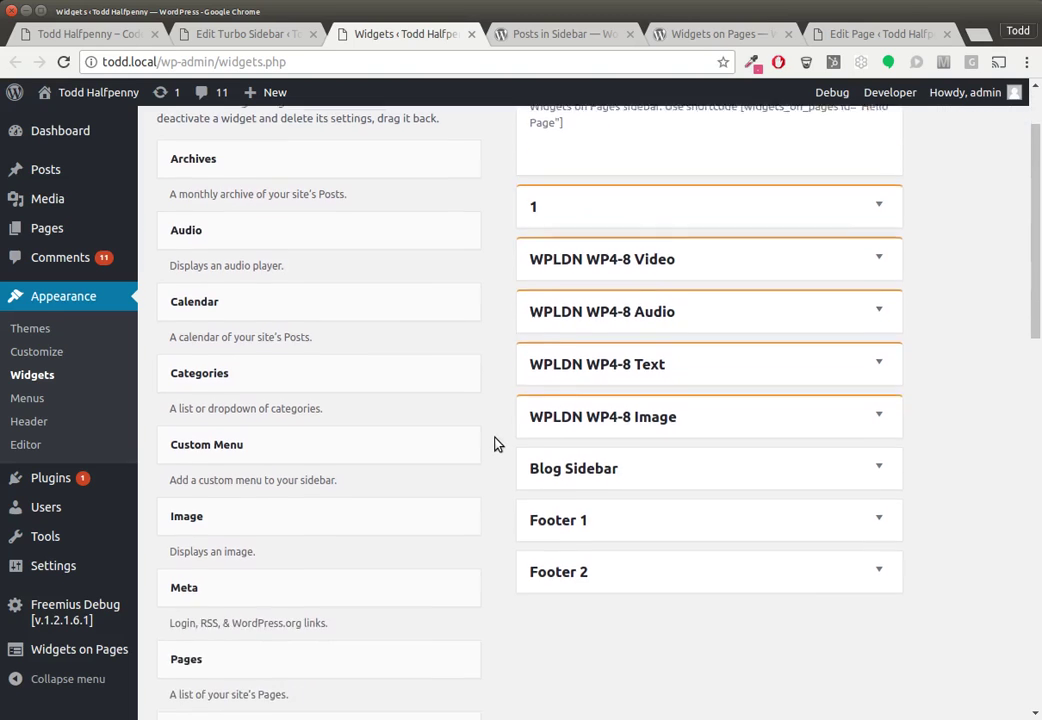
pyautogui.scroll(-6, 495, 442)
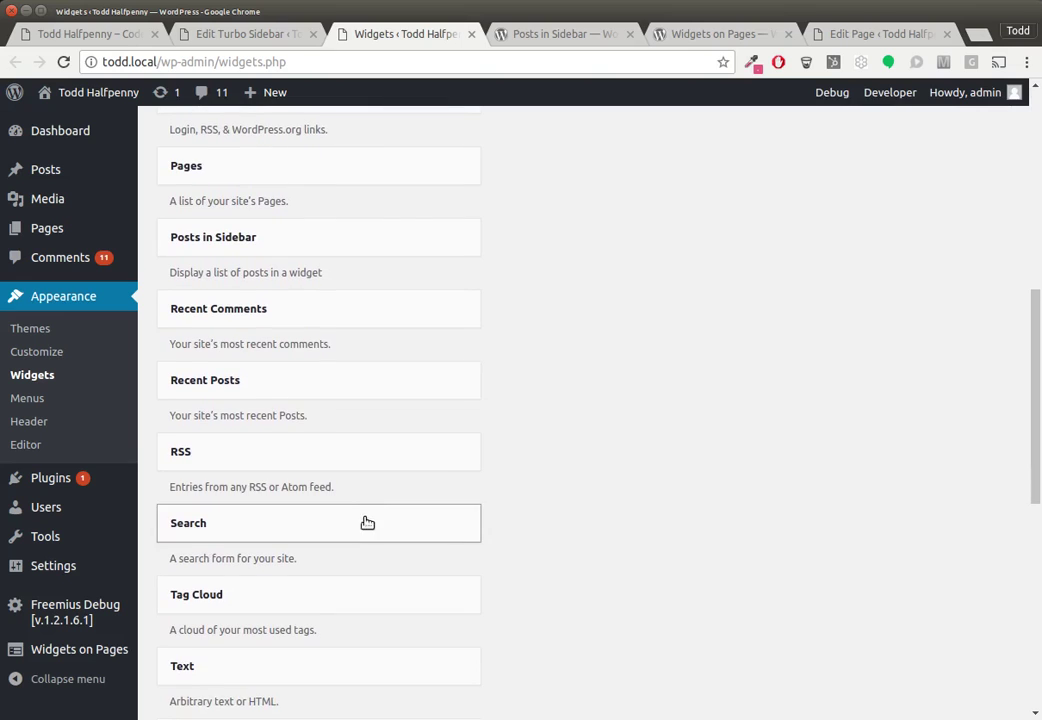
pyautogui.moveTo(365, 523); pyautogui.dragTo(721, 248)
pyautogui.scroll(10, 693, 391)
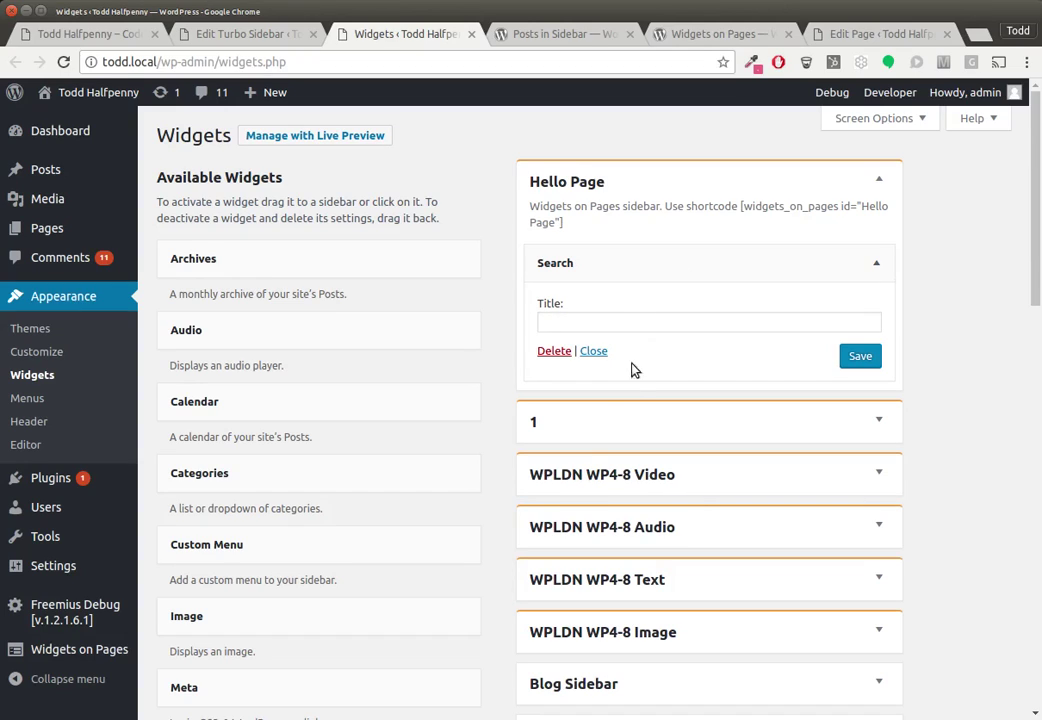
# Move the "Featured Post" Posts in Sidebar widget from the inactive sidebar into Hello Page, above the Search widget
pyautogui.scroll(-5, 510, 472)
pyautogui.scroll(-10, 510, 474)
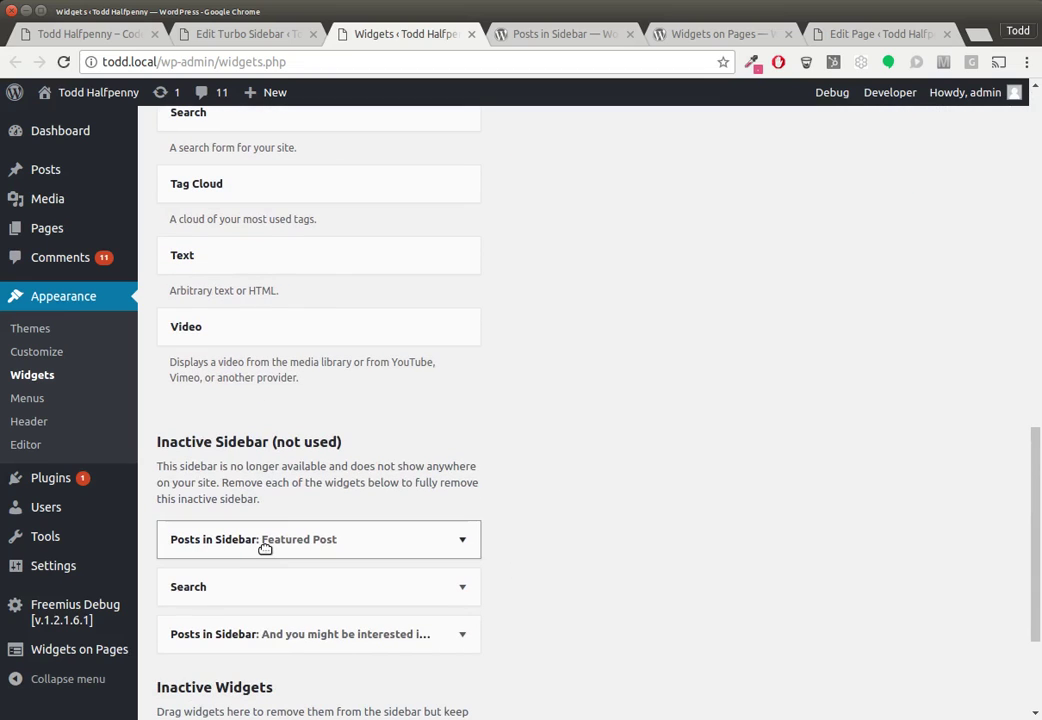
pyautogui.moveTo(265, 548); pyautogui.dragTo(645, 271)
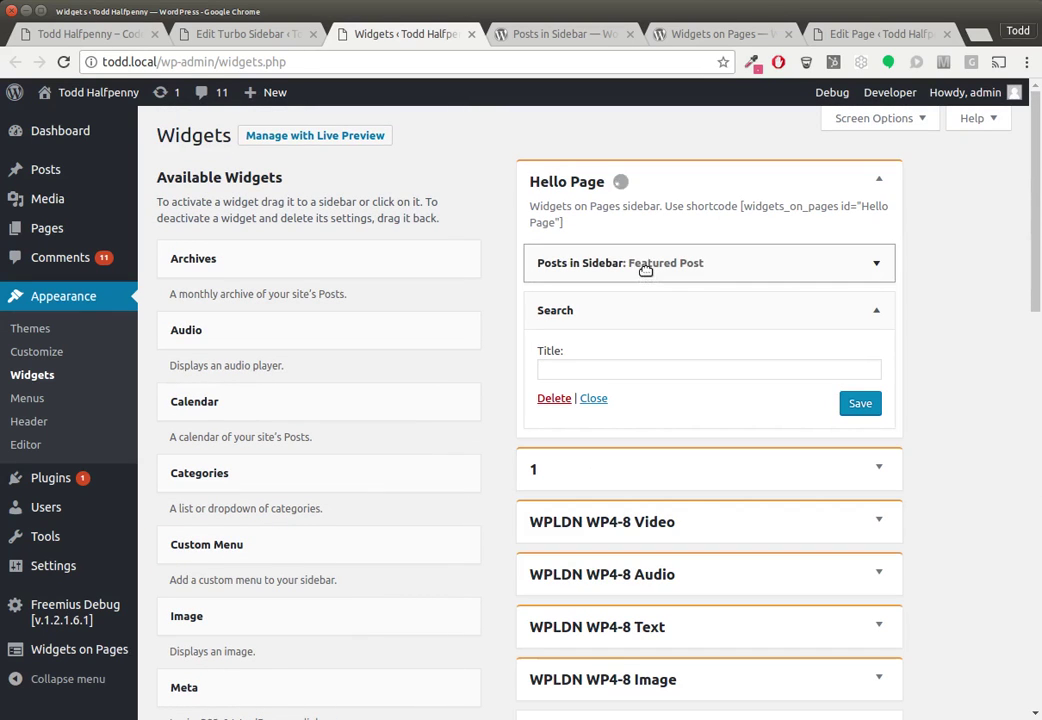
# Examine the Featured Post widget's title and the exact post IDs in its Getting posts settings, and collapse the widget
pyautogui.click(877, 264)
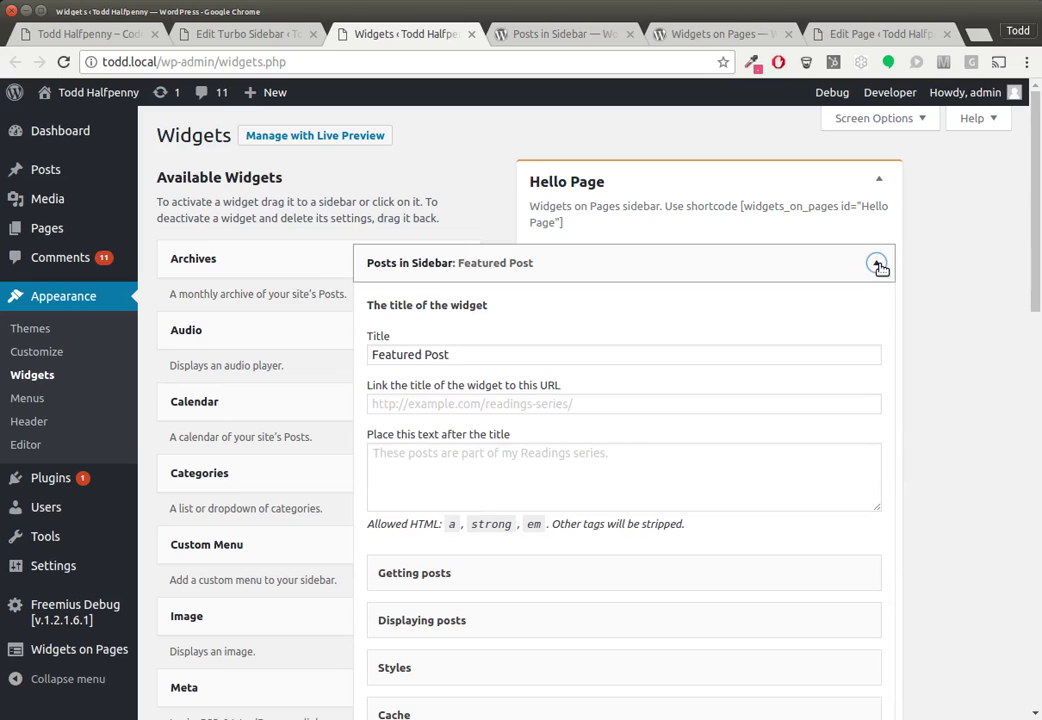
pyautogui.doubleClick(440, 355)
pyautogui.scroll(-4, 651, 354)
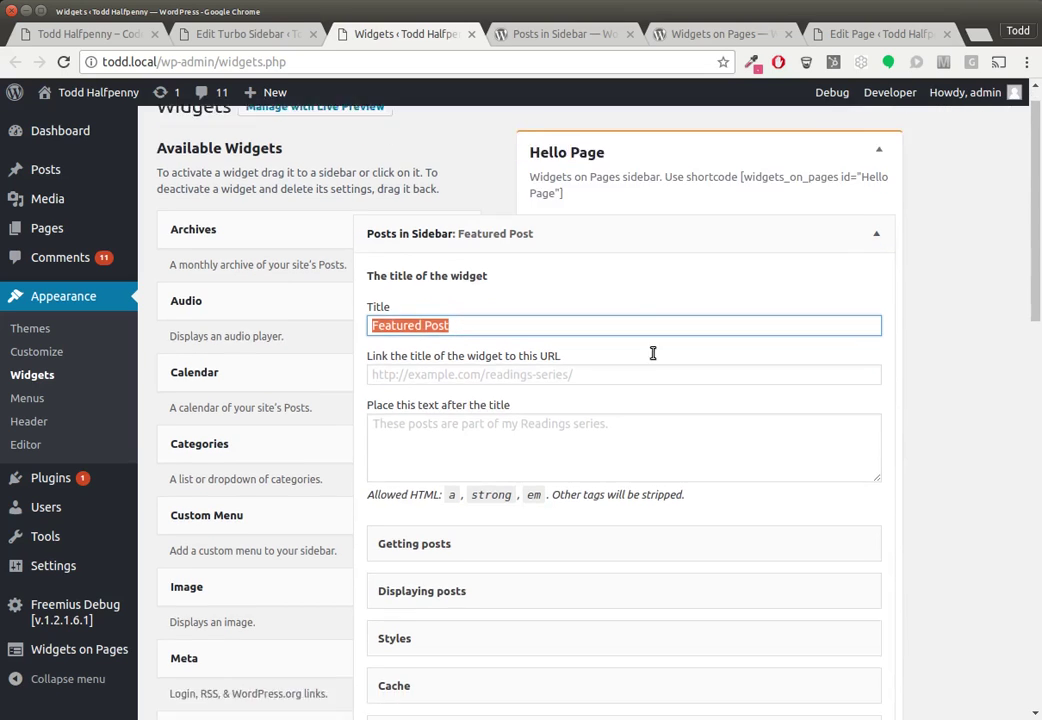
pyautogui.click(852, 346)
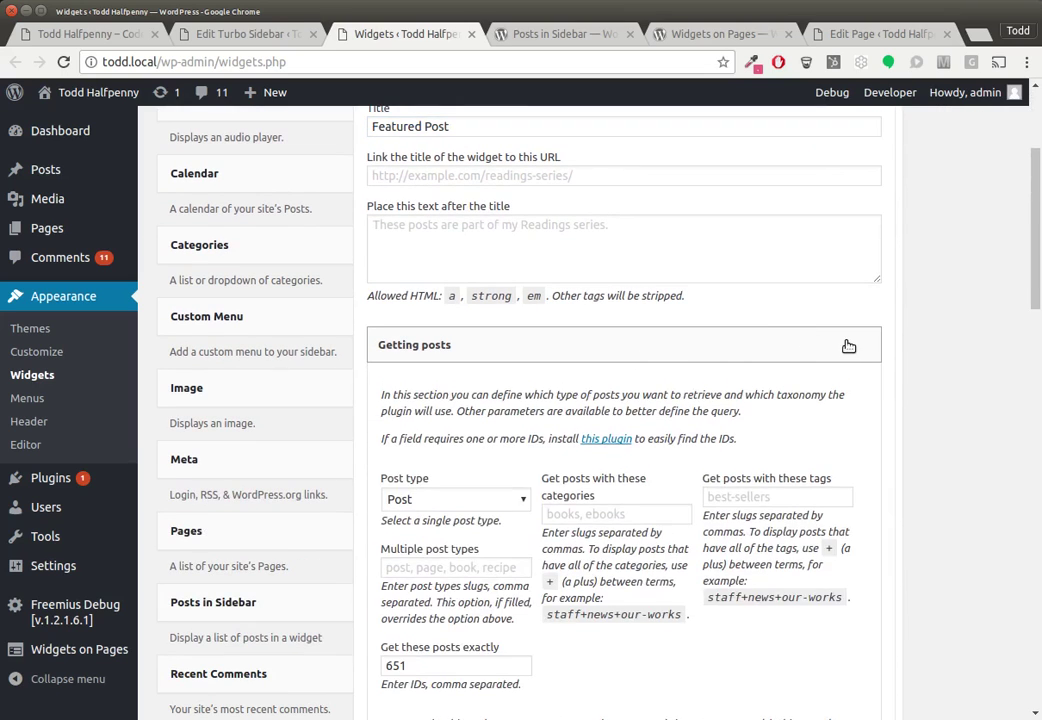
pyautogui.scroll(-2, 745, 355)
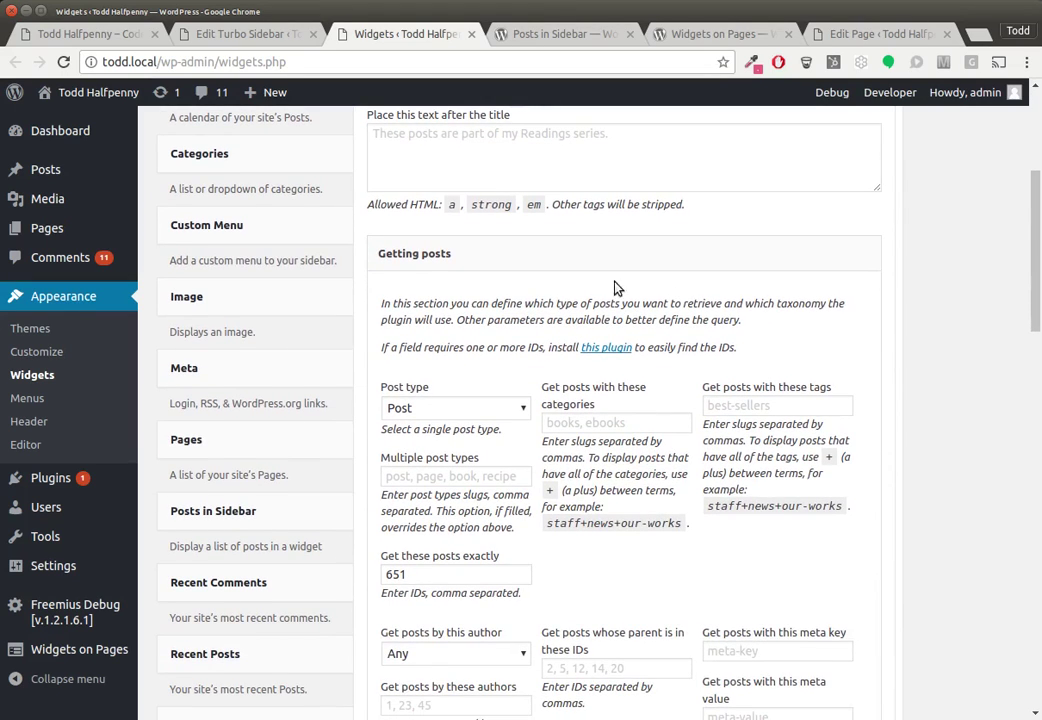
pyautogui.scroll(-3, 616, 288)
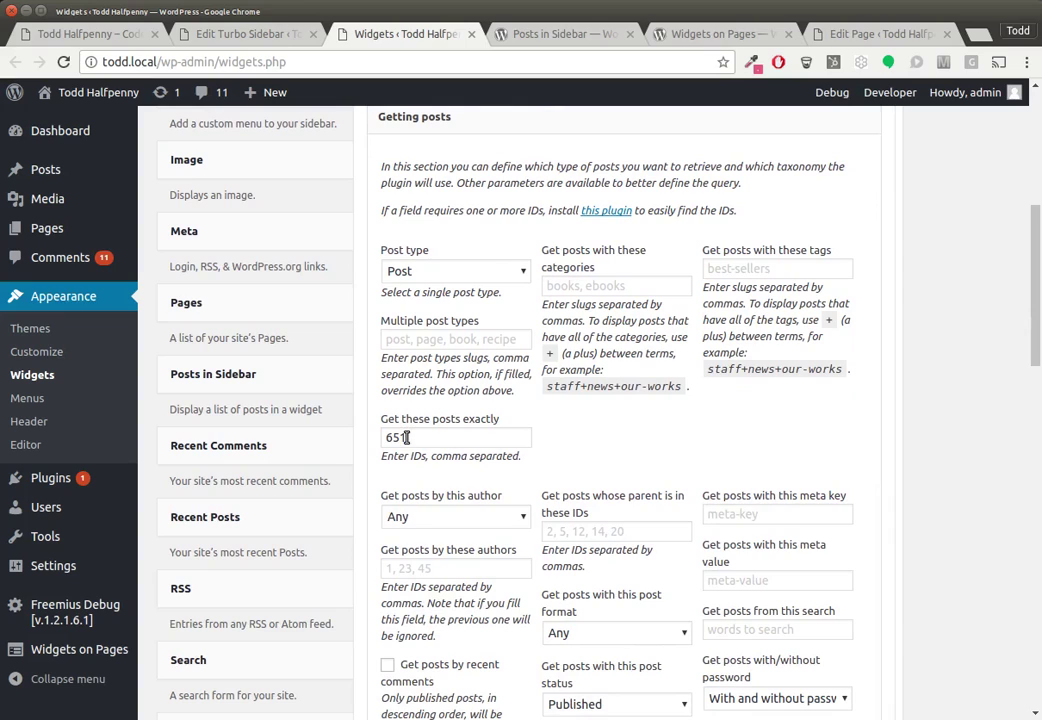
pyautogui.doubleClick(406, 437)
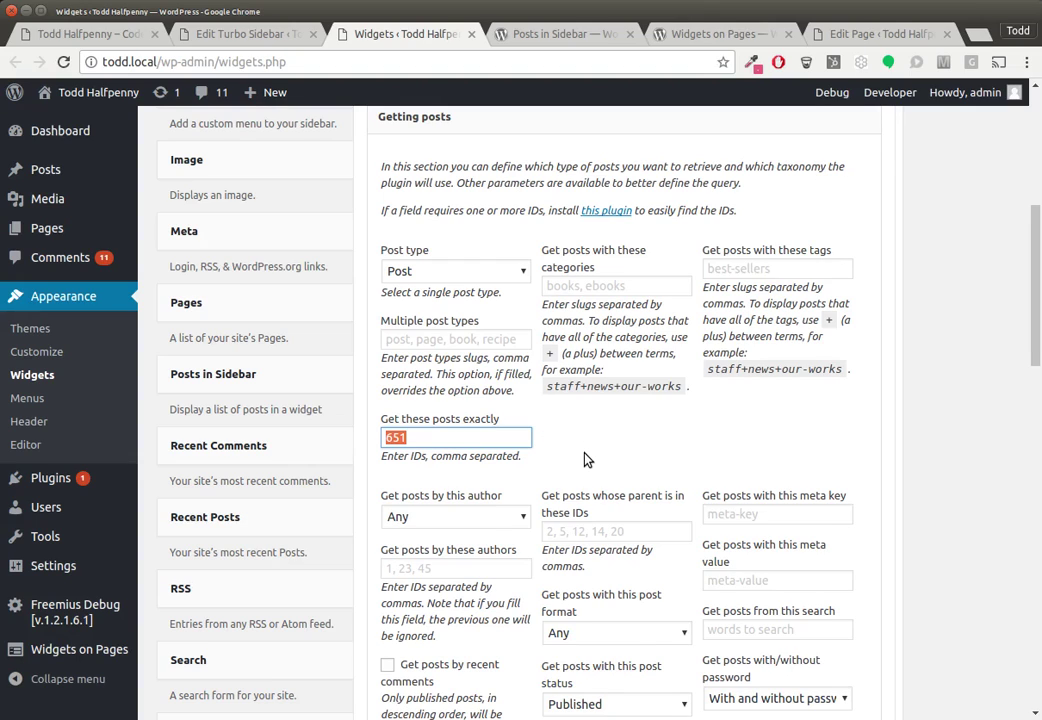
pyautogui.scroll(5, 585, 459)
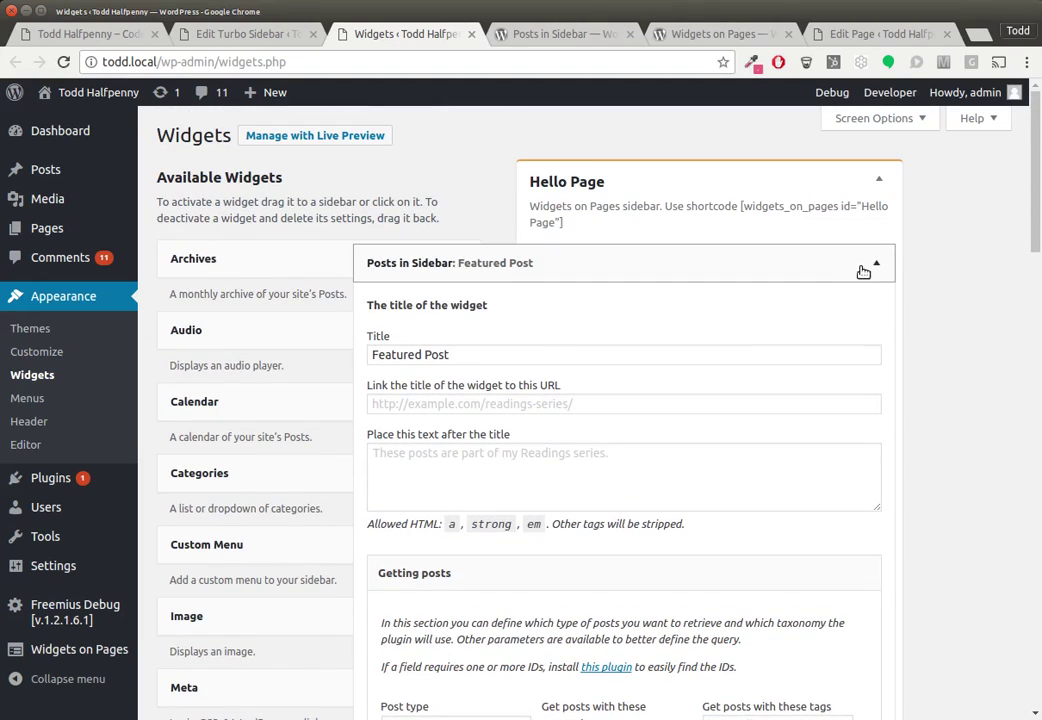
pyautogui.click(873, 265)
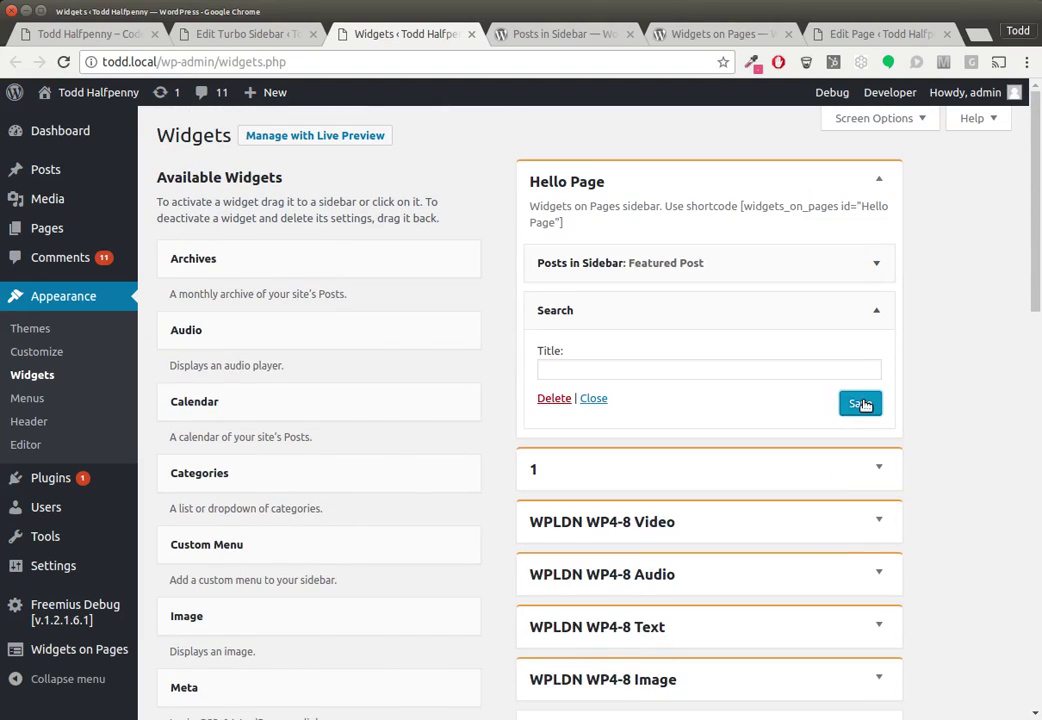
# Add the shortcode [widgets_on_pages id="Hello Page"] above the closing "Well enough of the background" line of the Hello page and update the page
pyautogui.click(57, 38)
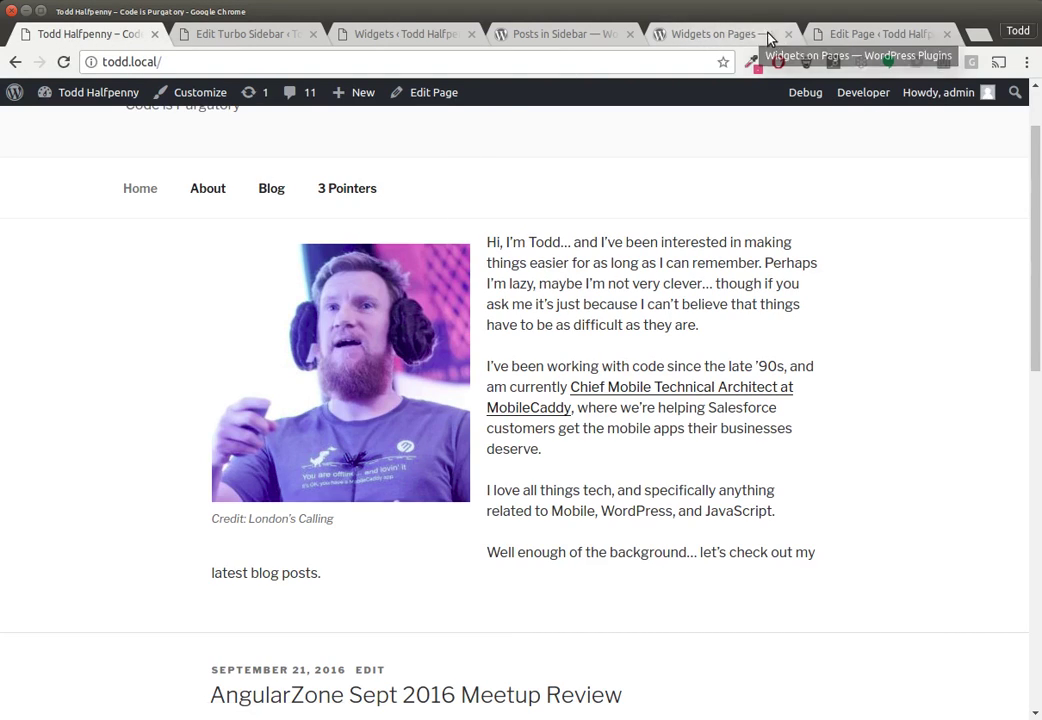
pyautogui.click(854, 36)
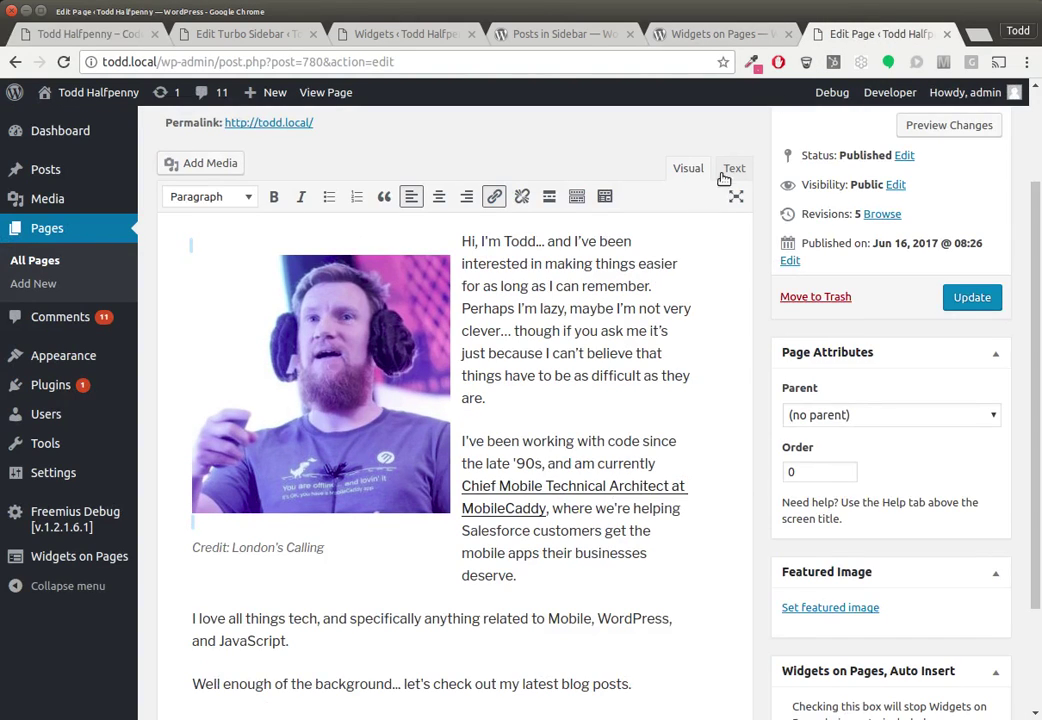
pyautogui.scroll(-2, 694, 258)
pyautogui.click(393, 507)
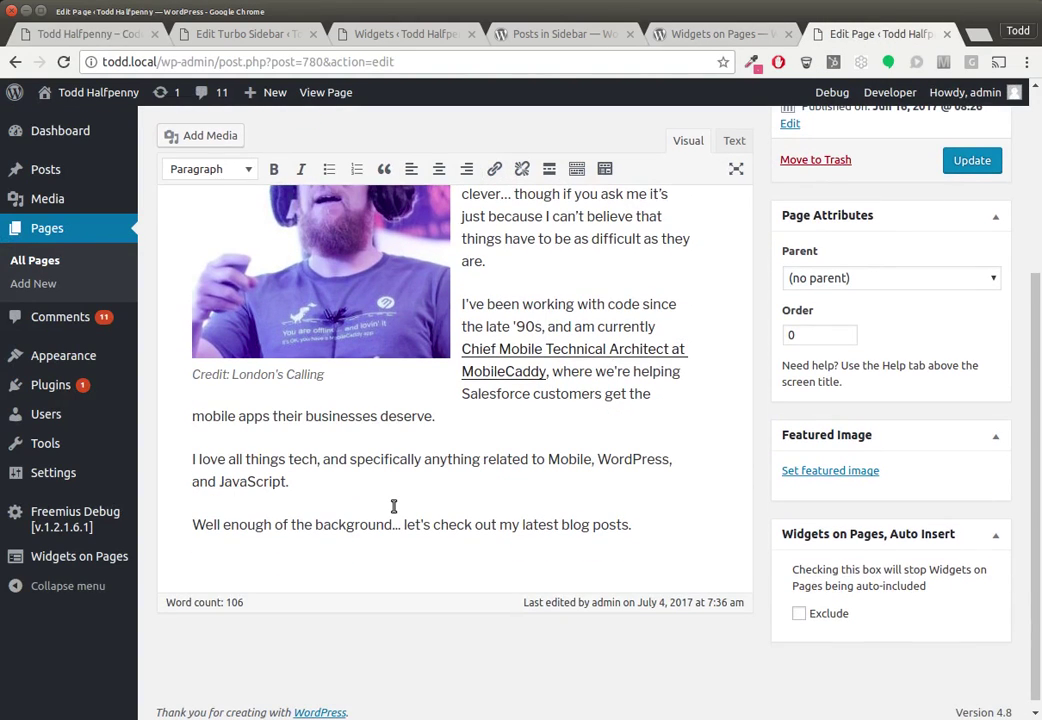
pyautogui.press('Return')
pyautogui.write('[widgets_on_pages id="Hello Page"]')
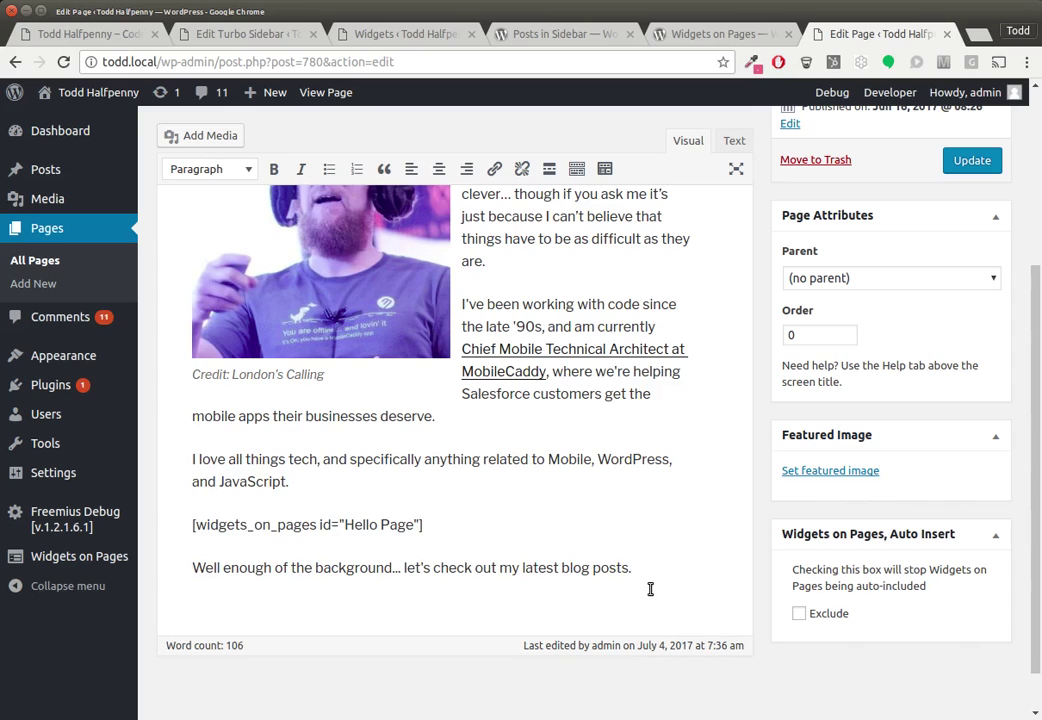
pyautogui.click(975, 162)
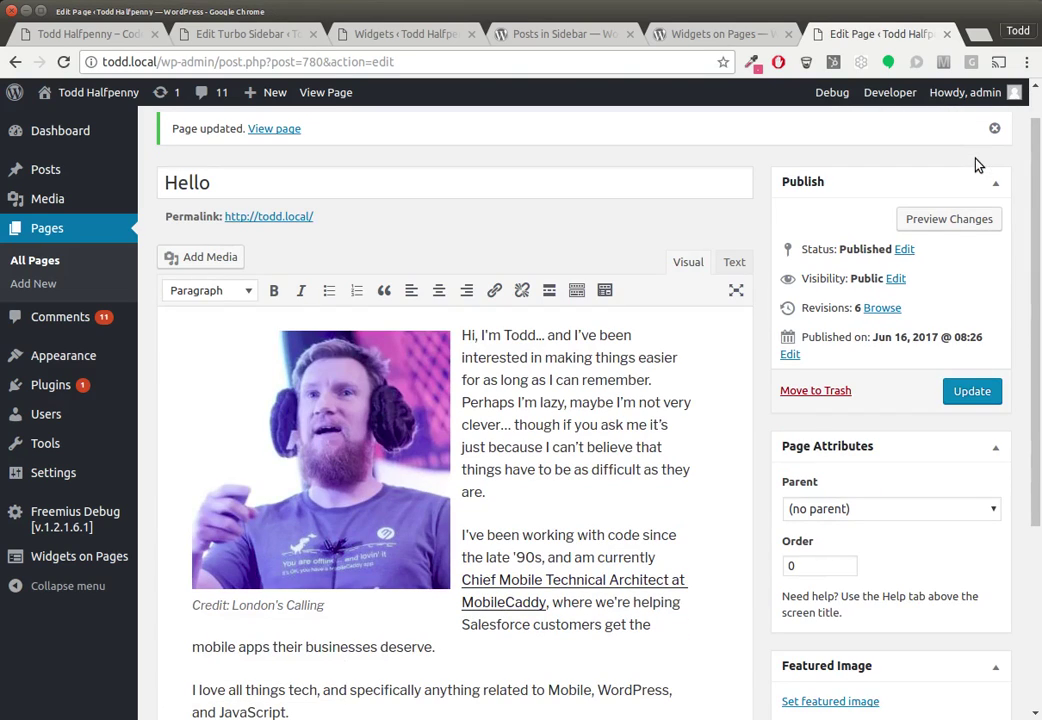
# Reload the site's home page and examine how the Featured Post and Search widgets appear within the page content
pyautogui.click(118, 35)
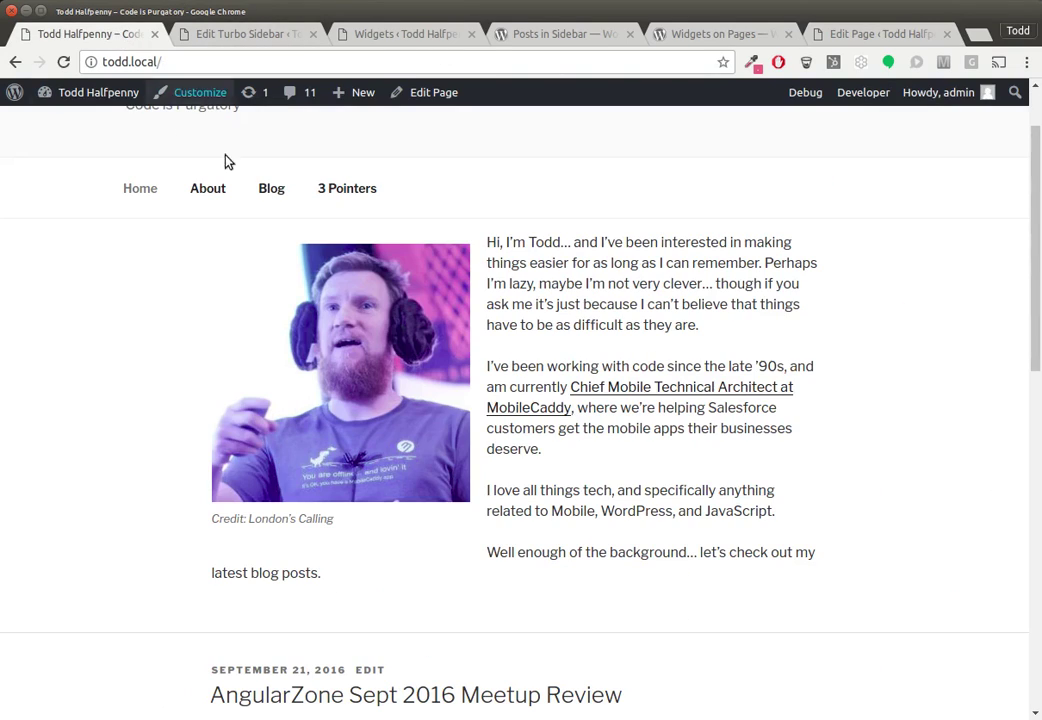
pyautogui.hotkey('ctrl', 'r')
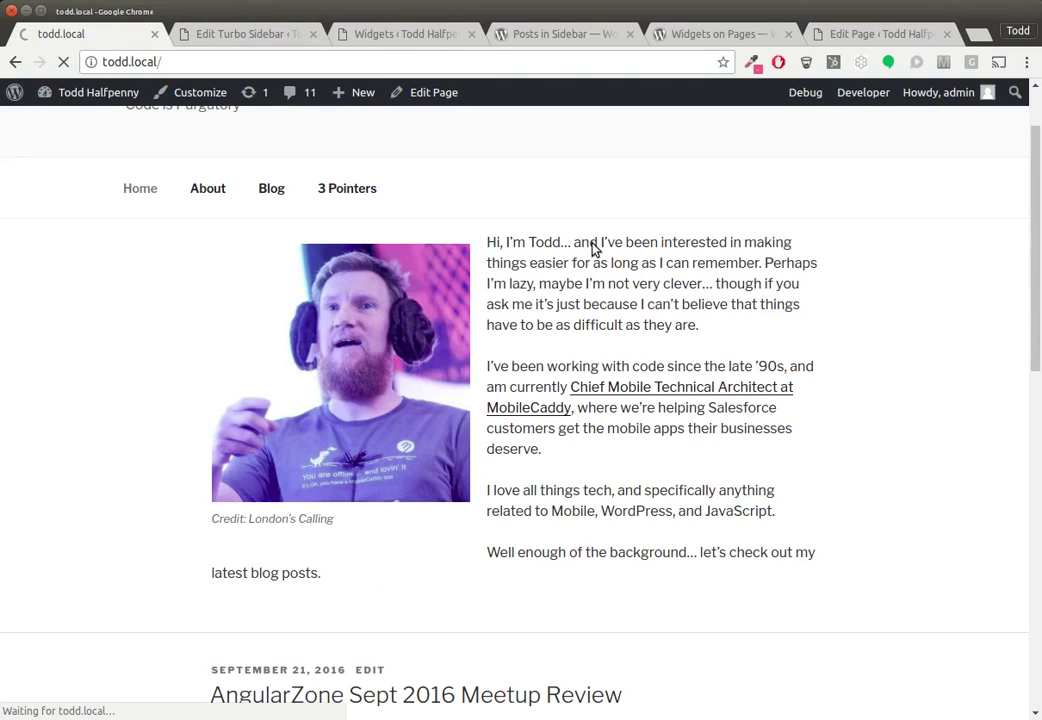
pyautogui.scroll(-4, 662, 277)
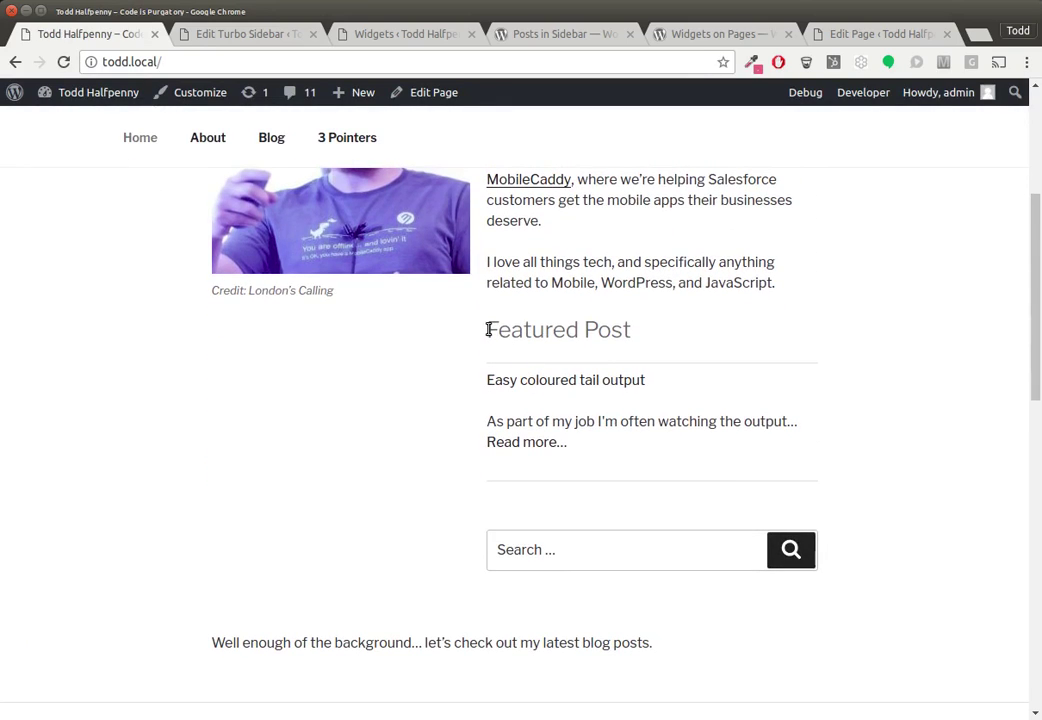
pyautogui.moveTo(488, 329); pyautogui.dragTo(598, 433)
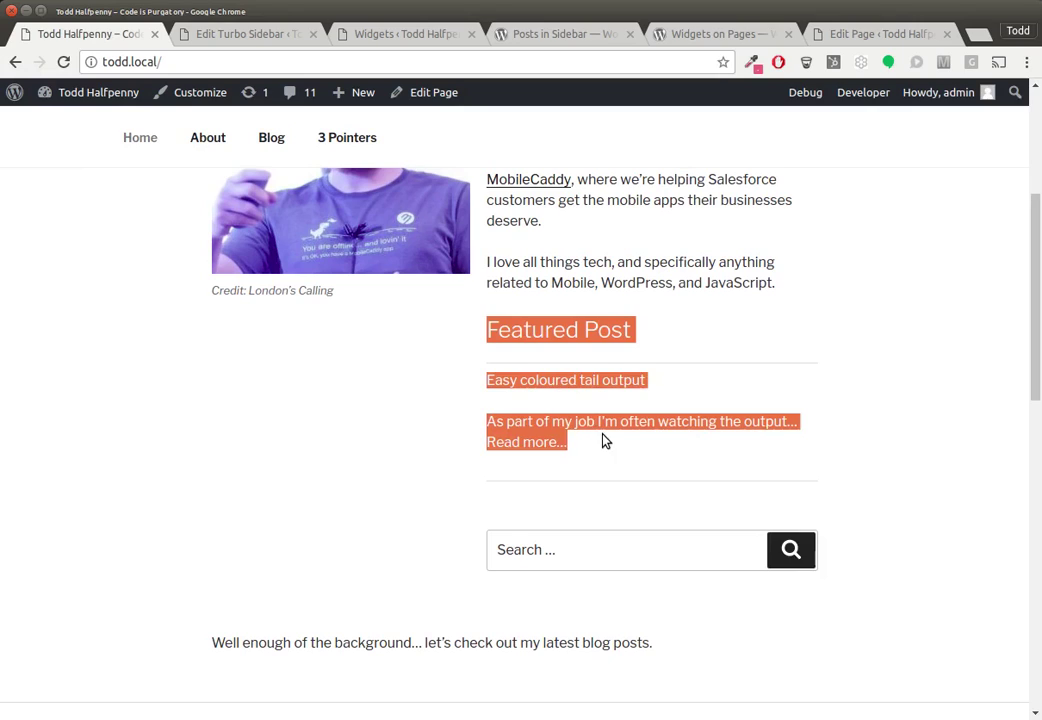
pyautogui.click(605, 440)
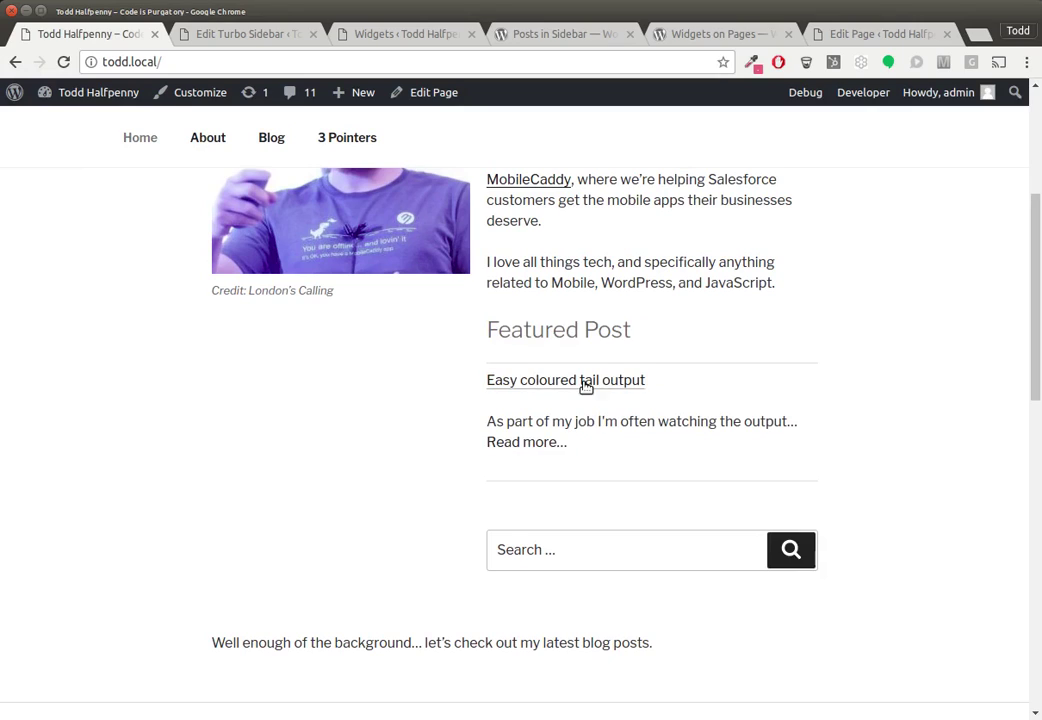
pyautogui.click(563, 550)
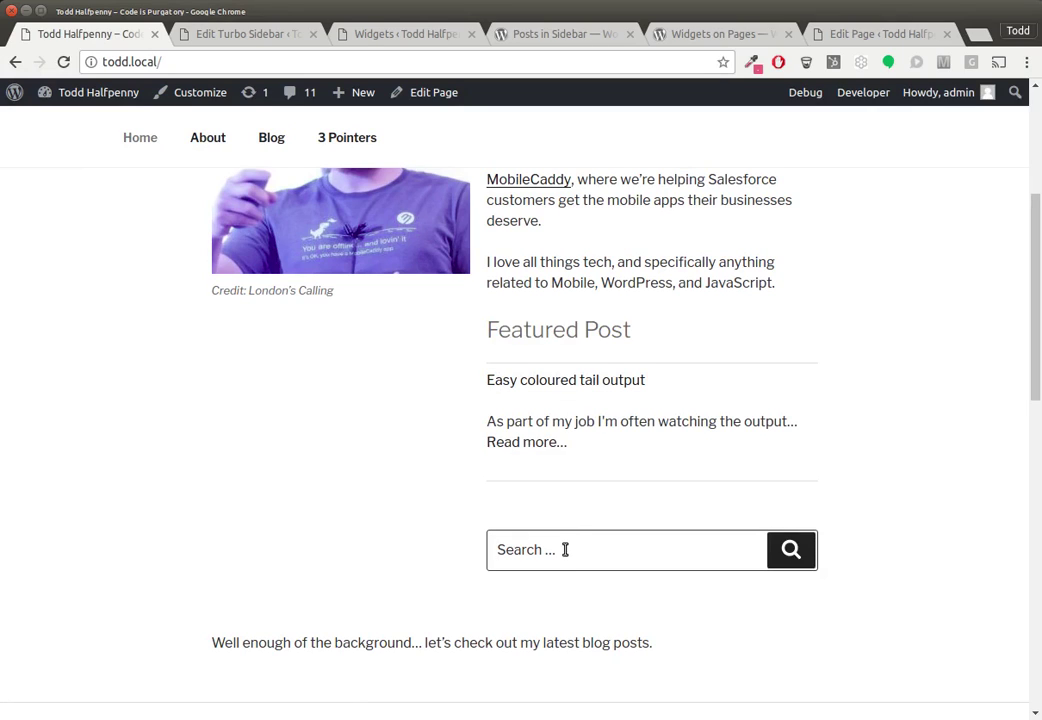
pyautogui.scroll(-1, 580, 536)
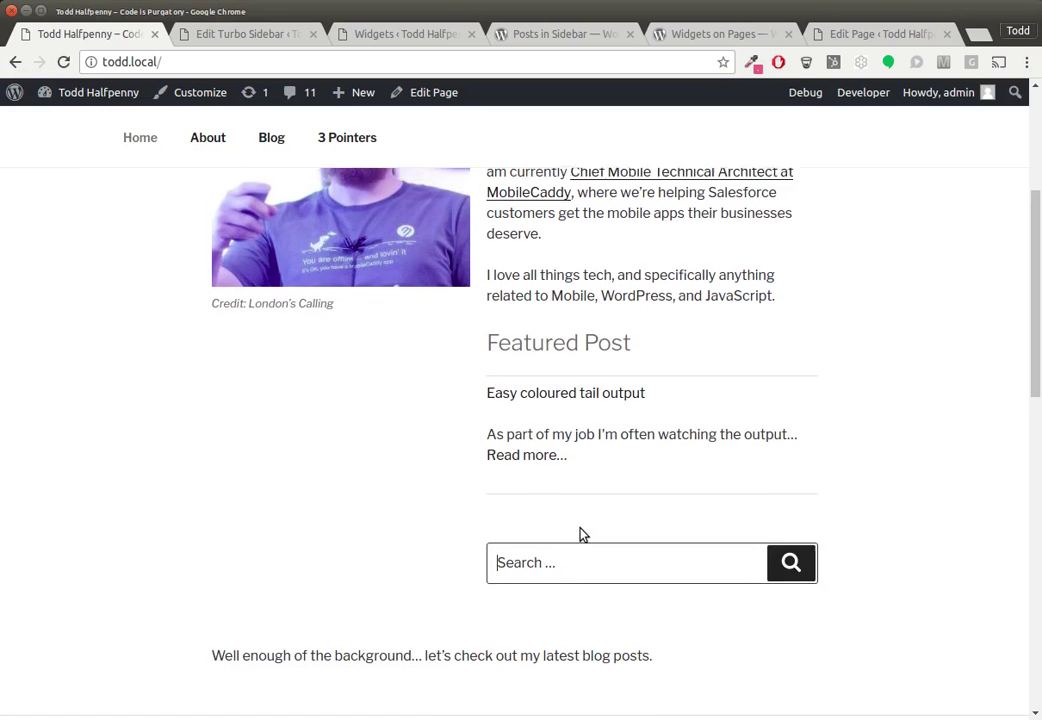
pyautogui.scroll(2, 580, 536)
pyautogui.scroll(-3, 580, 536)
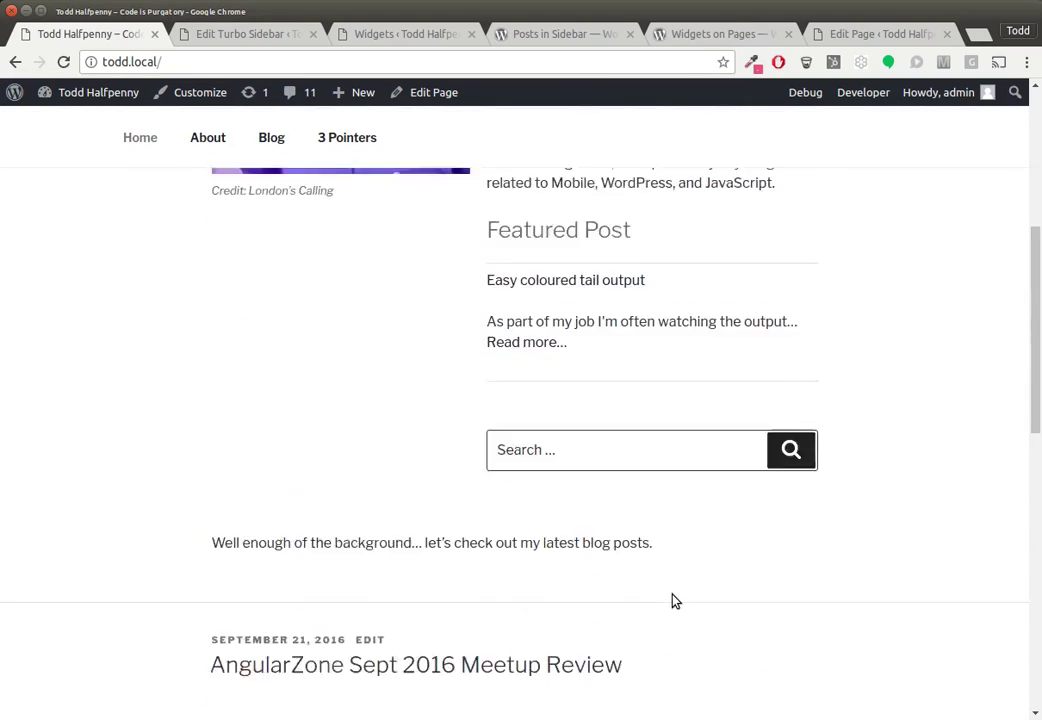
pyautogui.scroll(2, 672, 600)
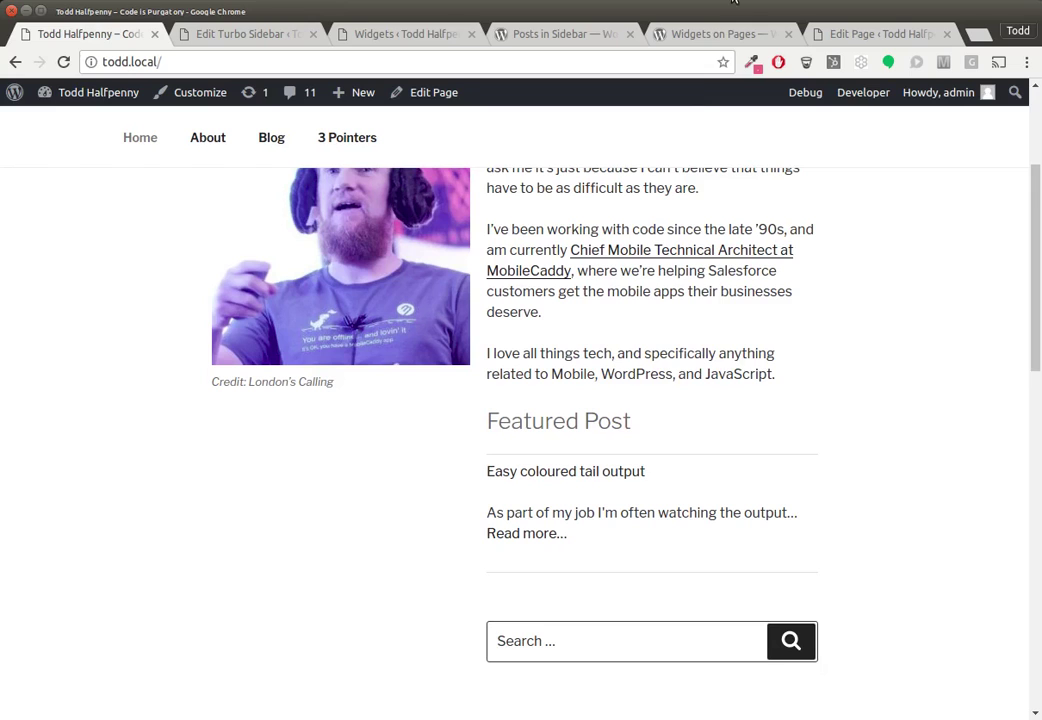
# Delete the Hello Page shortcode from the Hello page's content, leaving an empty line above the closing sentence
pyautogui.click(836, 39)
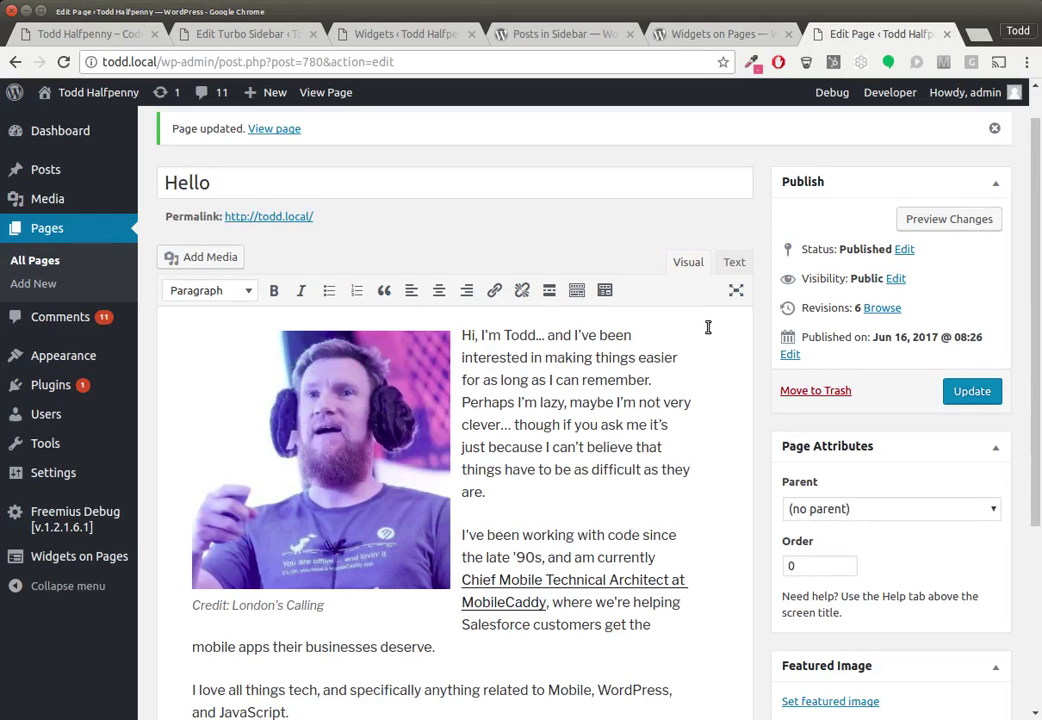
pyautogui.scroll(-3, 677, 365)
pyautogui.moveTo(481, 535); pyautogui.dragTo(190, 528)
pyautogui.press('BackSpace')
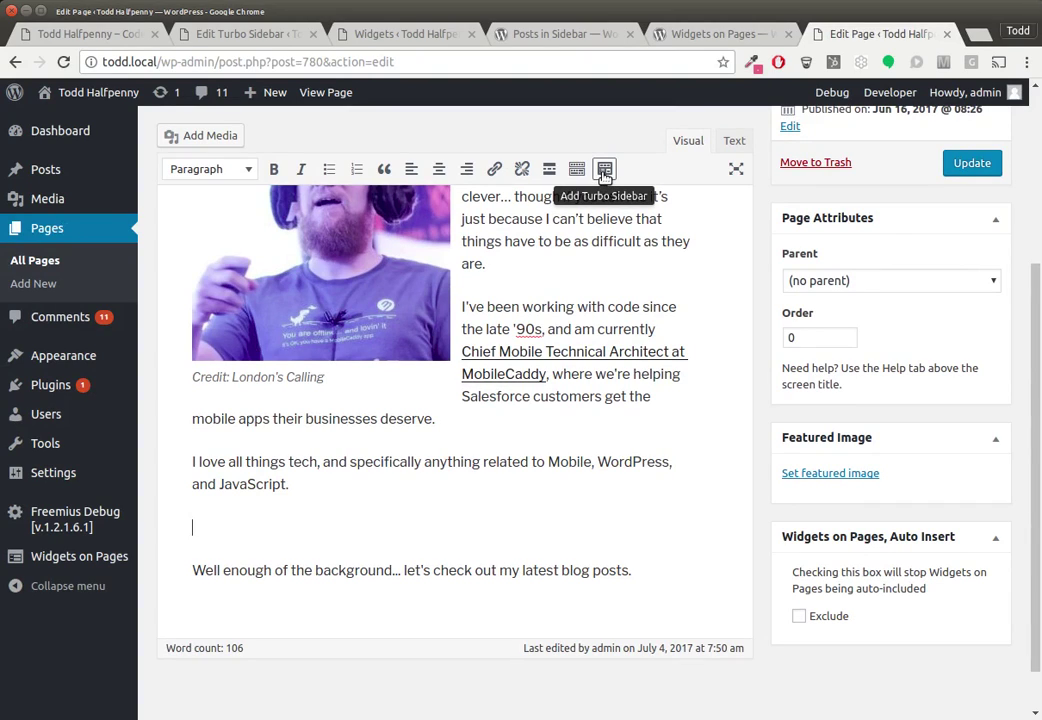
# Insert the Hello Page Turbo Sidebar on the empty line with 2 widget columns for large and wide screens, and update the page
pyautogui.click(604, 172)
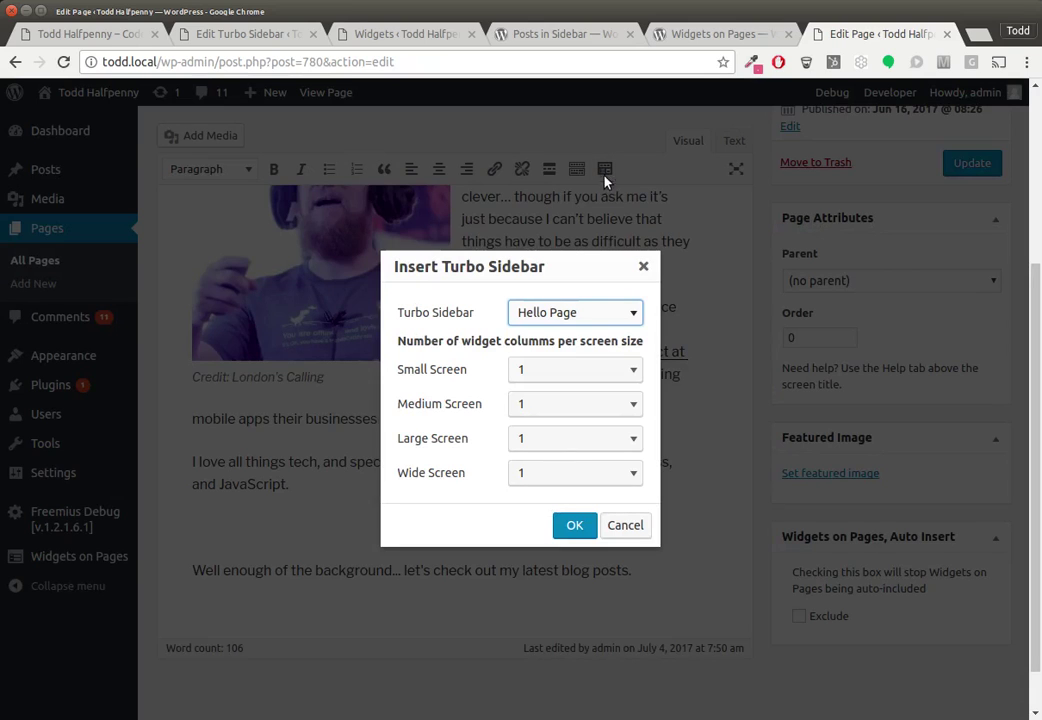
pyautogui.click(613, 313)
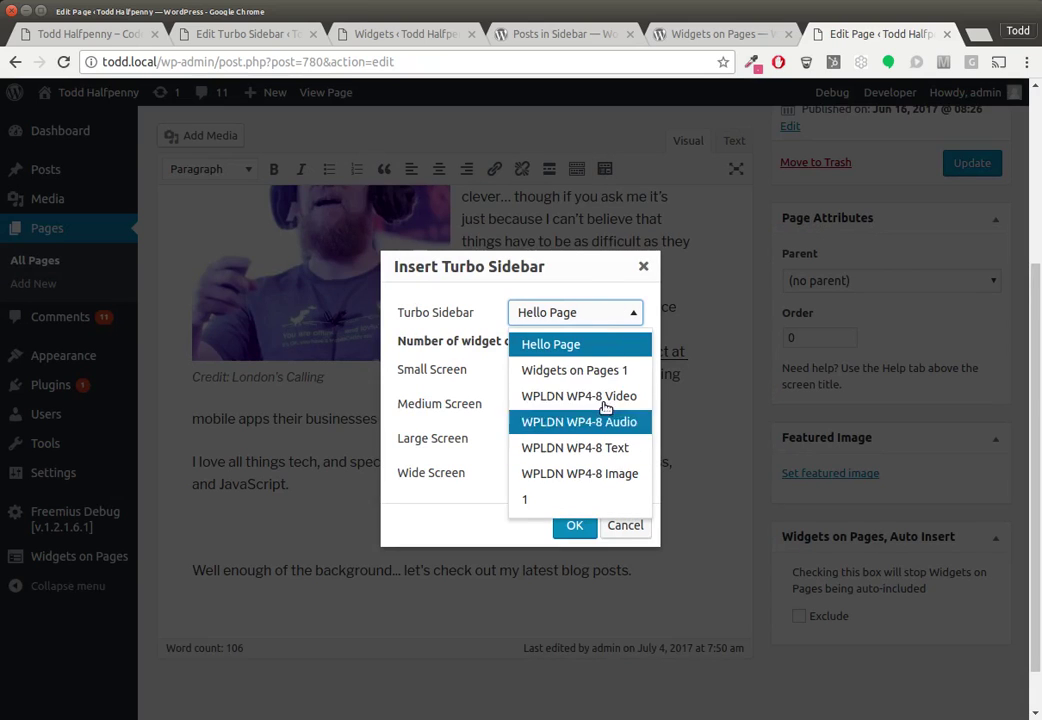
pyautogui.click(603, 316)
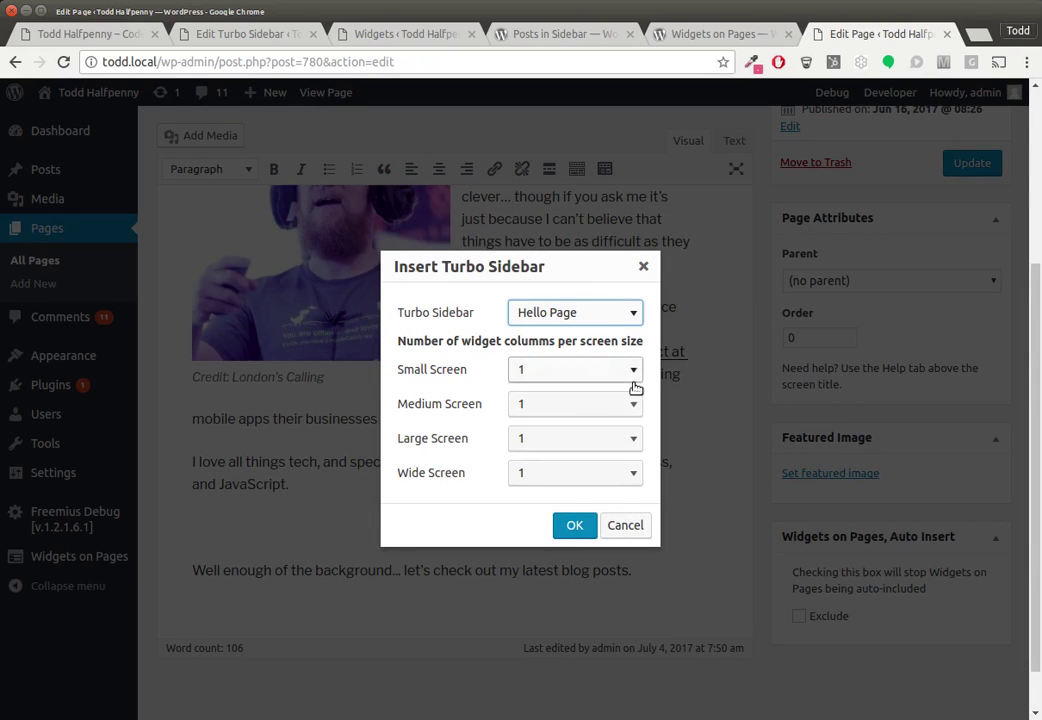
pyautogui.click(577, 440)
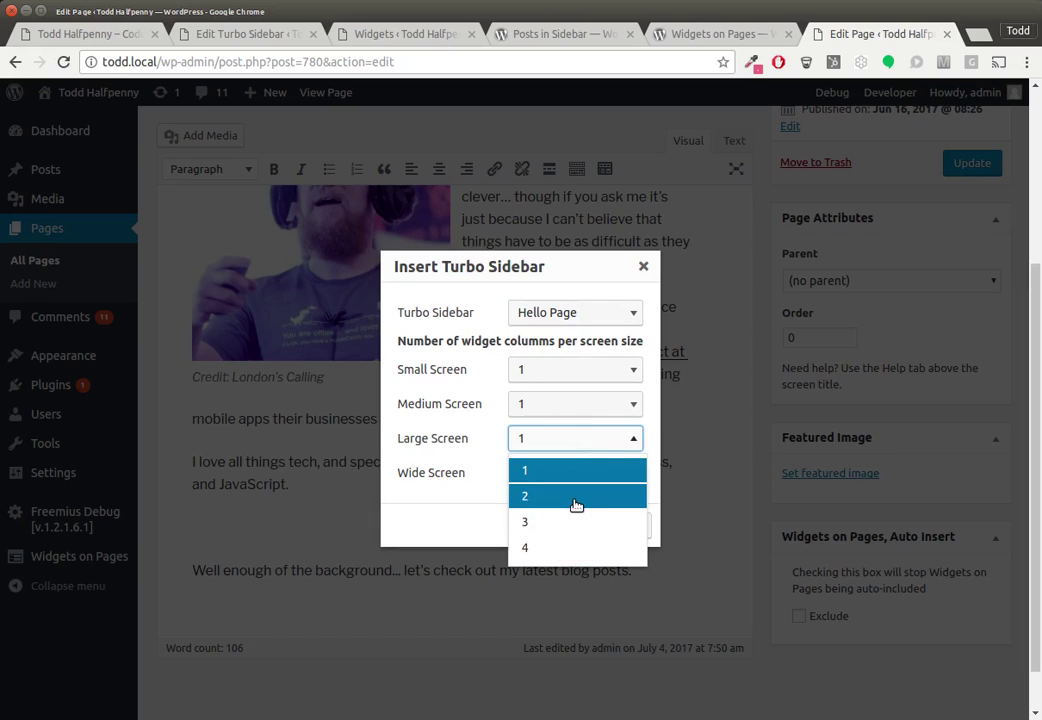
pyautogui.click(576, 496)
pyautogui.click(582, 478)
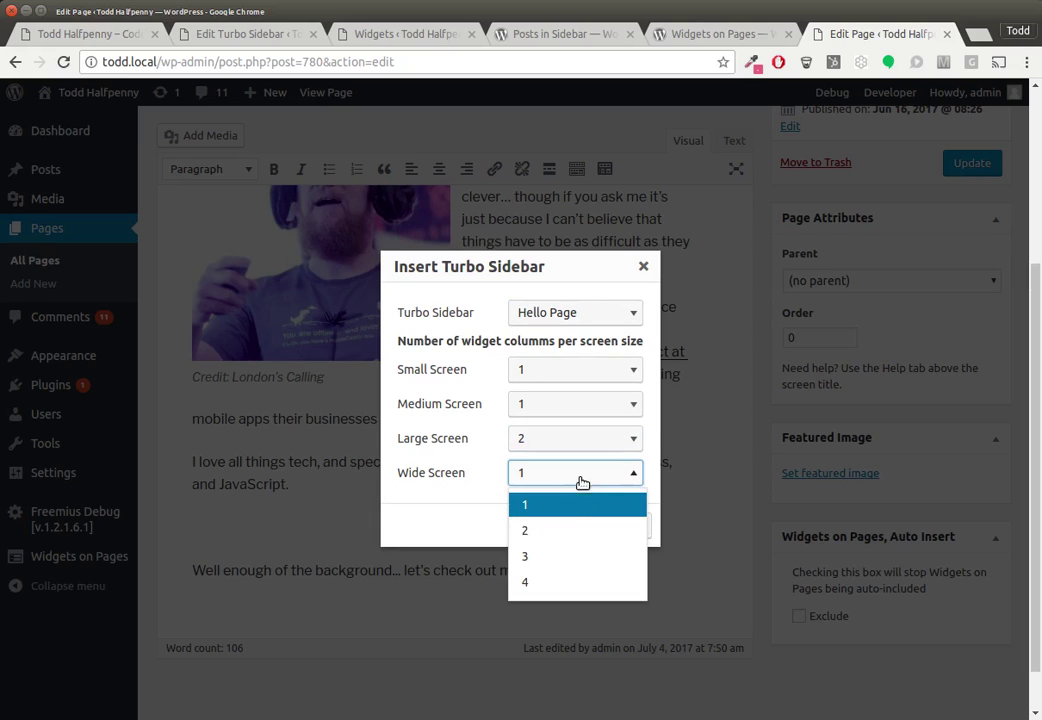
pyautogui.click(577, 530)
pyautogui.click(568, 527)
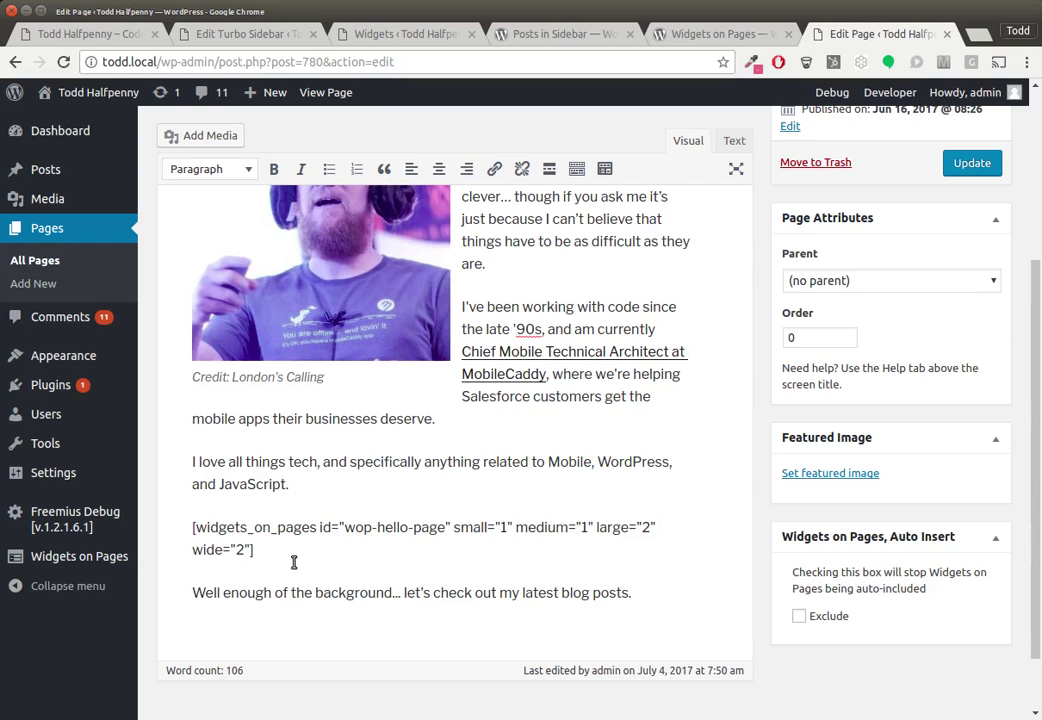
pyautogui.click(969, 167)
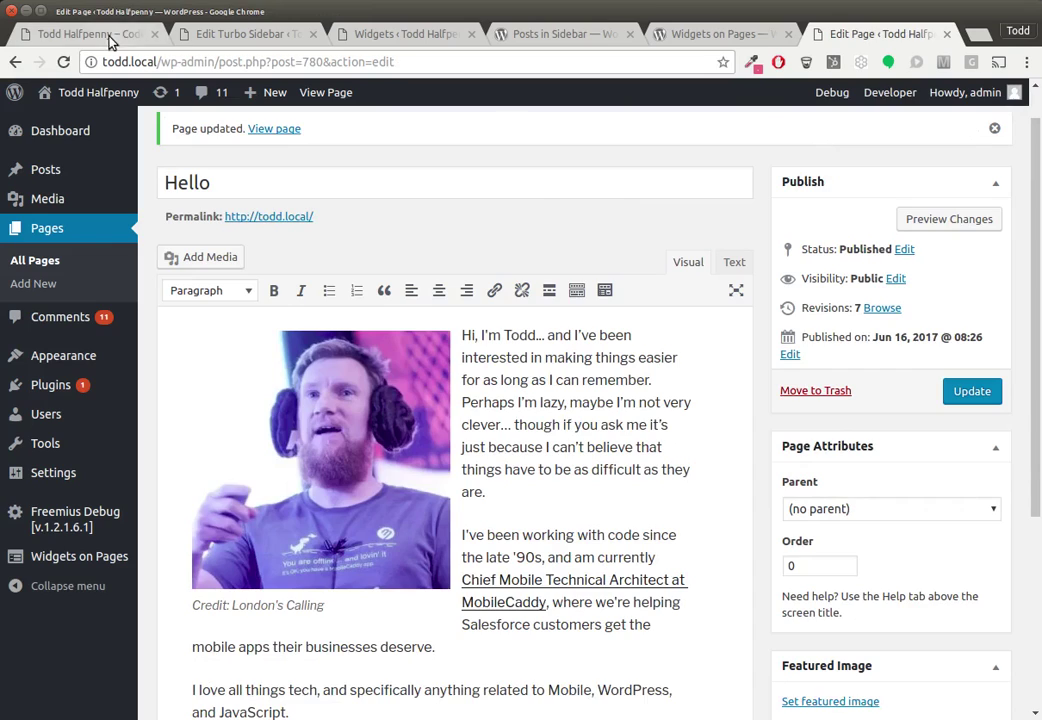
# Reload the site's home page and check the column layout of the Featured Post and Search widgets
pyautogui.click(109, 37)
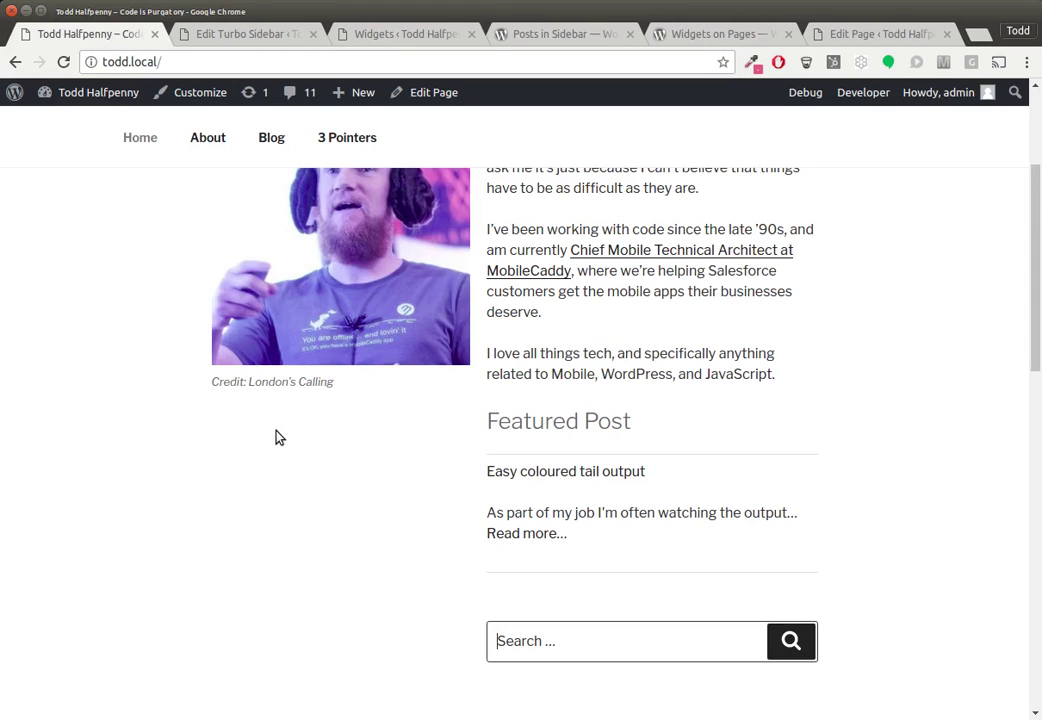
pyautogui.scroll(3, 276, 436)
pyautogui.click(302, 510)
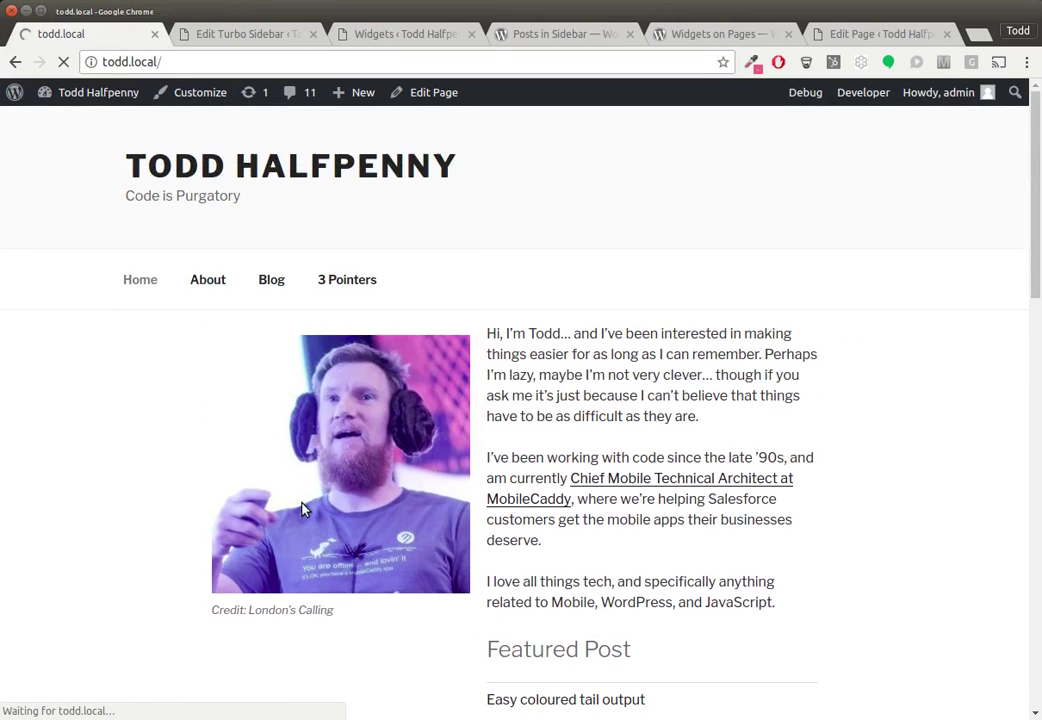
pyautogui.scroll(-3, 616, 372)
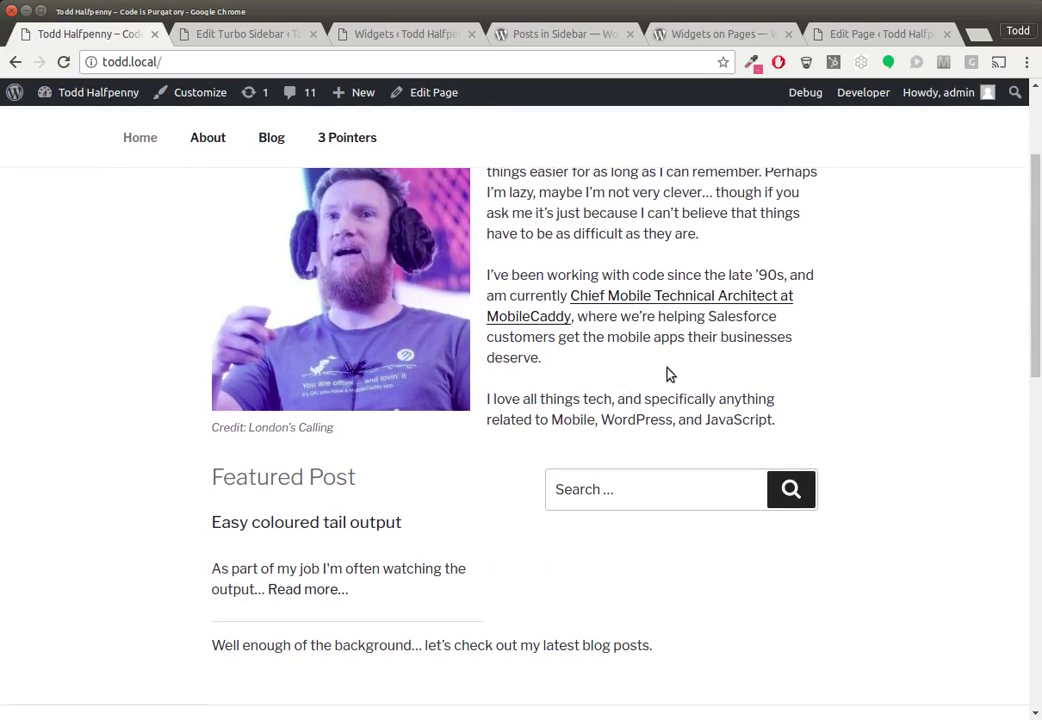
pyautogui.scroll(-2, 780, 374)
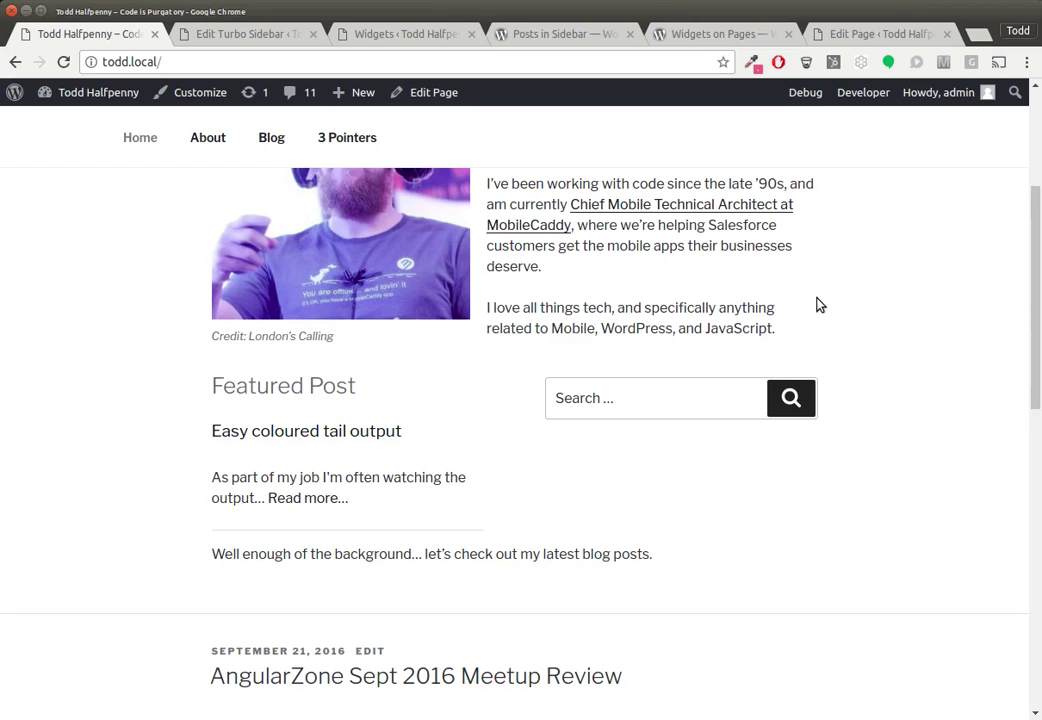
# Preview the home page in the browser's responsive device mode at 402 px wide and check how the two widgets are arranged
pyautogui.hotkey('ctrl', 'shift', 'i')
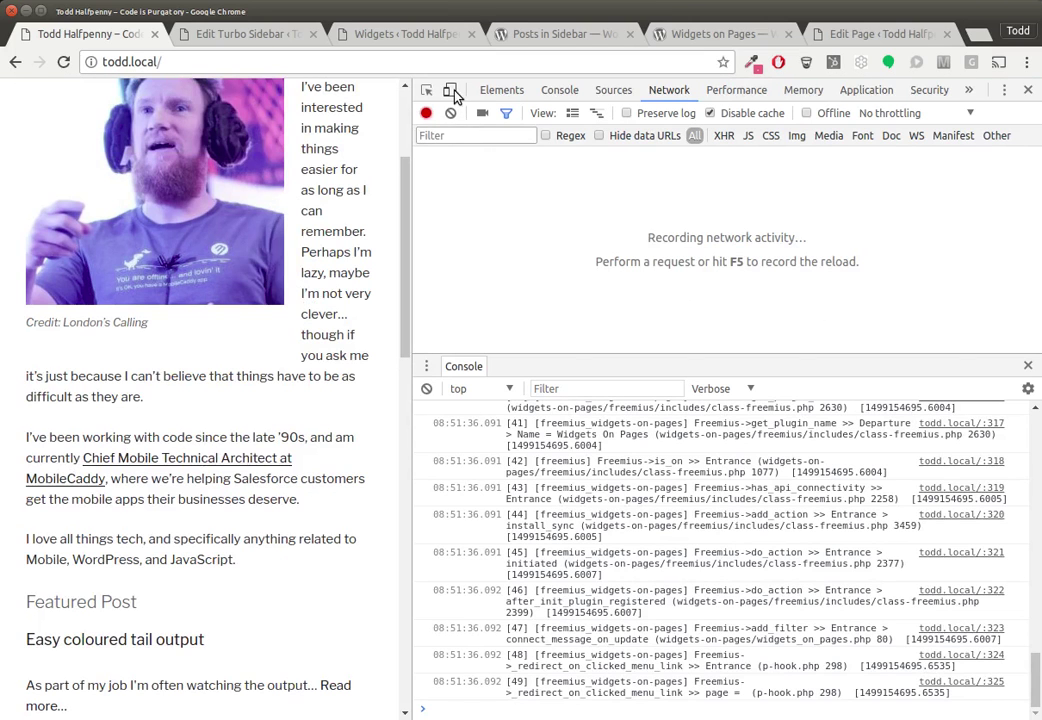
pyautogui.click(451, 90)
pyautogui.click(422, 180)
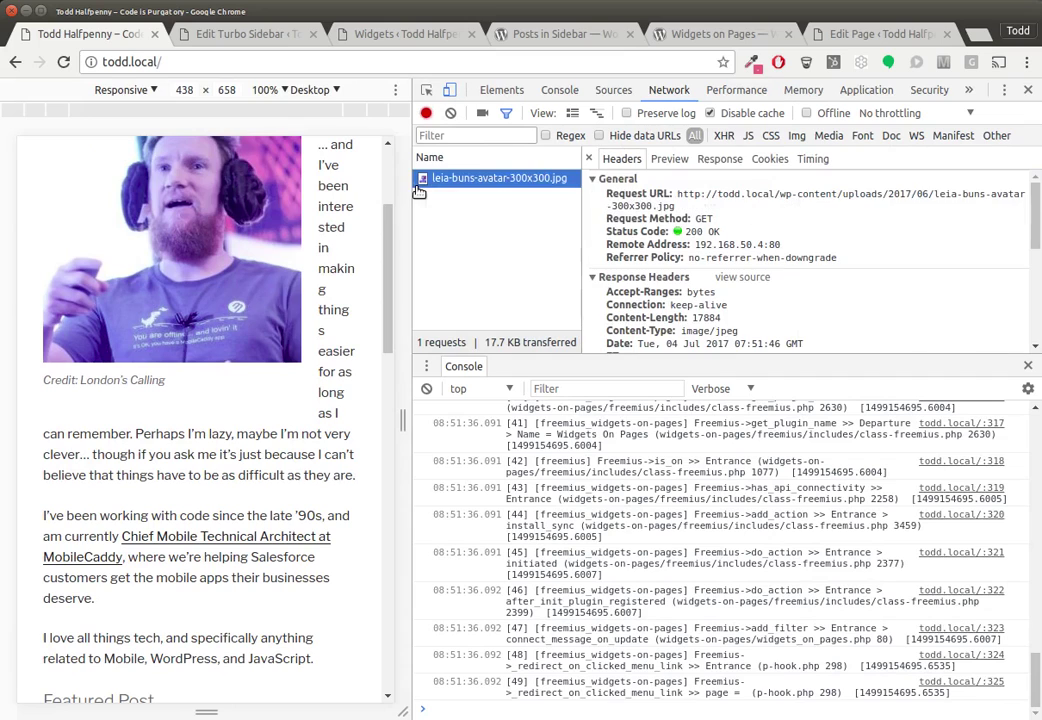
pyautogui.moveTo(458, 197); pyautogui.dragTo(528, 197)
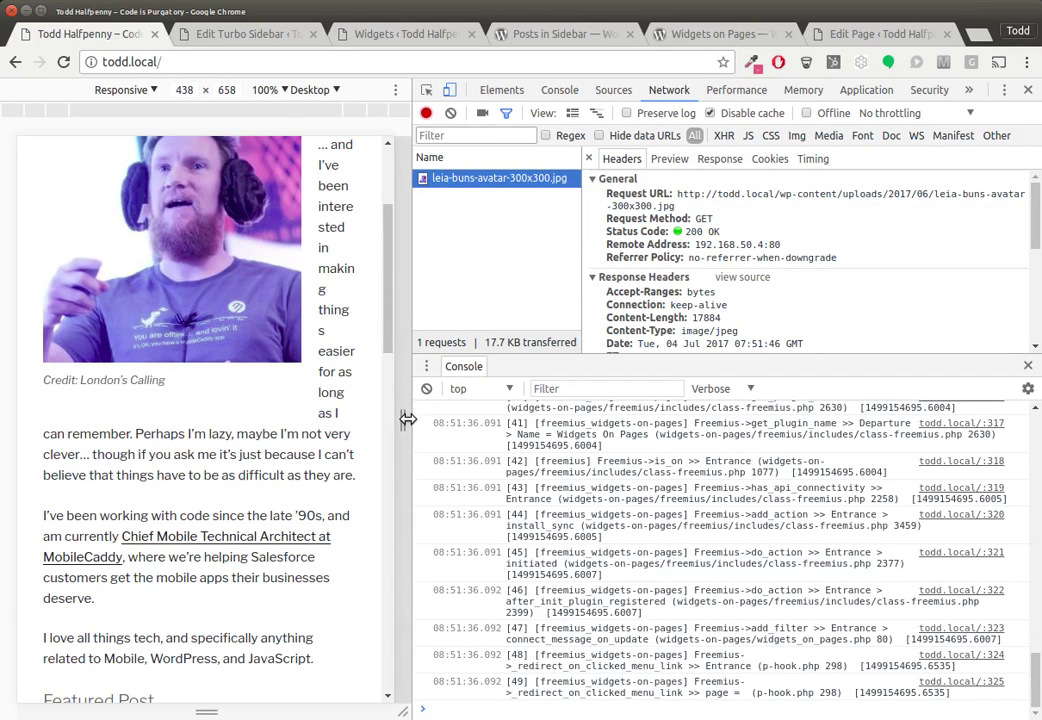
pyautogui.moveTo(527, 411); pyautogui.dragTo(835, 400)
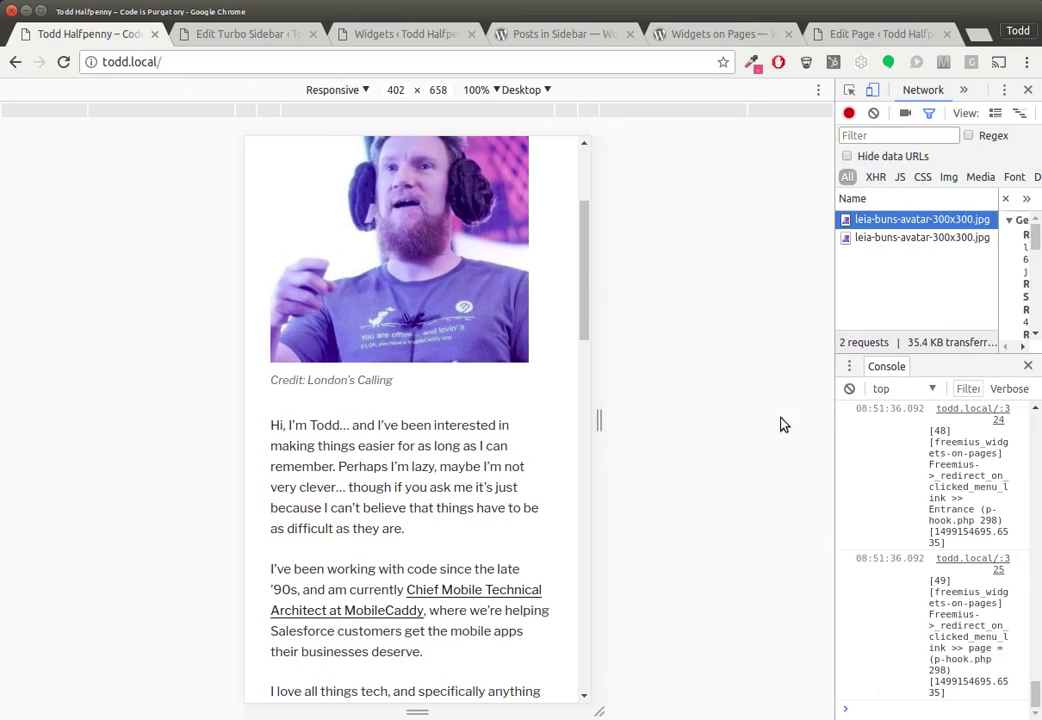
pyautogui.scroll(-5, 493, 460)
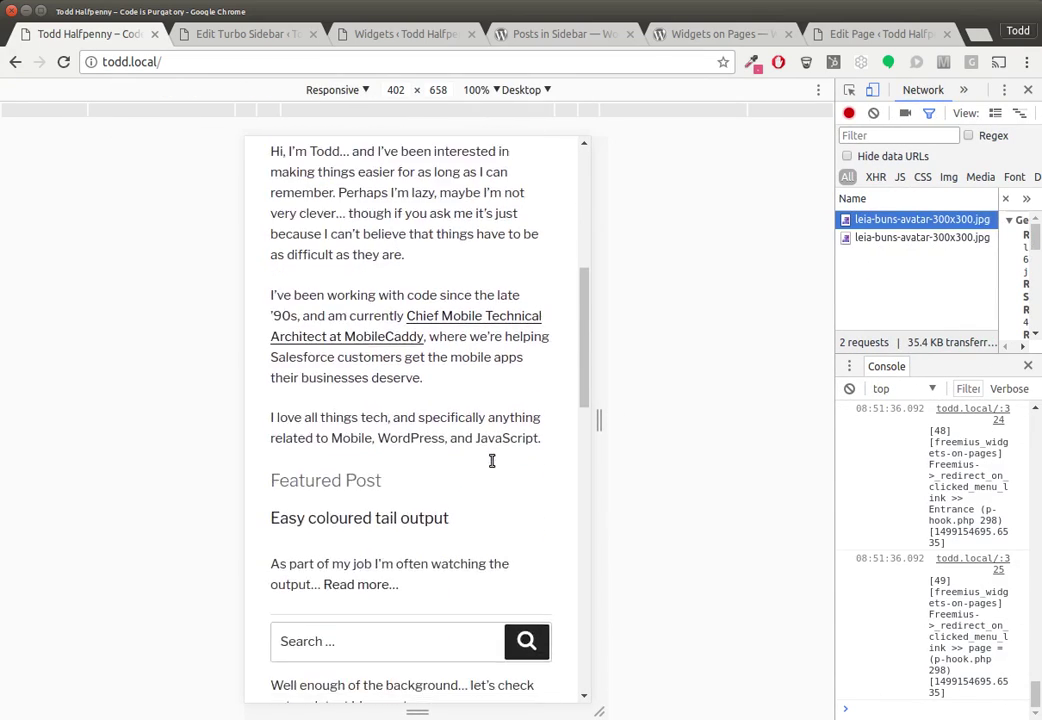
# Widen the responsive preview to about 748 px and 888 px, checking the arrangement of the Featured Post and Search widgets
pyautogui.moveTo(598, 421); pyautogui.dragTo(749, 419)
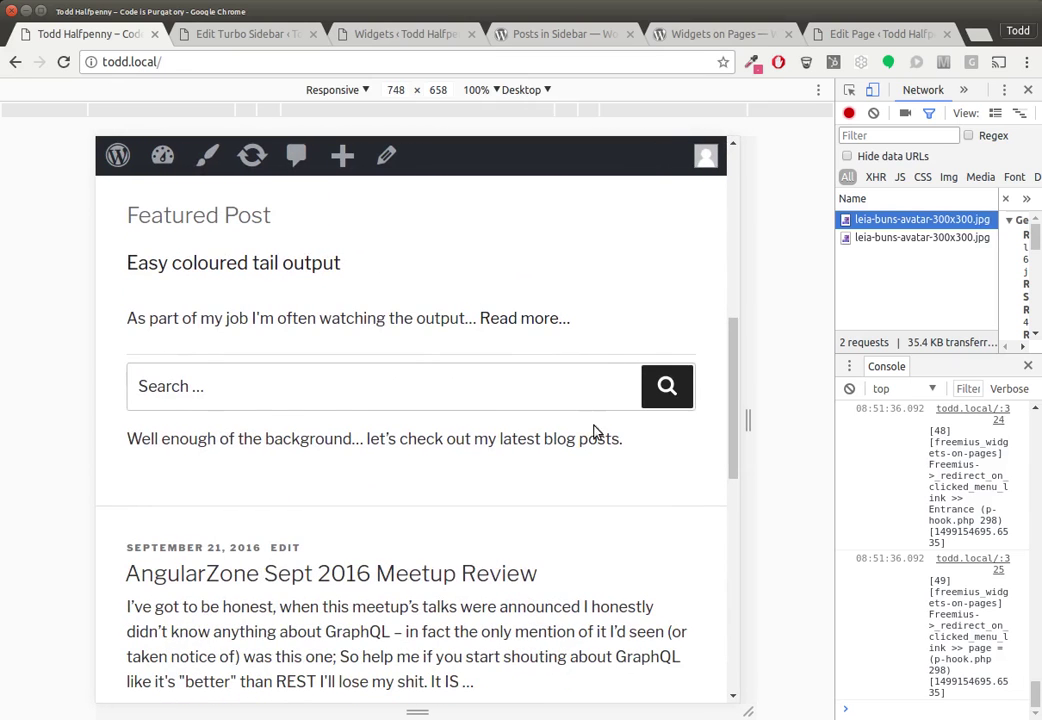
pyautogui.scroll(3, 560, 436)
pyautogui.scroll(-3, 500, 421)
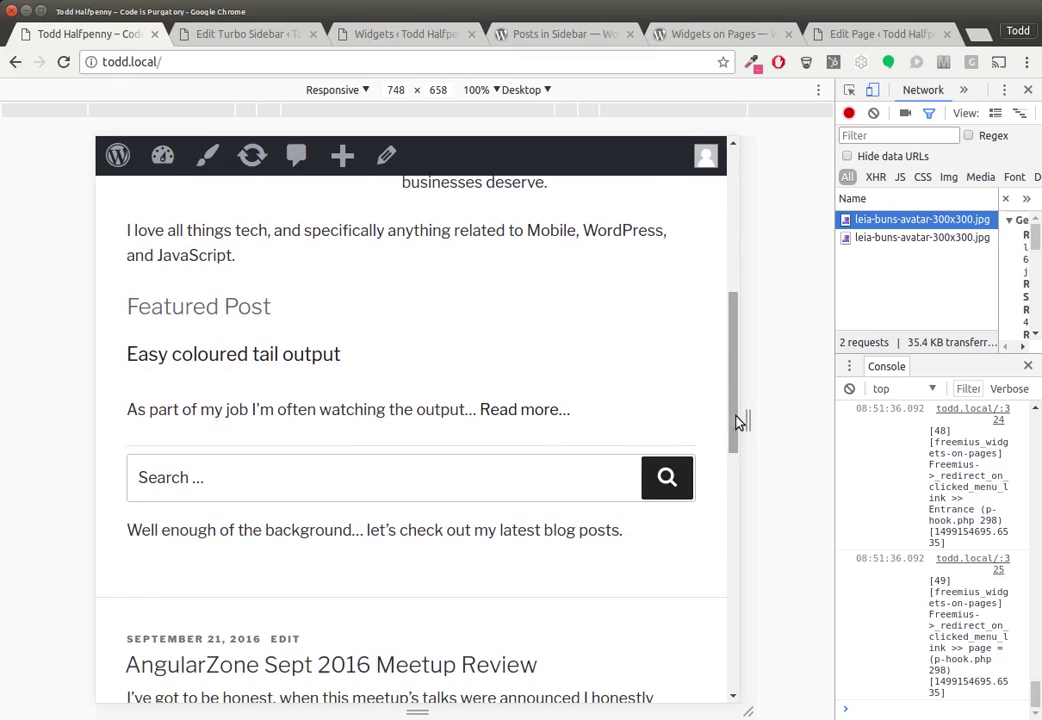
pyautogui.moveTo(751, 420); pyautogui.dragTo(799, 420)
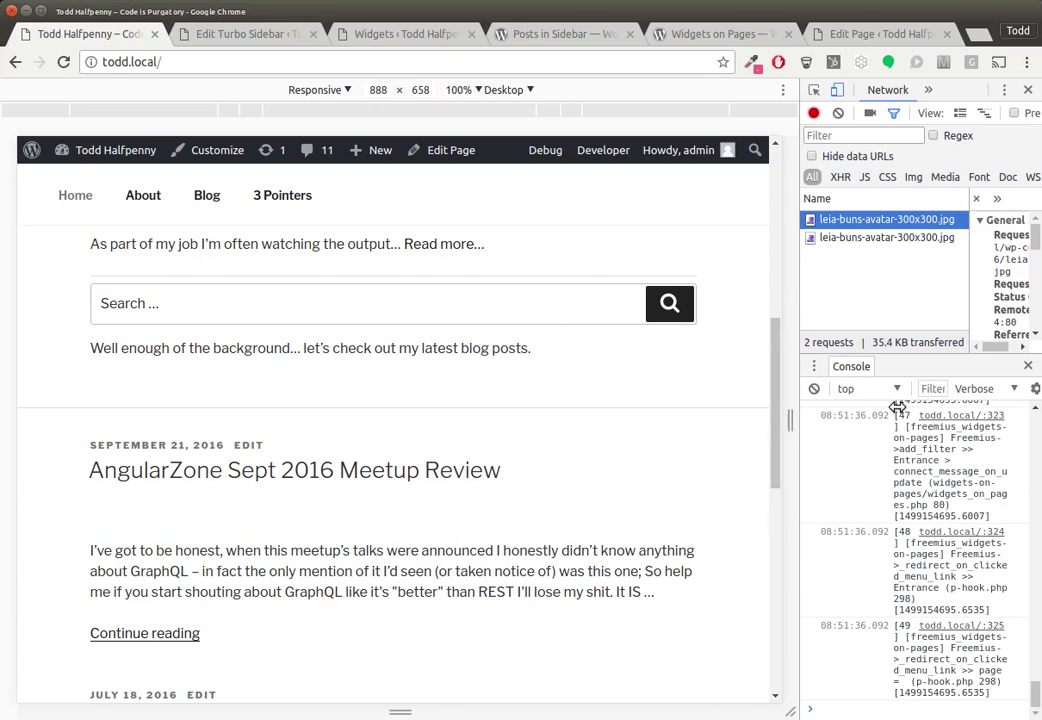
pyautogui.moveTo(800, 405); pyautogui.dragTo(951, 385)
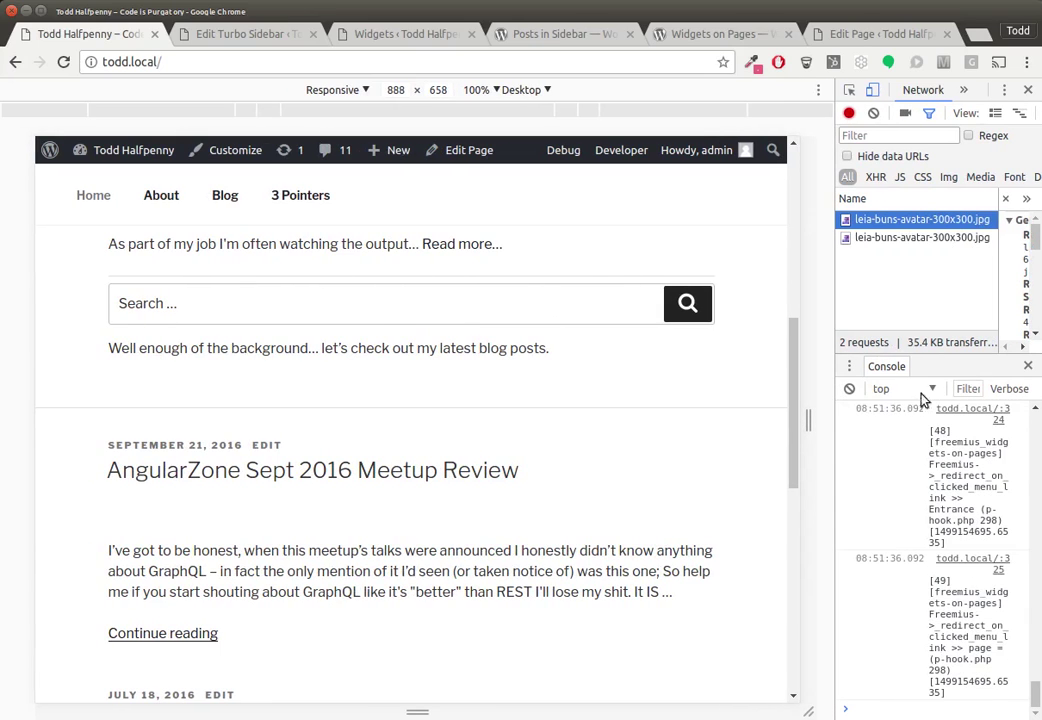
# Close the developer tools and check the layout of the two widgets at full browser width
pyautogui.click(1027, 89)
pyautogui.scroll(5, 822, 345)
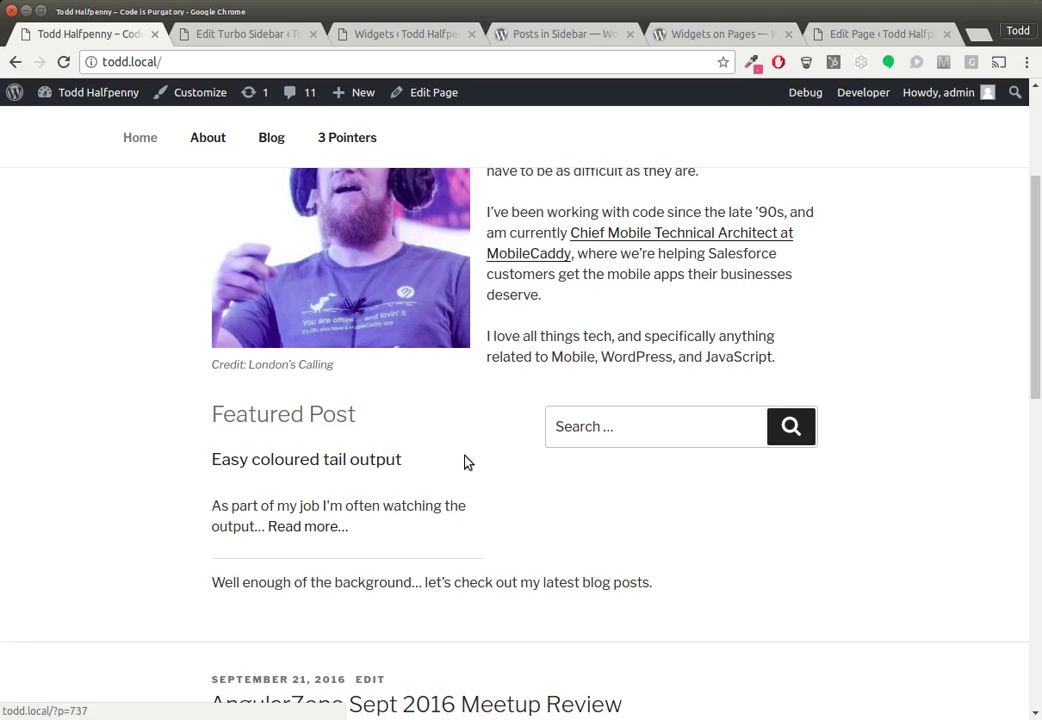
pyautogui.scroll(5, 521, 395)
pyautogui.scroll(-3, 521, 391)
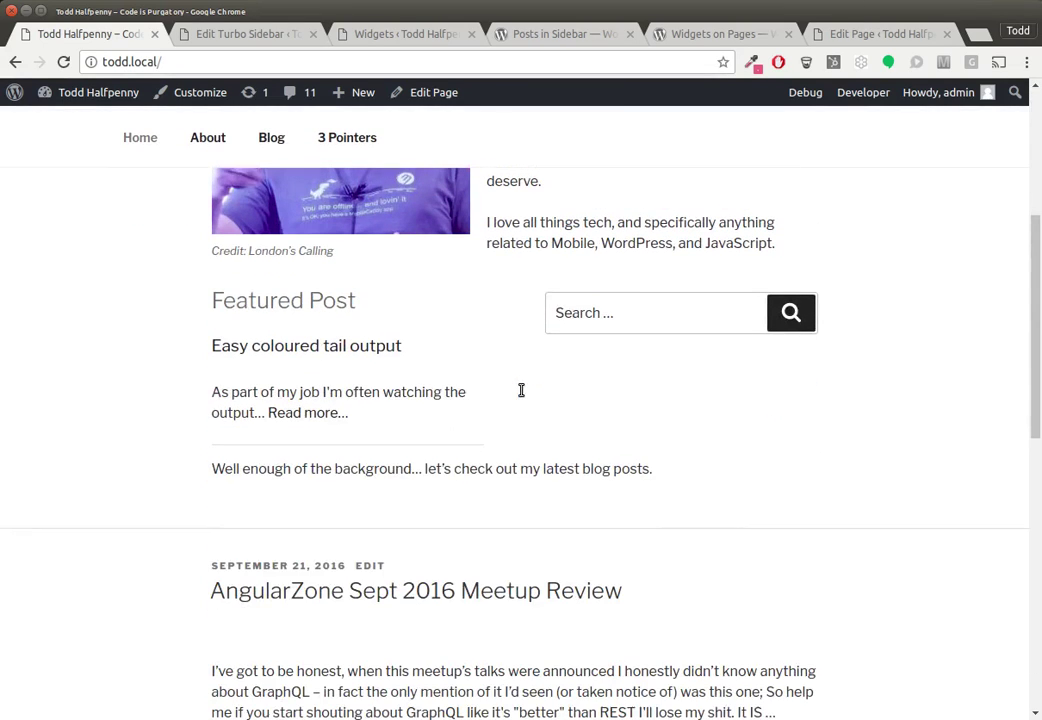
# Open the AngularZone Sept 2016 Meetup Review post in a new tab and examine the area where its content ends
pyautogui.middleClick(506, 585)
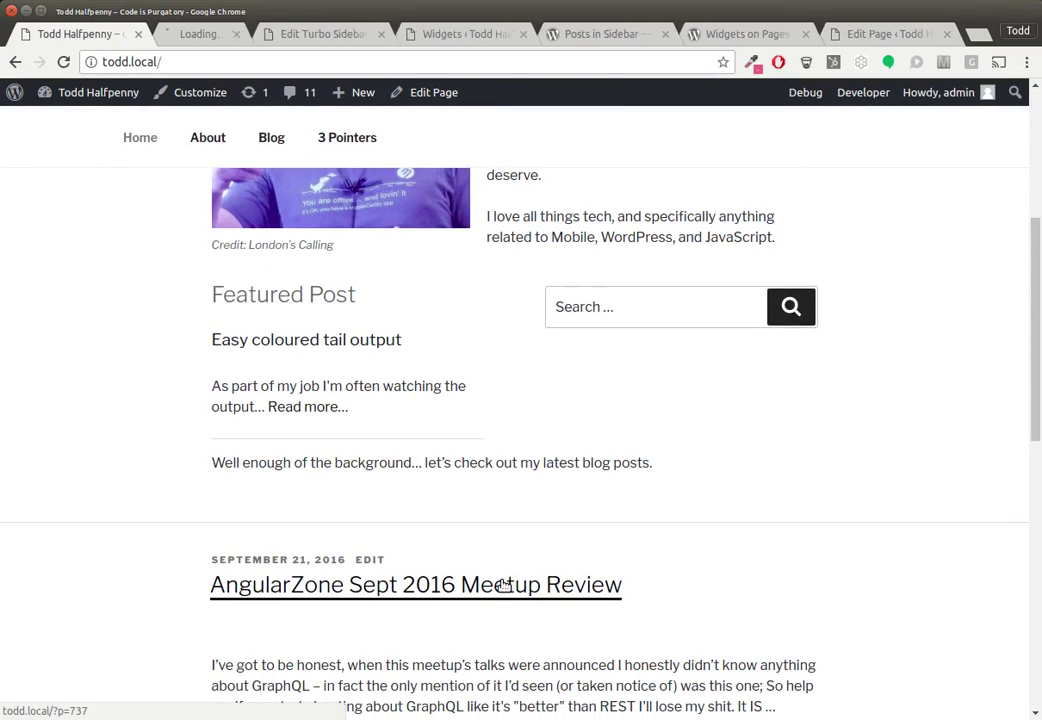
pyautogui.click(225, 38)
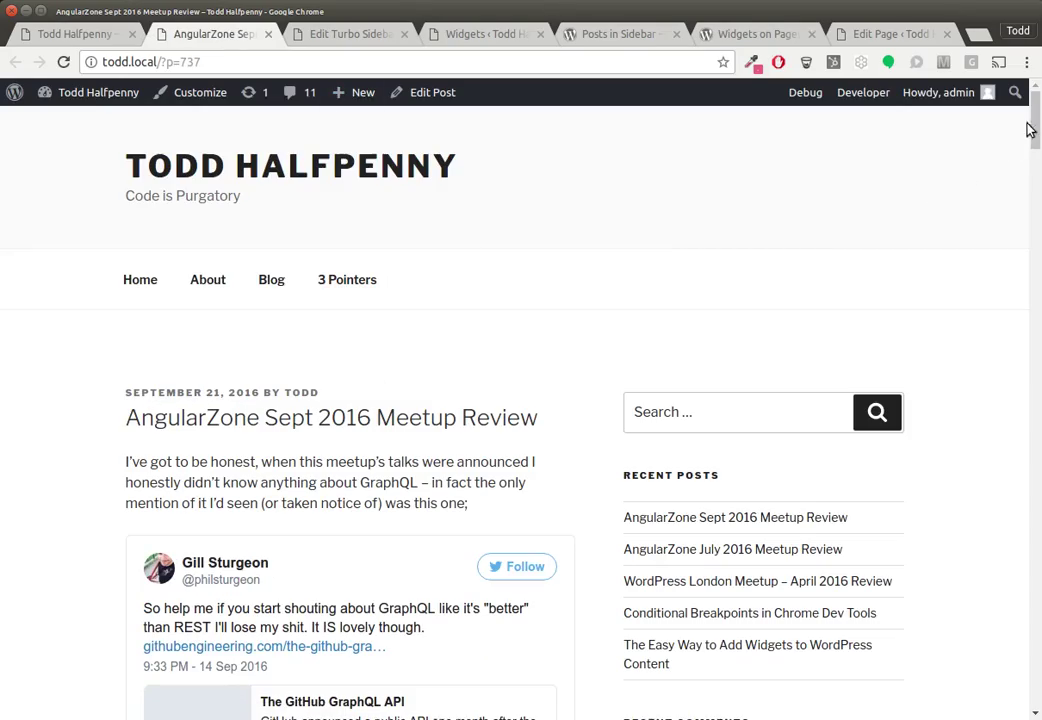
pyautogui.moveTo(1032, 130); pyautogui.dragTo(1023, 507)
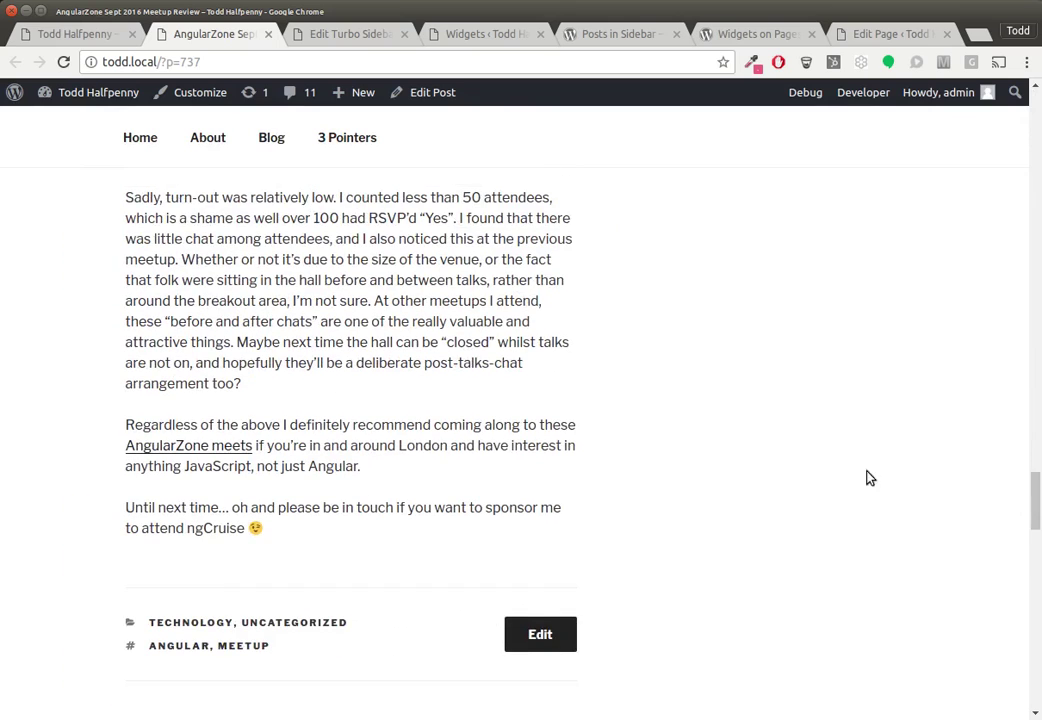
pyautogui.scroll(-2, 869, 478)
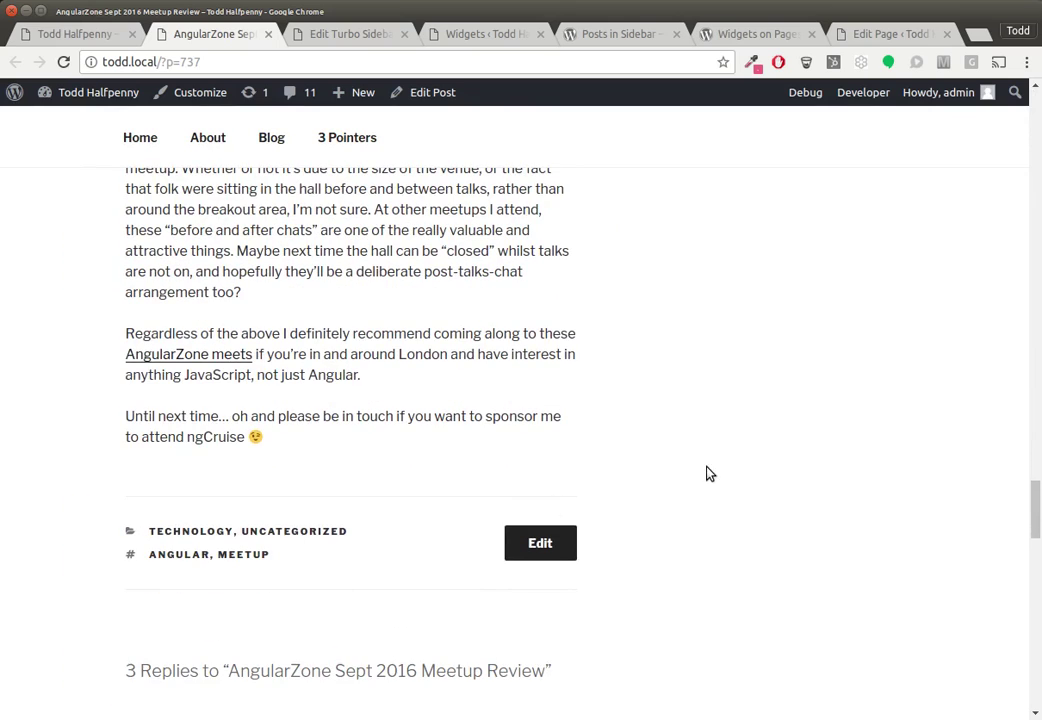
pyautogui.scroll(-3, 706, 467)
pyautogui.scroll(4, 520, 493)
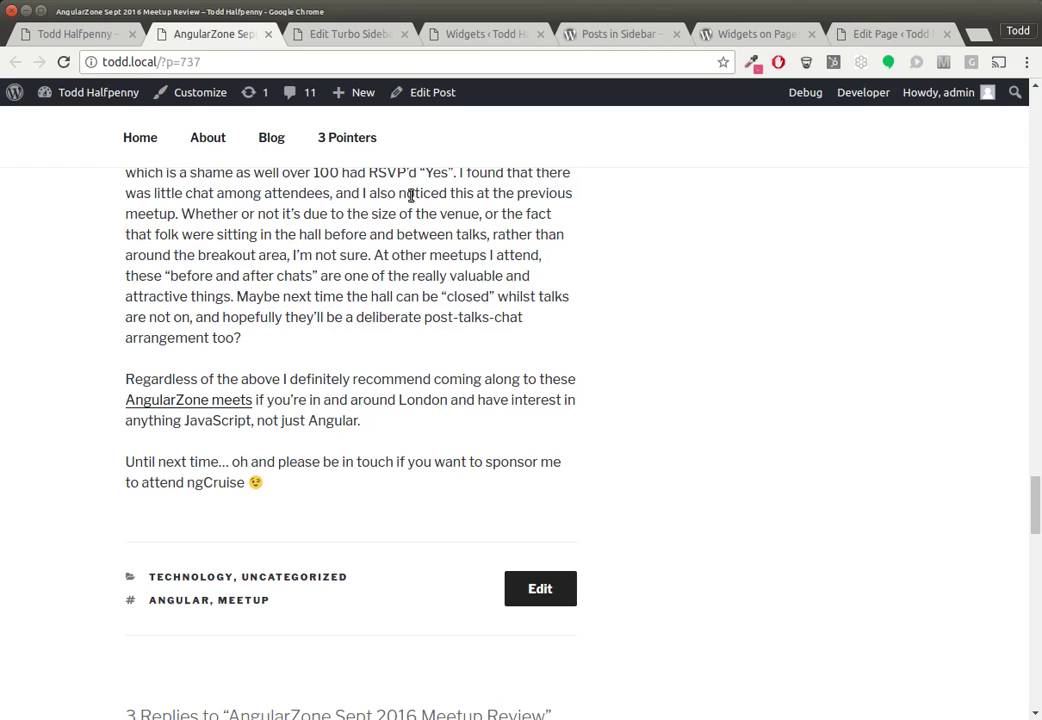
# Start a new Turbo Sidebar from the Hello Page sidebar's edit screen and title it After Post
pyautogui.click(380, 38)
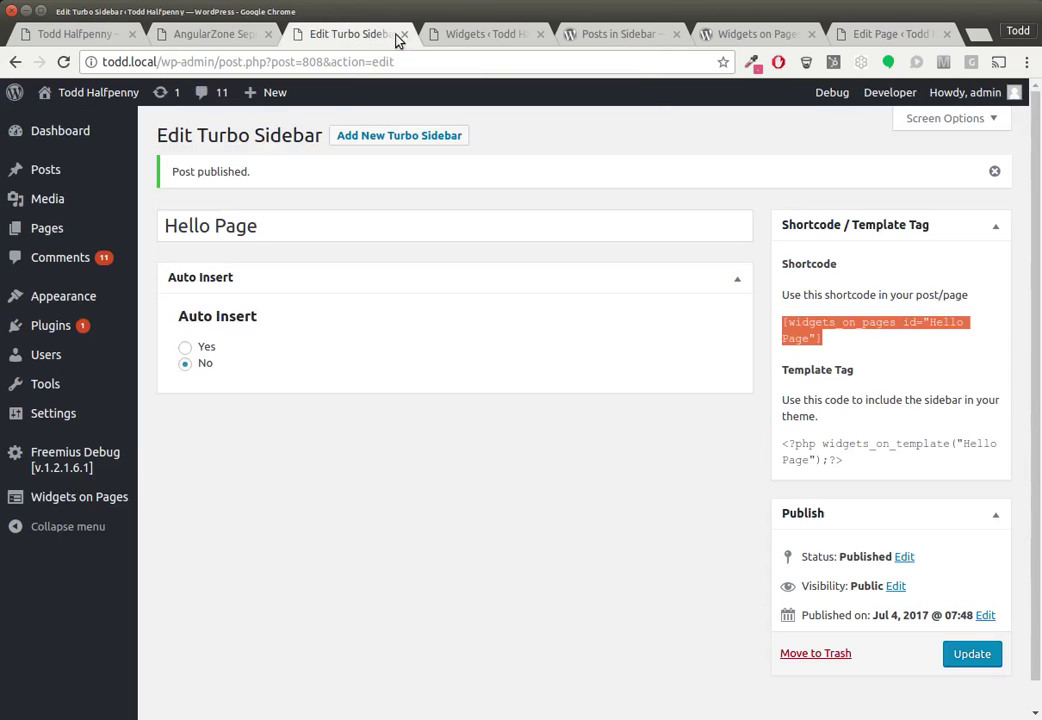
pyautogui.click(423, 136)
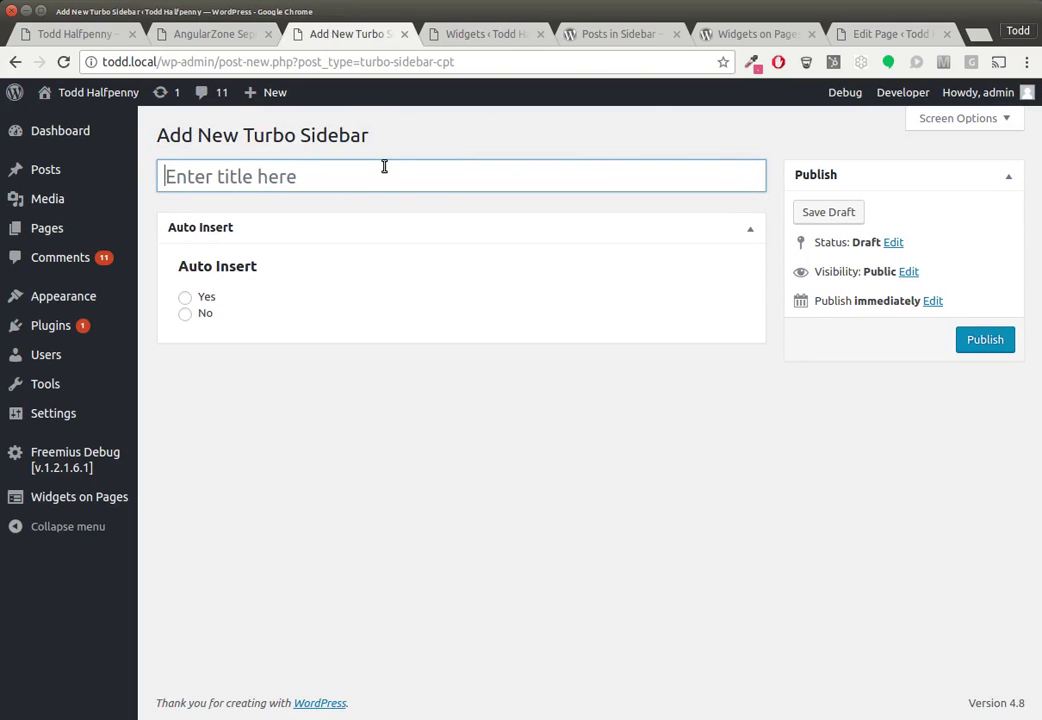
pyautogui.click(384, 166)
pyautogui.write('After Ppost')
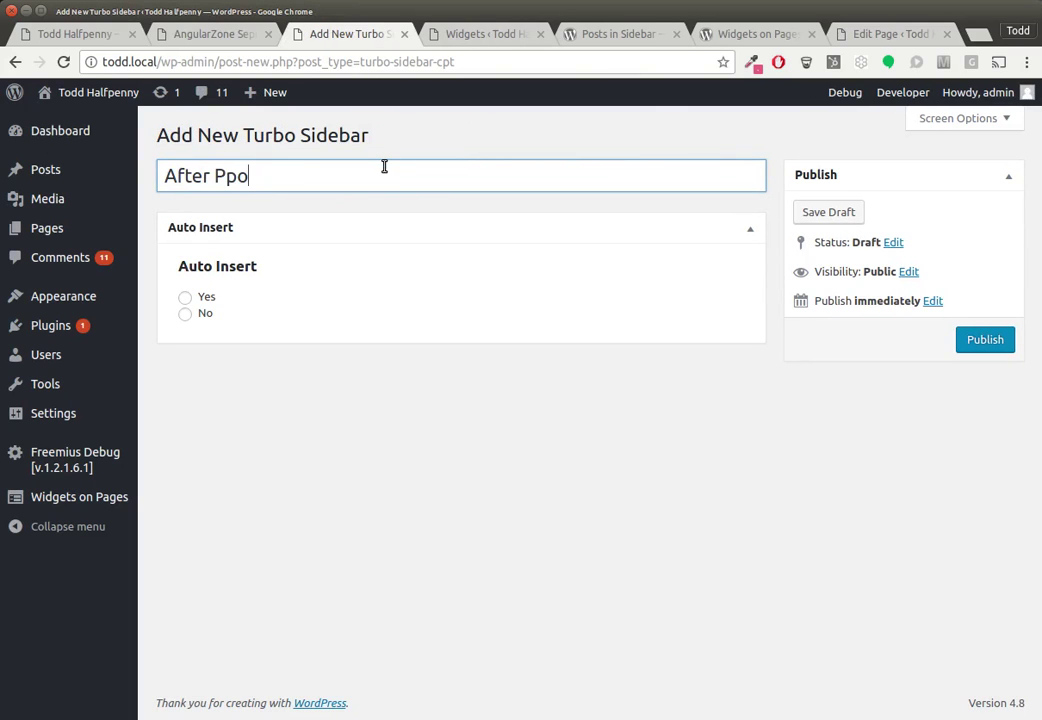
pyautogui.press('BackSpace')
pyautogui.press('BackSpace')
pyautogui.press('BackSpace')
pyautogui.write('os')
# Enable Auto Insert for the sidebar after the content, show it on Posts only, and publish it
pyautogui.click(186, 298)
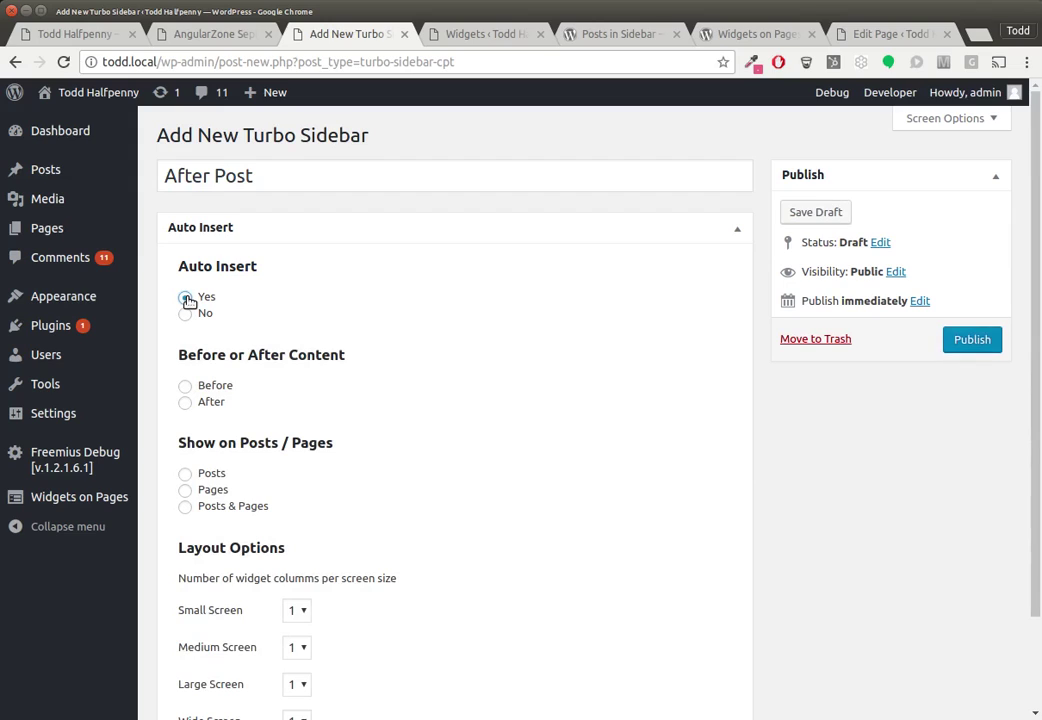
pyautogui.click(186, 403)
pyautogui.scroll(-2, 356, 416)
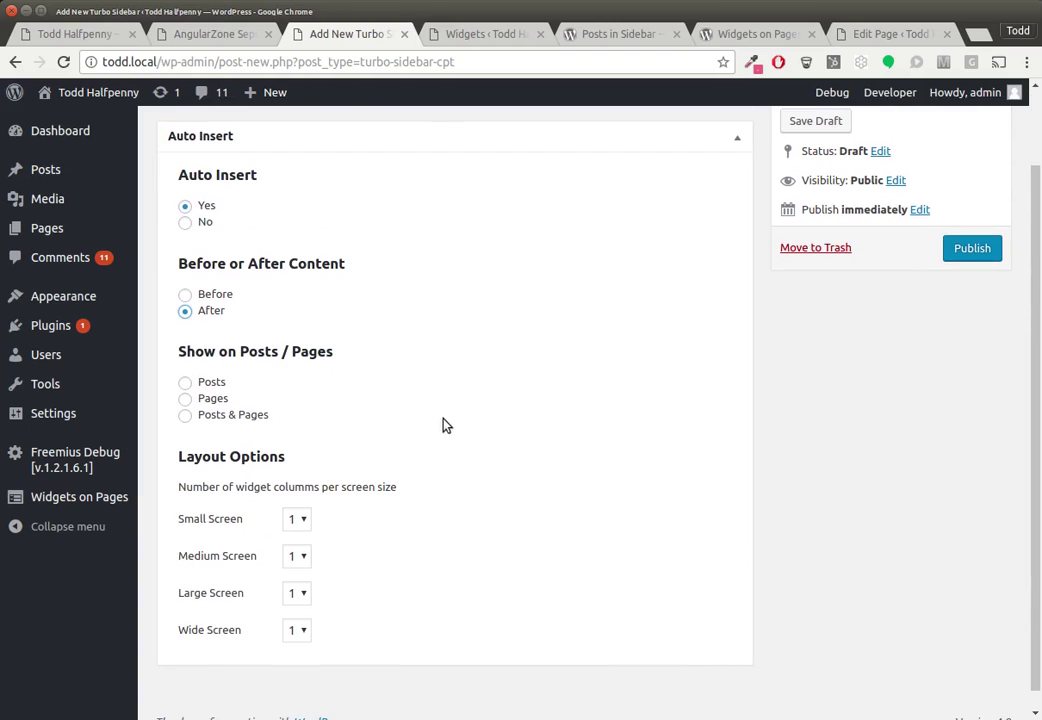
pyautogui.click(186, 383)
pyautogui.scroll(2, 515, 495)
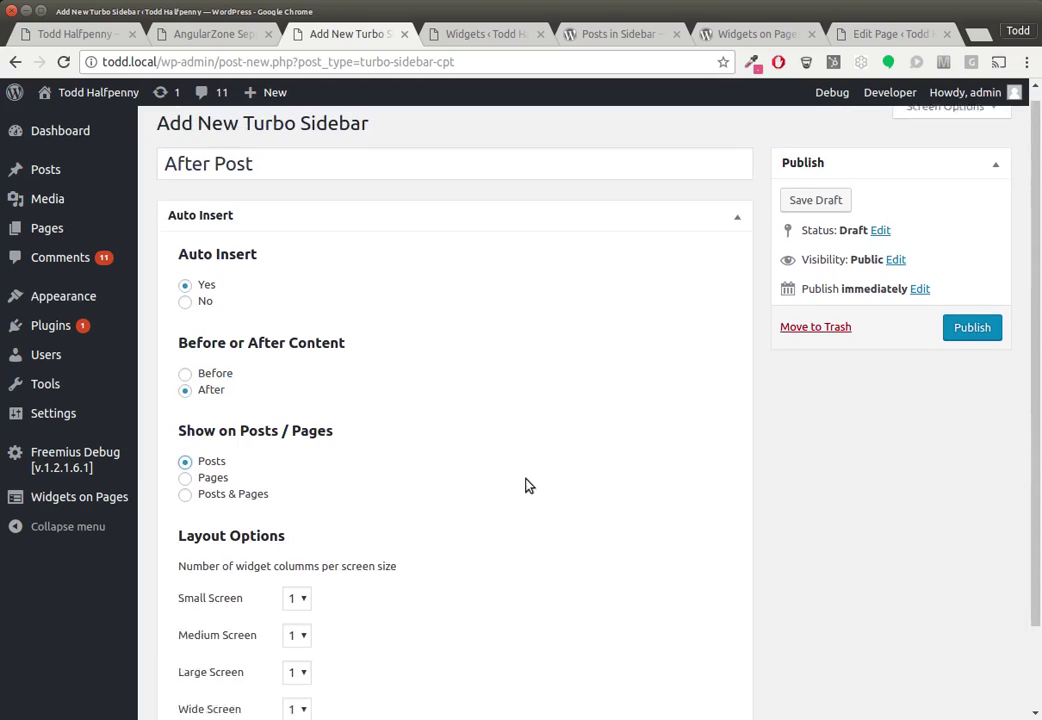
pyautogui.click(962, 345)
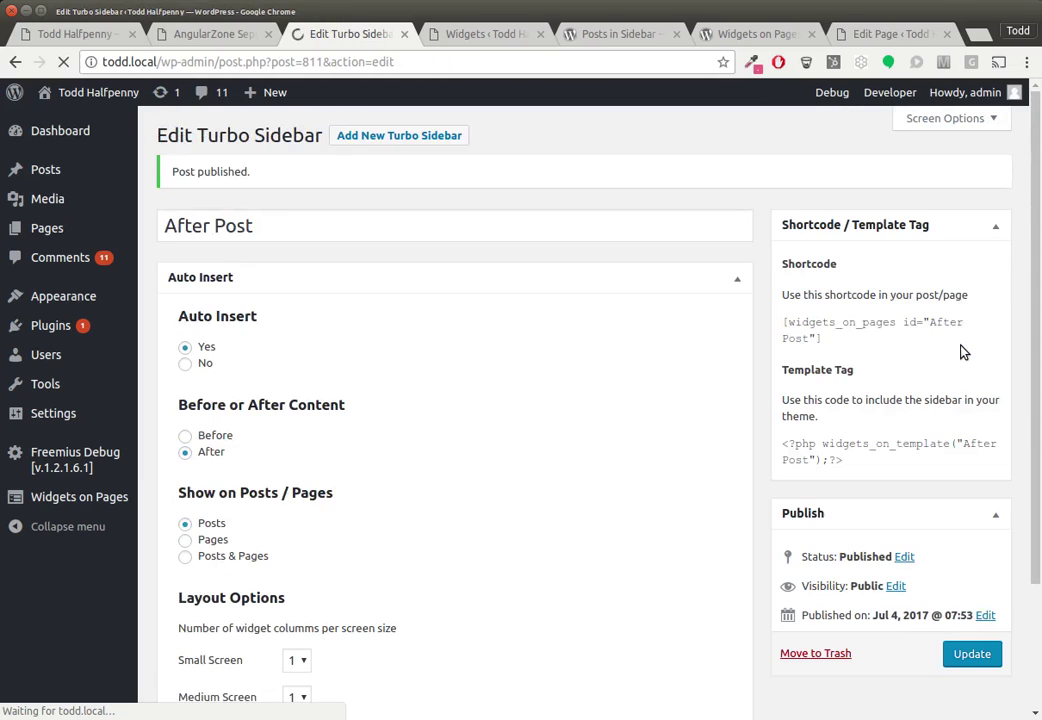
# Reload the Widgets admin page and check which widgets the After Post and Hello Page sidebars contain
pyautogui.click(484, 40)
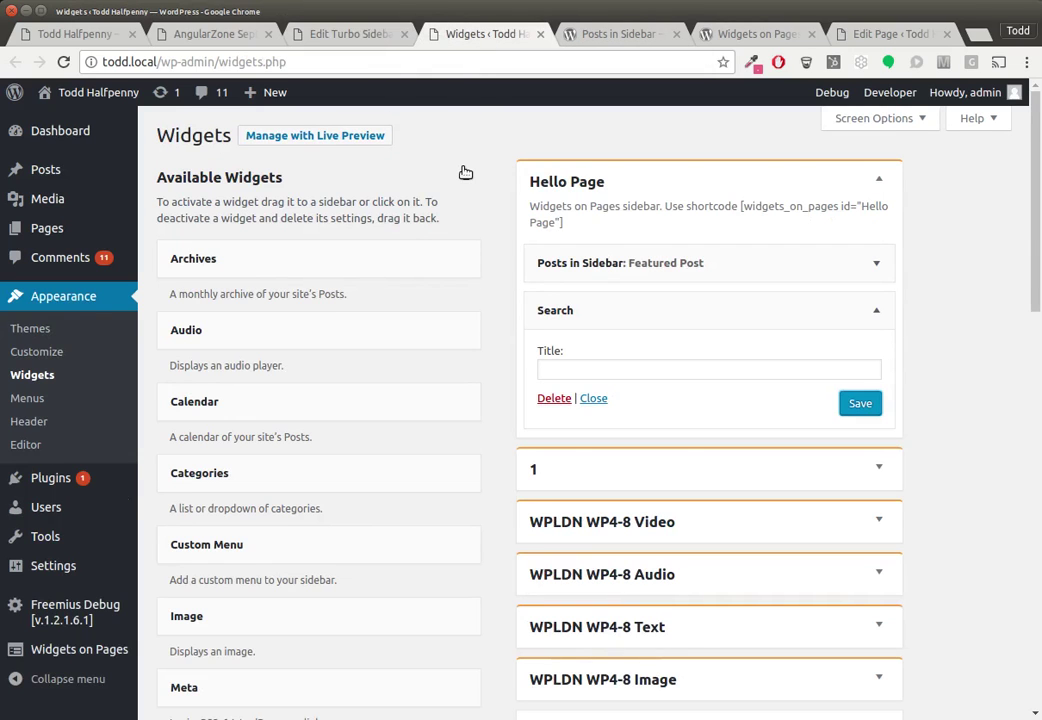
pyautogui.hotkey('ctrl', 'l')
pyautogui.press('Return')
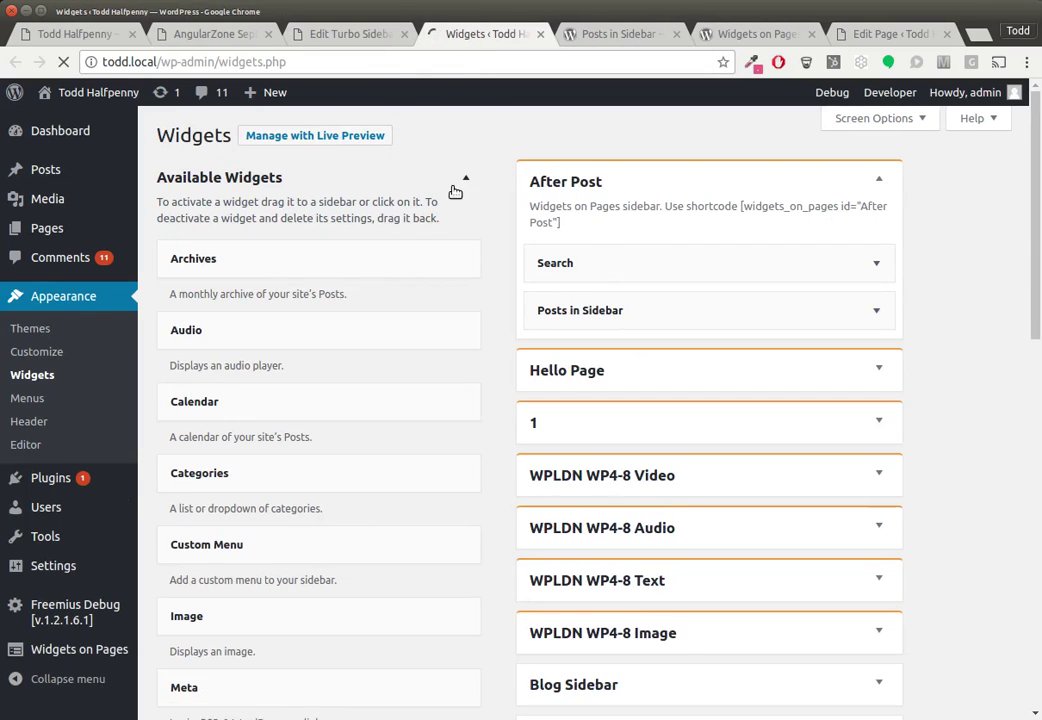
pyautogui.click(638, 371)
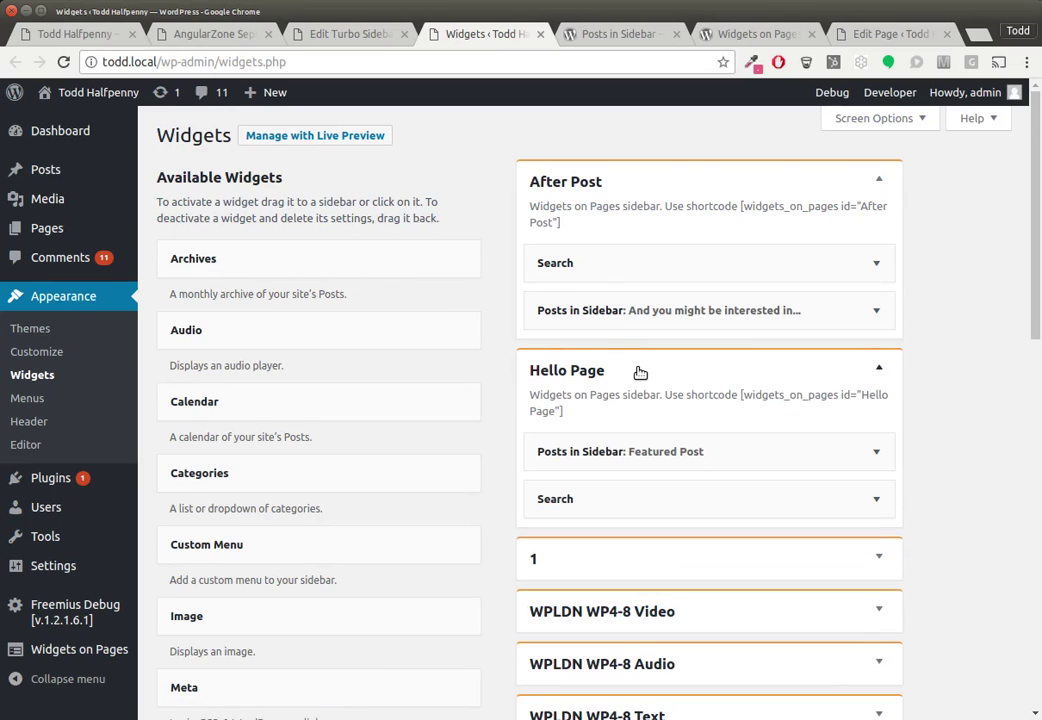
pyautogui.click(754, 372)
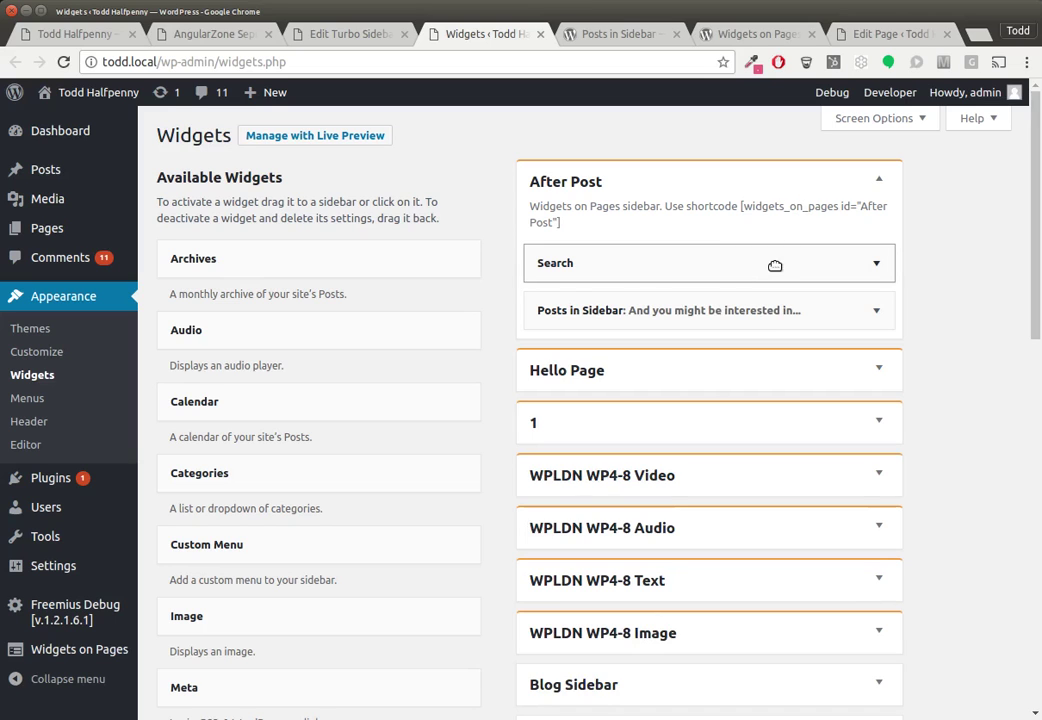
pyautogui.click(833, 263)
pyautogui.click(833, 263)
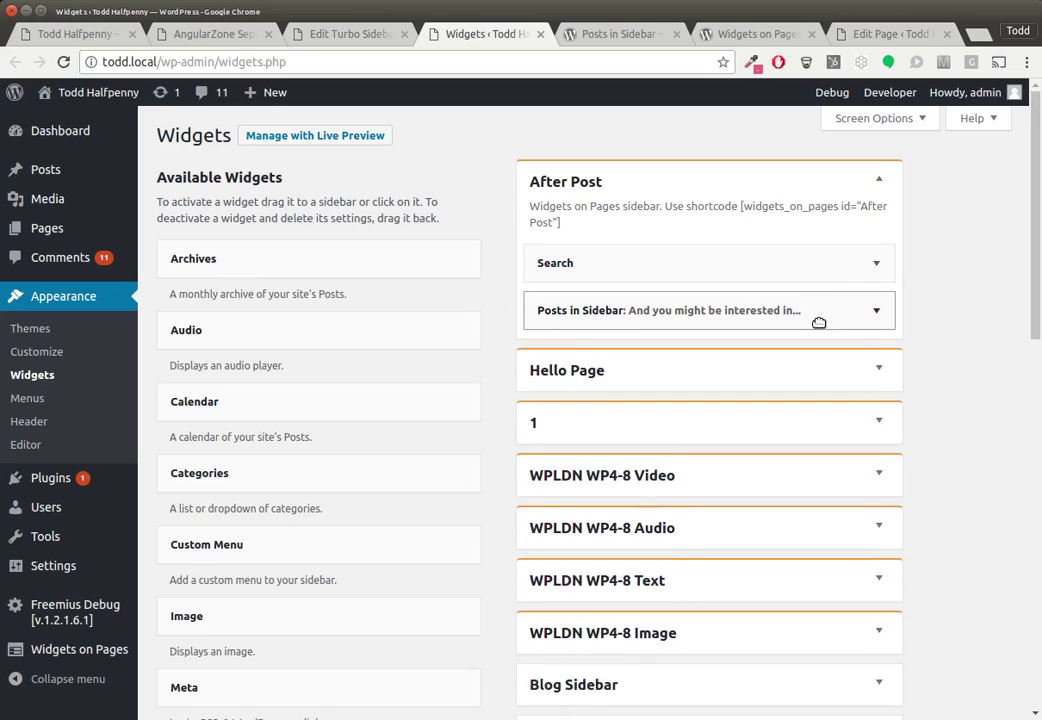
# Expand the Posts in Sidebar widget in the After Post sidebar and open its Getting posts settings
pyautogui.click(821, 318)
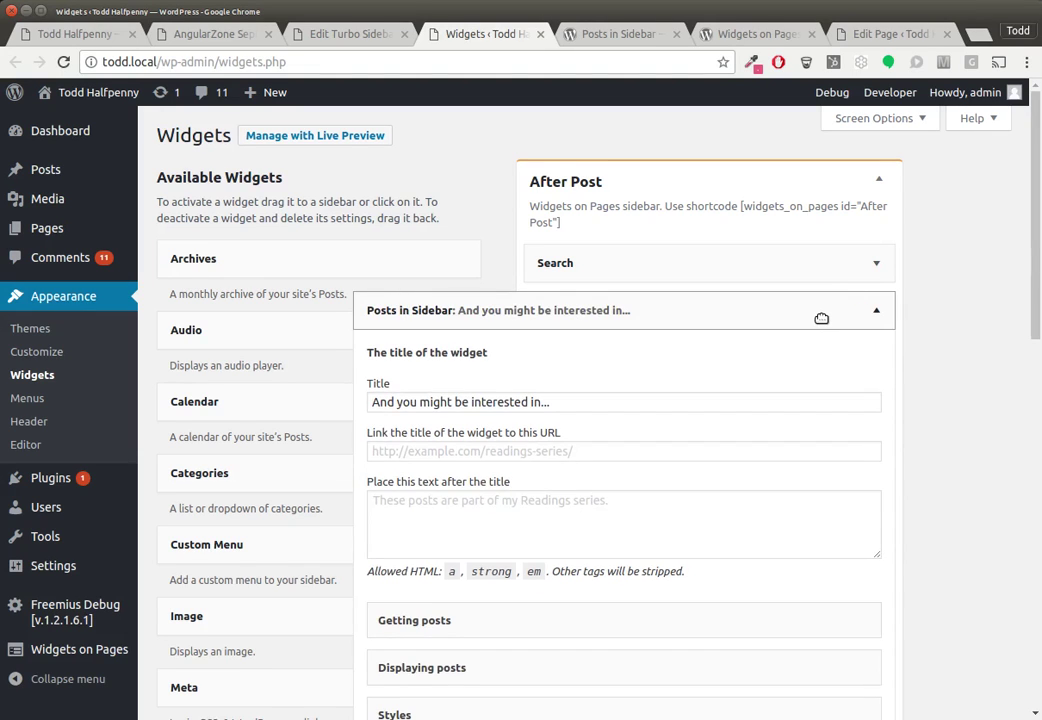
pyautogui.click(821, 318)
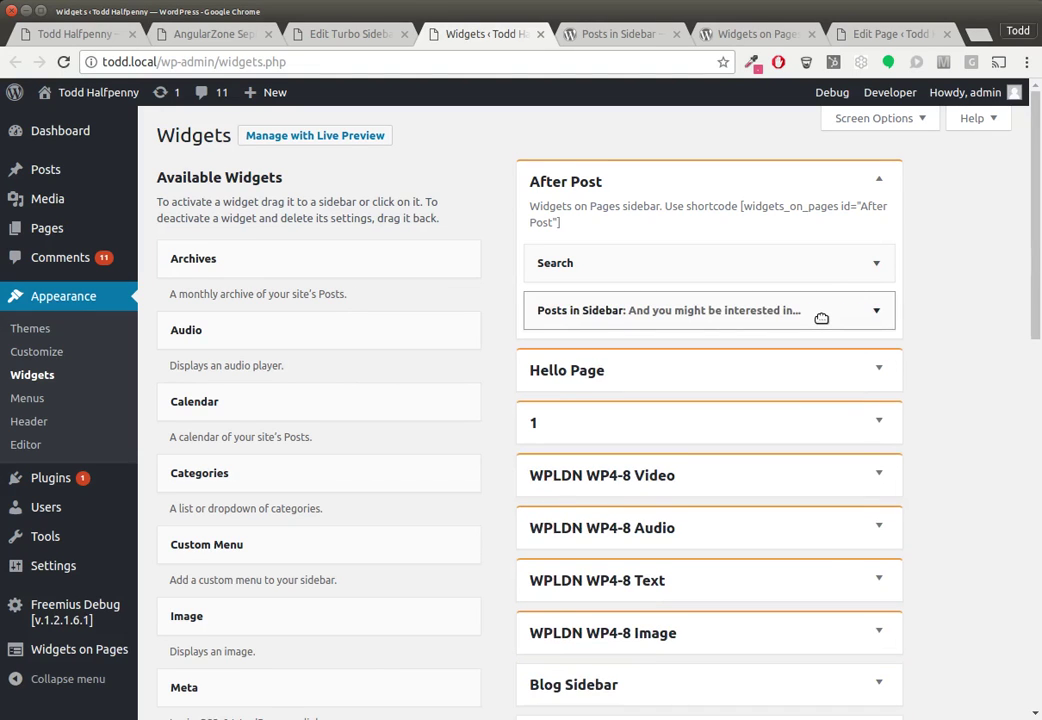
pyautogui.click(821, 318)
pyautogui.scroll(-4, 784, 342)
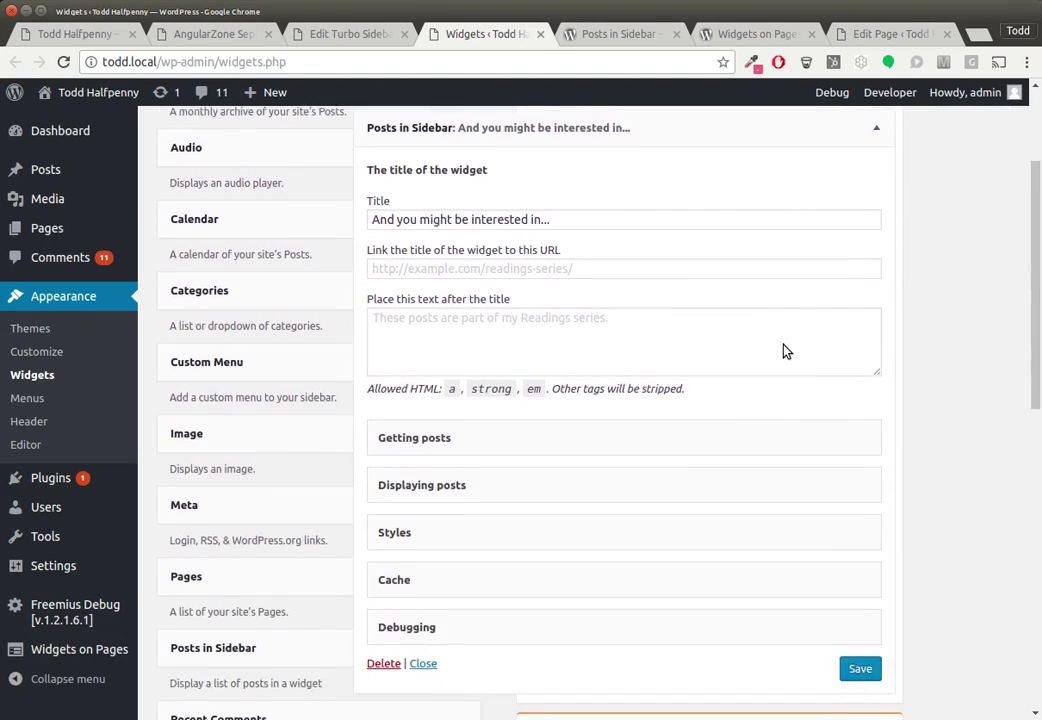
pyautogui.scroll(-3, 784, 350)
pyautogui.click(773, 205)
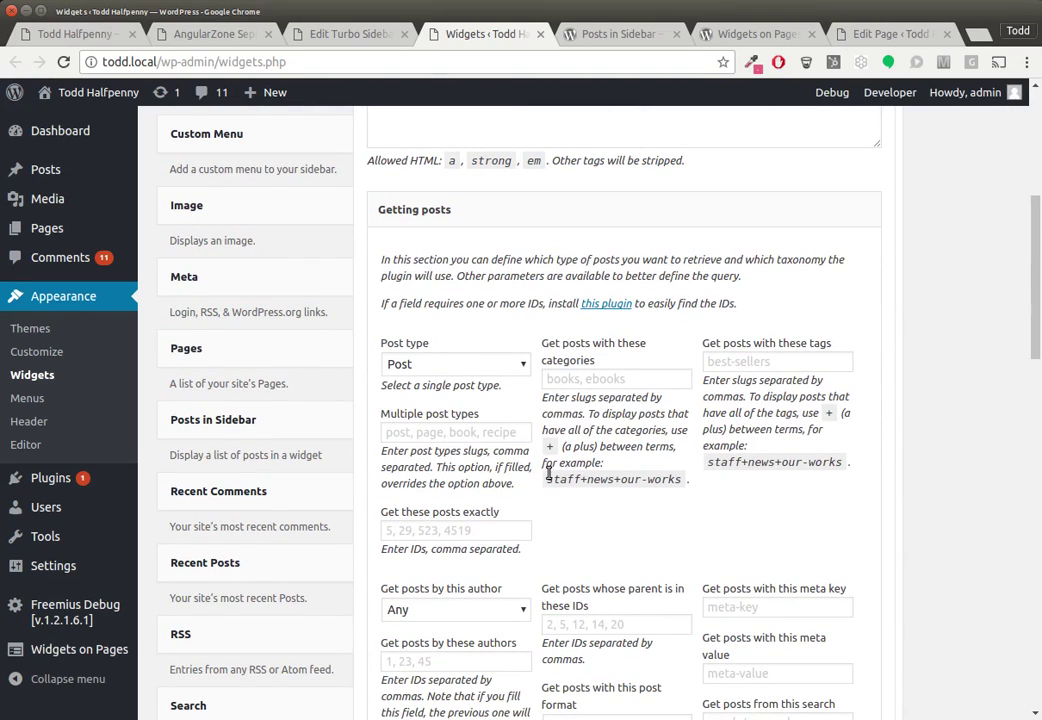
# Examine the widget's post type, filter, number and ordering settings, and collapse the widget without changing anything
pyautogui.scroll(-1, 537, 462)
pyautogui.scroll(-3, 537, 462)
pyautogui.scroll(4, 540, 461)
pyautogui.scroll(-5, 540, 461)
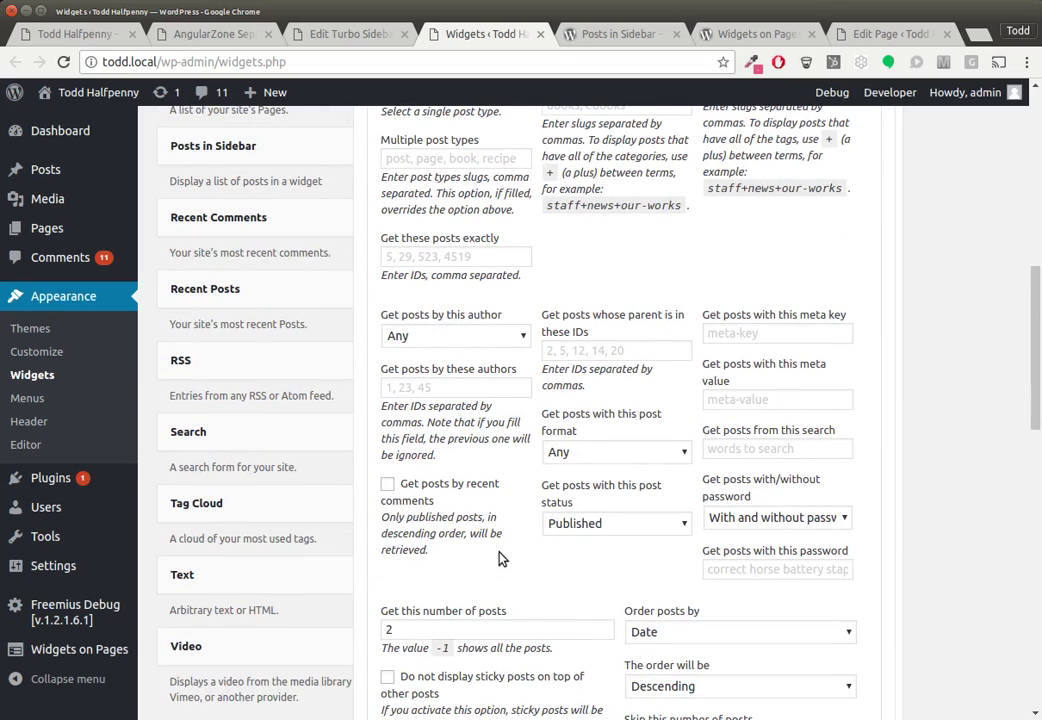
pyautogui.scroll(-4, 534, 549)
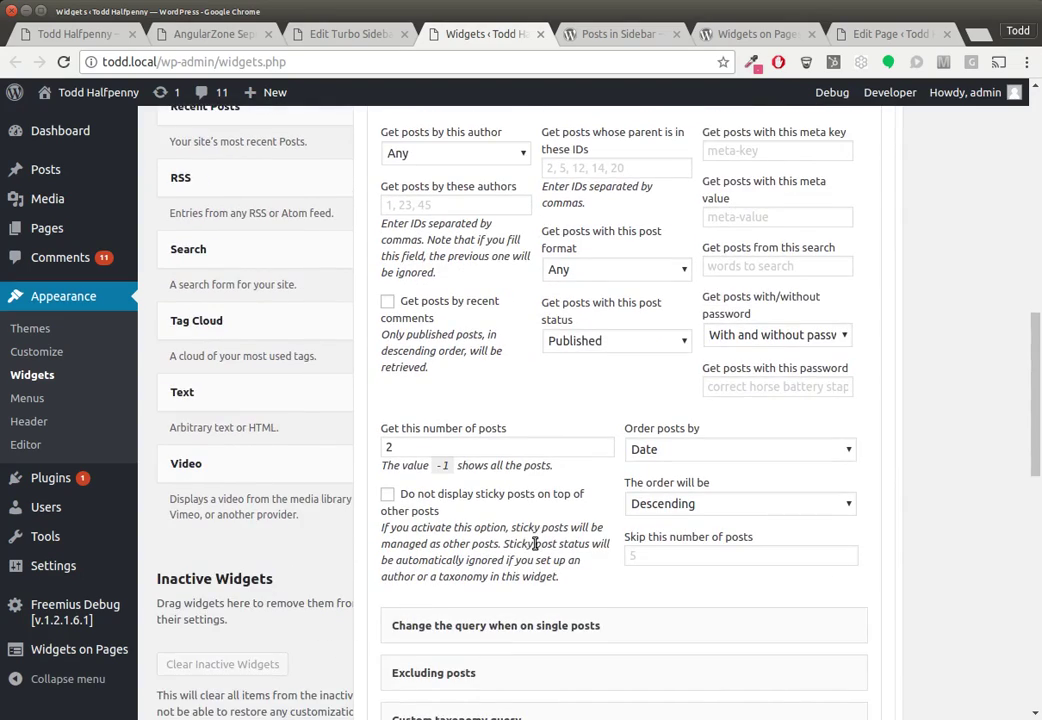
pyautogui.scroll(2, 536, 543)
pyautogui.scroll(8, 545, 530)
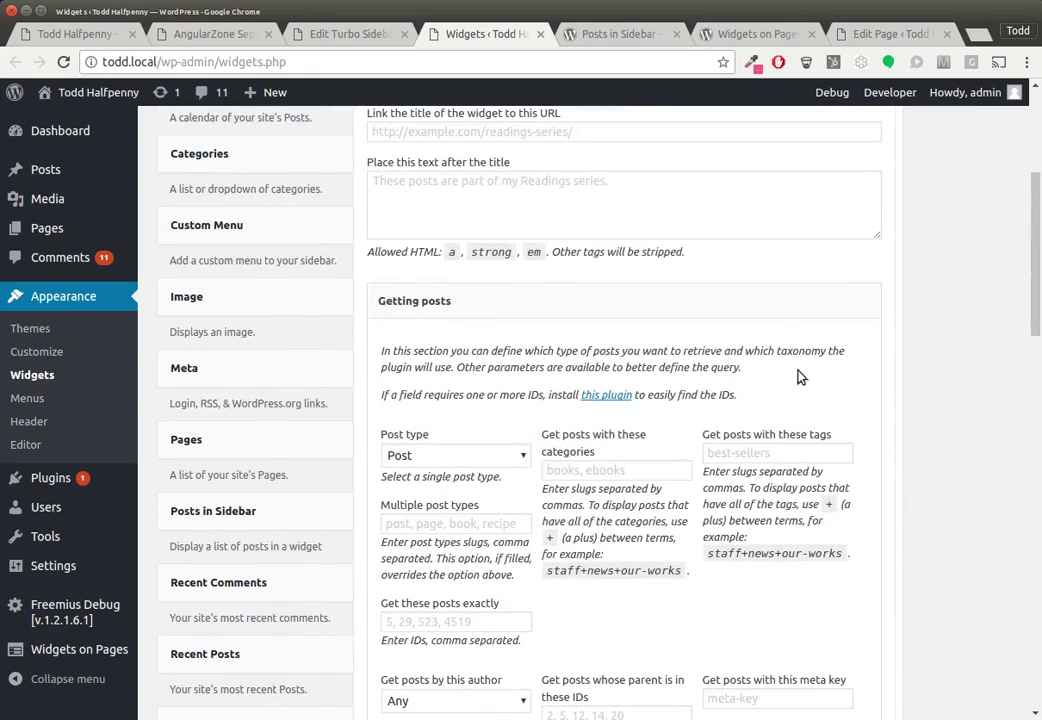
pyautogui.scroll(2, 852, 330)
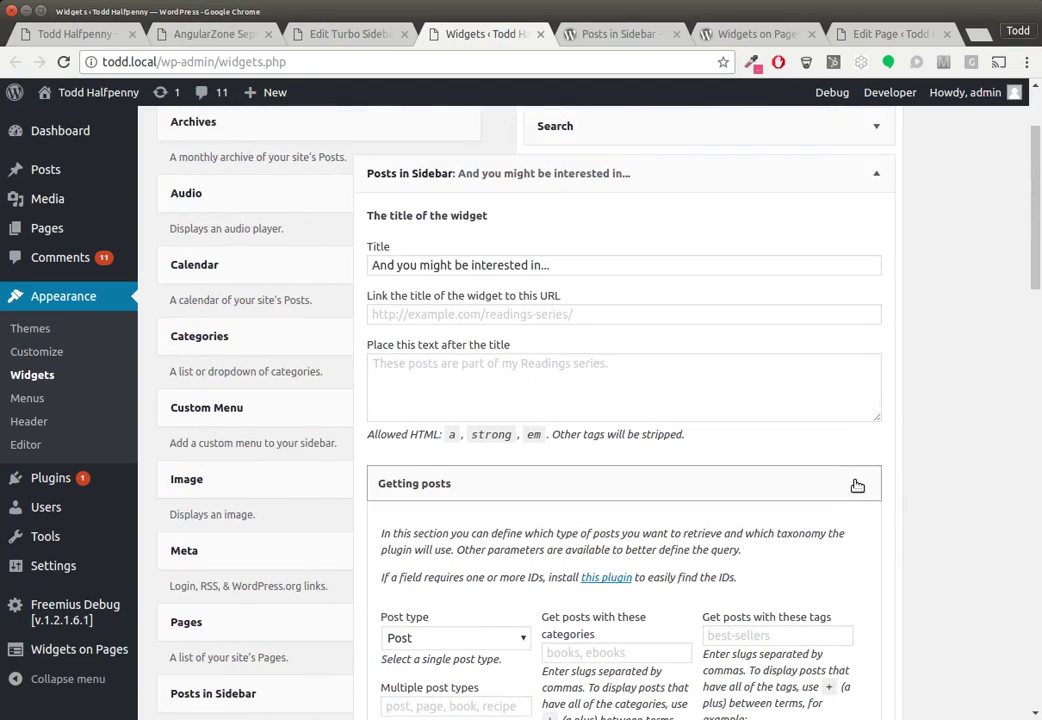
pyautogui.click(876, 173)
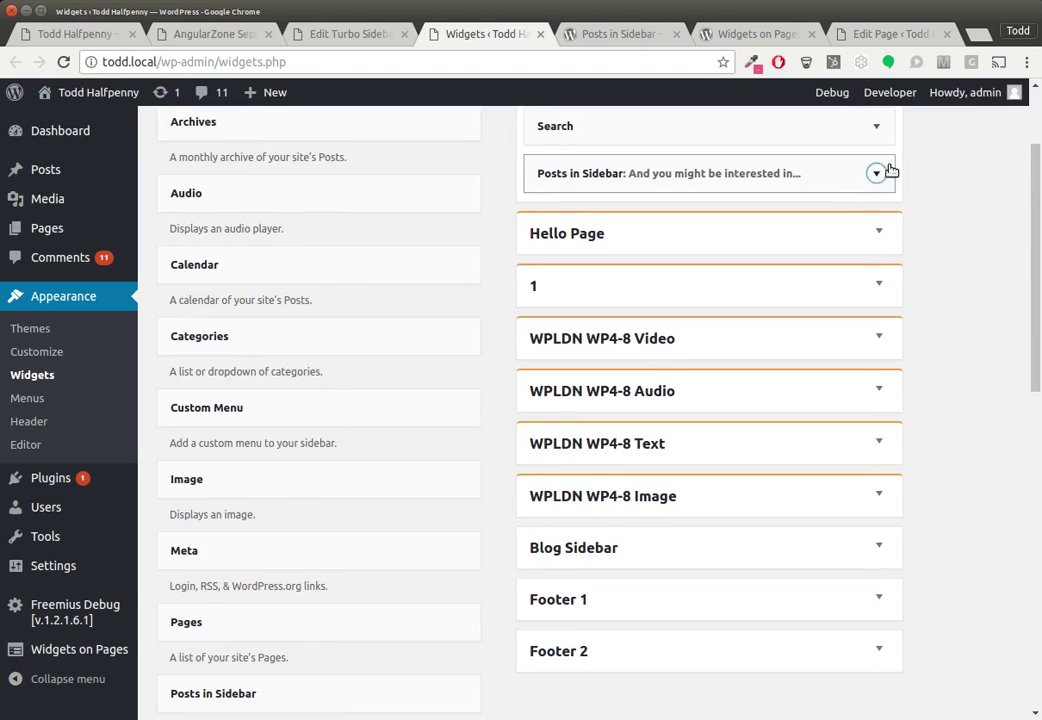
pyautogui.scroll(2, 915, 185)
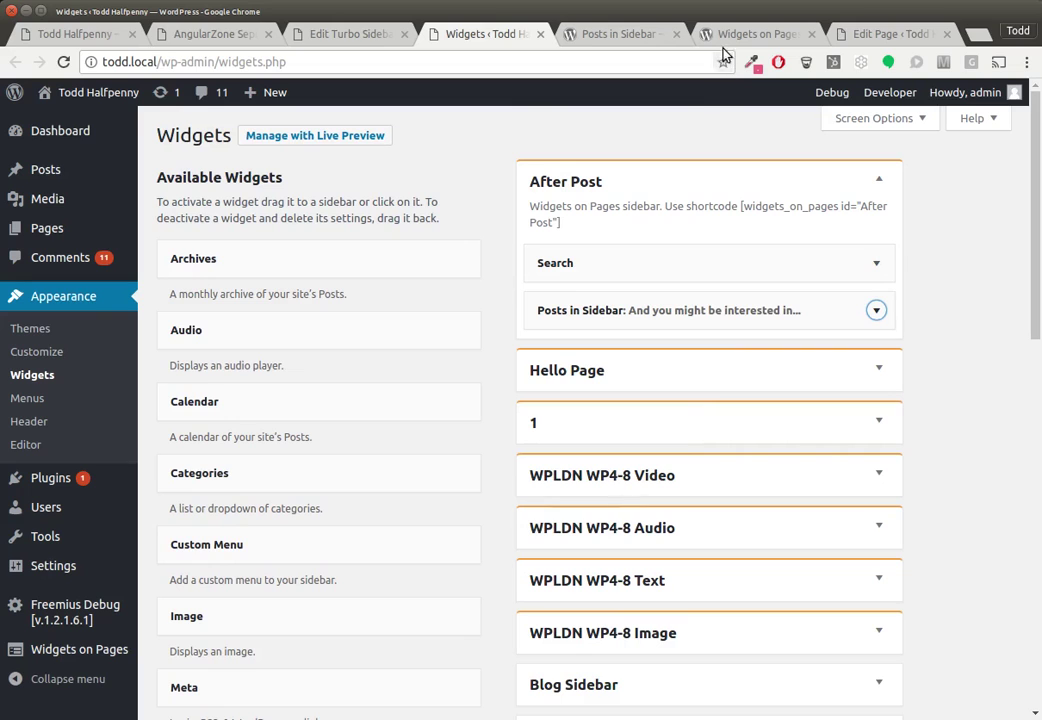
# Reload the AngularZone Sept 2016 Meetup Review post and check for the After Post widgets below its content
pyautogui.click(226, 36)
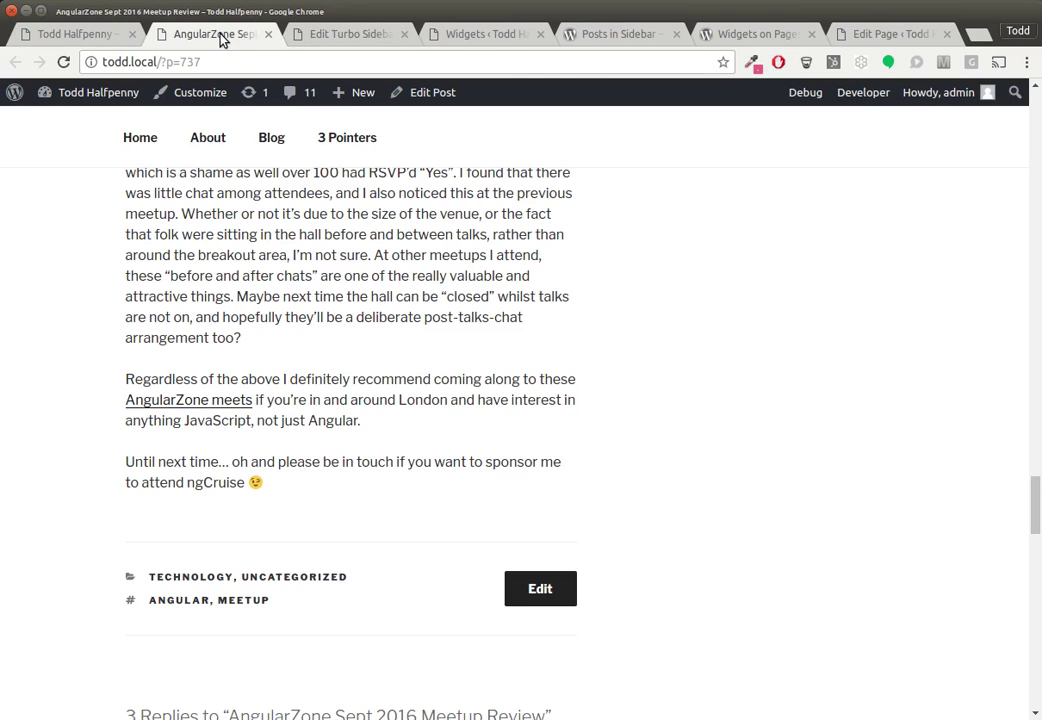
pyautogui.hotkey('ctrl', 'l')
pyautogui.press('Return')
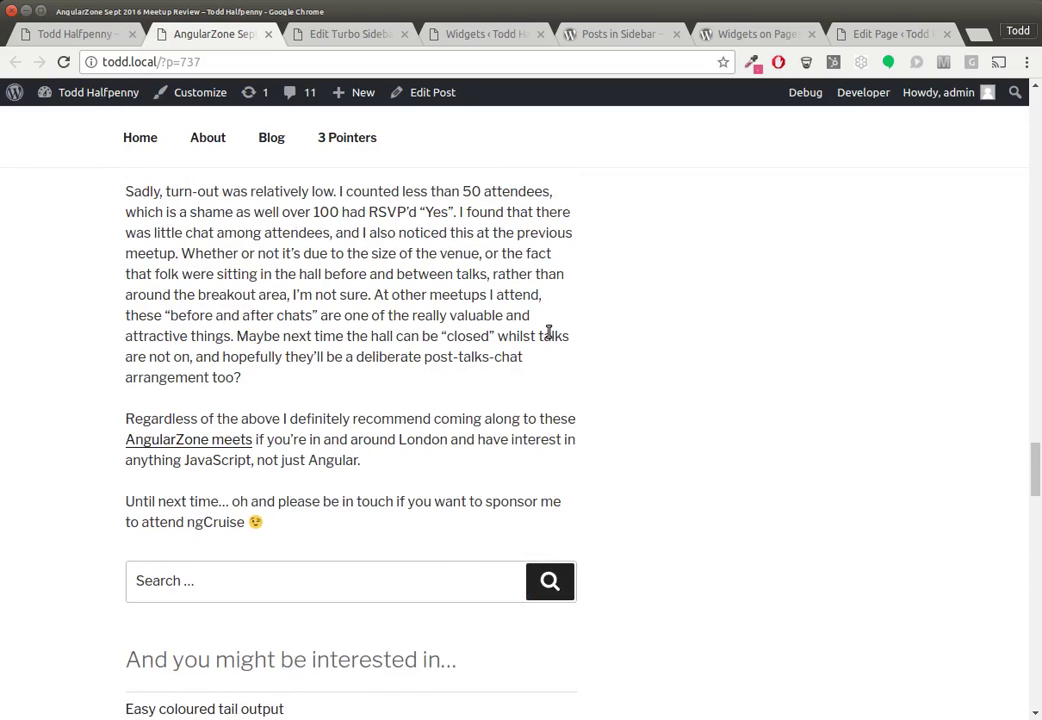
# Examine the search box and the "And you might be interested in..." post list below the AngularZone Sept 2016 Meetup Review content
pyautogui.scroll(-3, 549, 337)
pyautogui.scroll(-2, 275, 420)
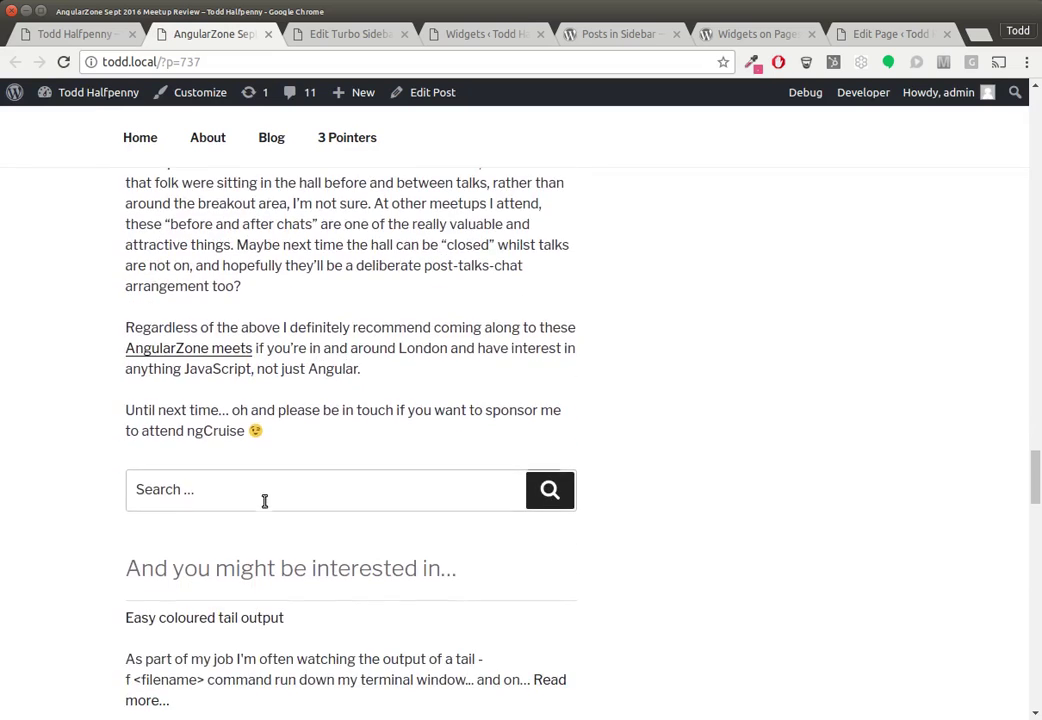
pyautogui.click(297, 478)
pyautogui.scroll(-3, 335, 431)
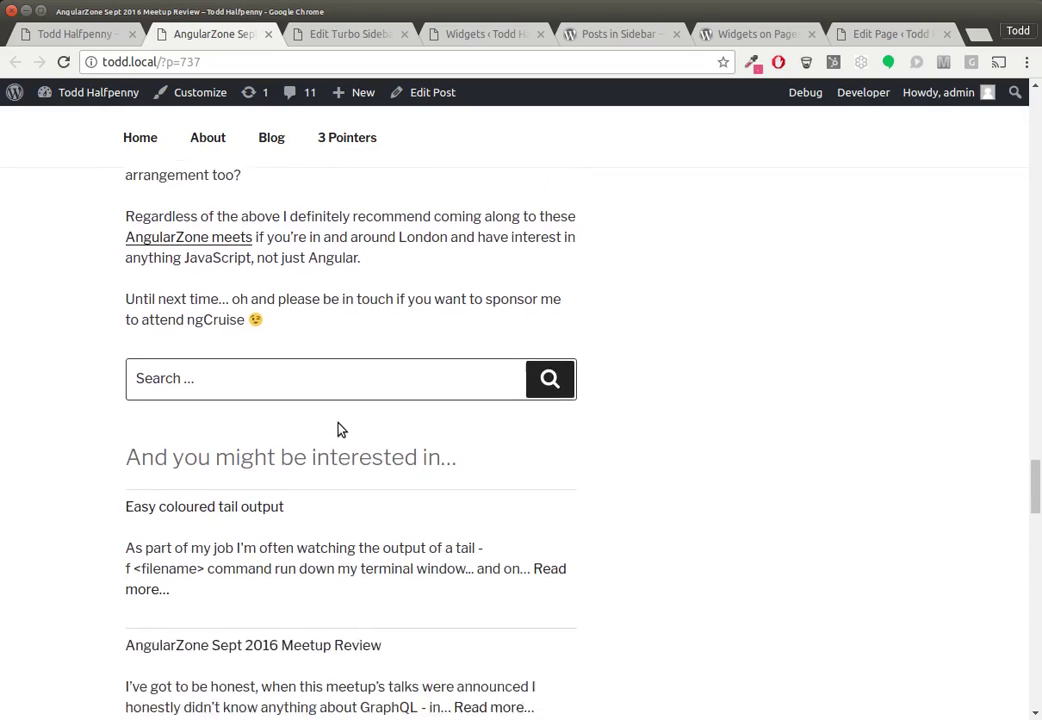
pyautogui.moveTo(125, 431); pyautogui.dragTo(458, 432)
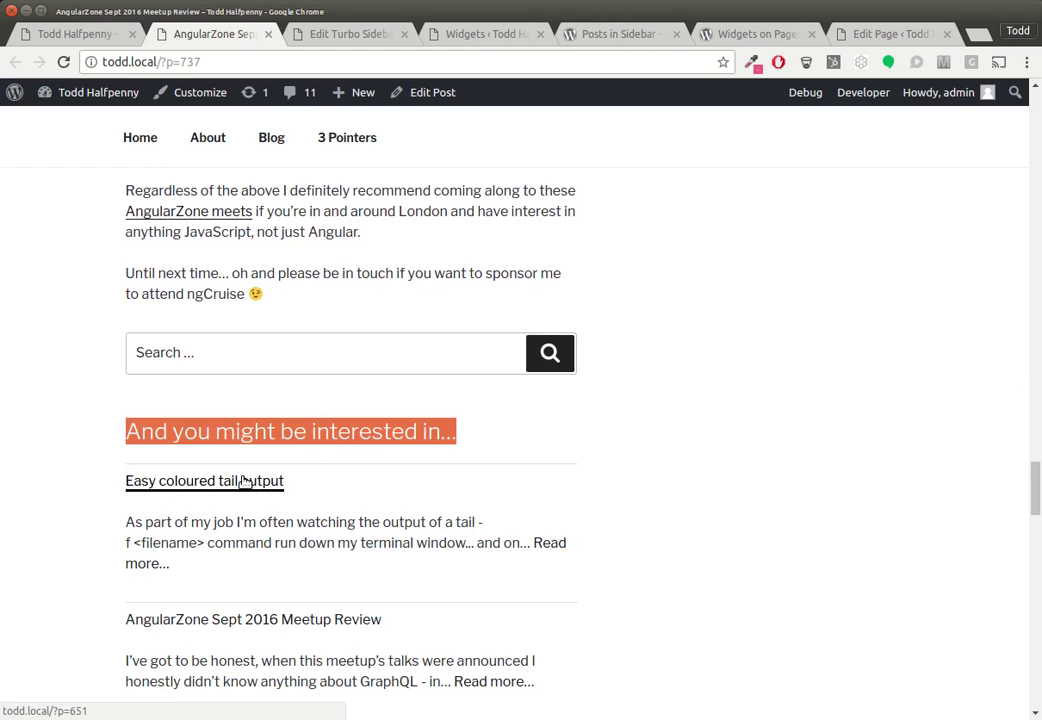
pyautogui.scroll(-5, 280, 465)
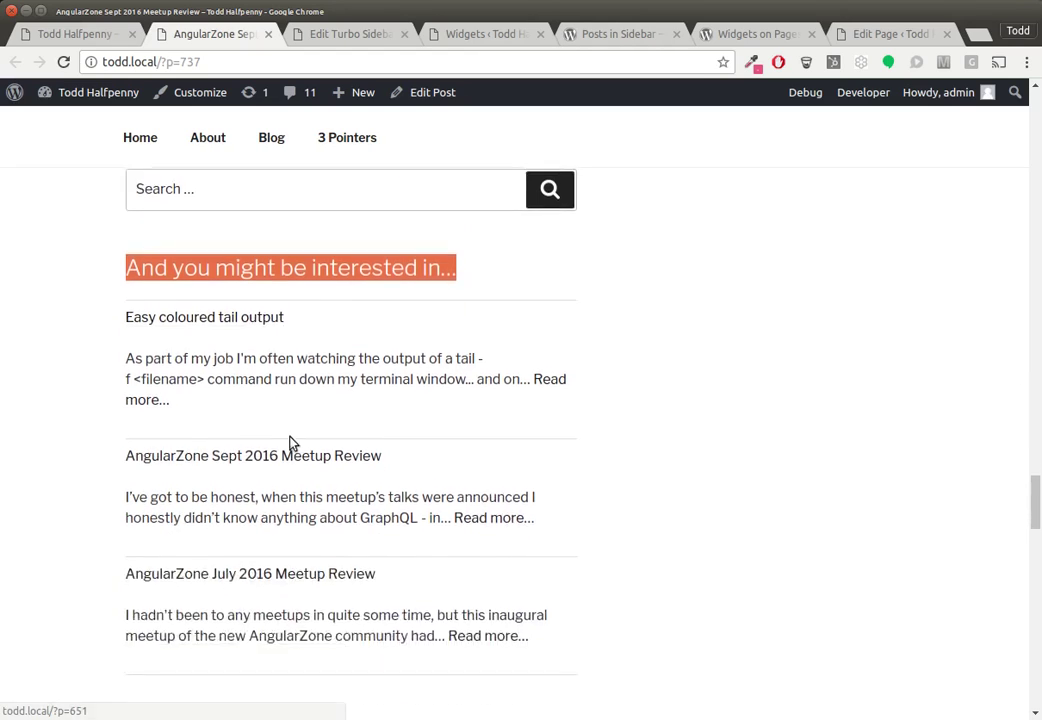
pyautogui.scroll(-4, 284, 509)
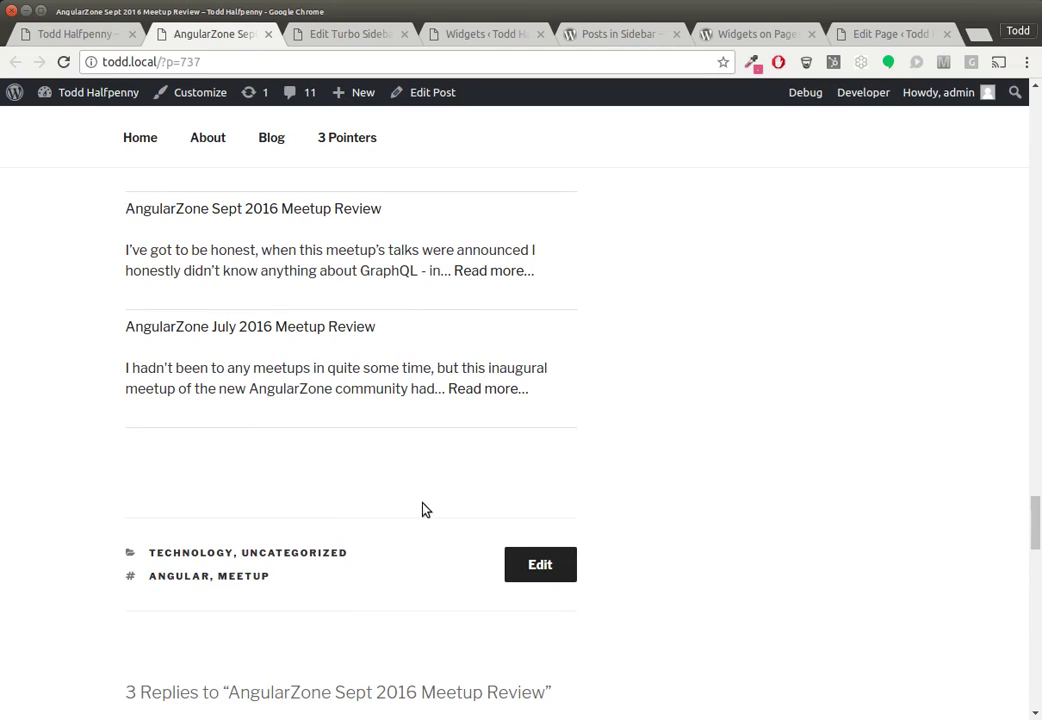
pyautogui.scroll(2, 432, 512)
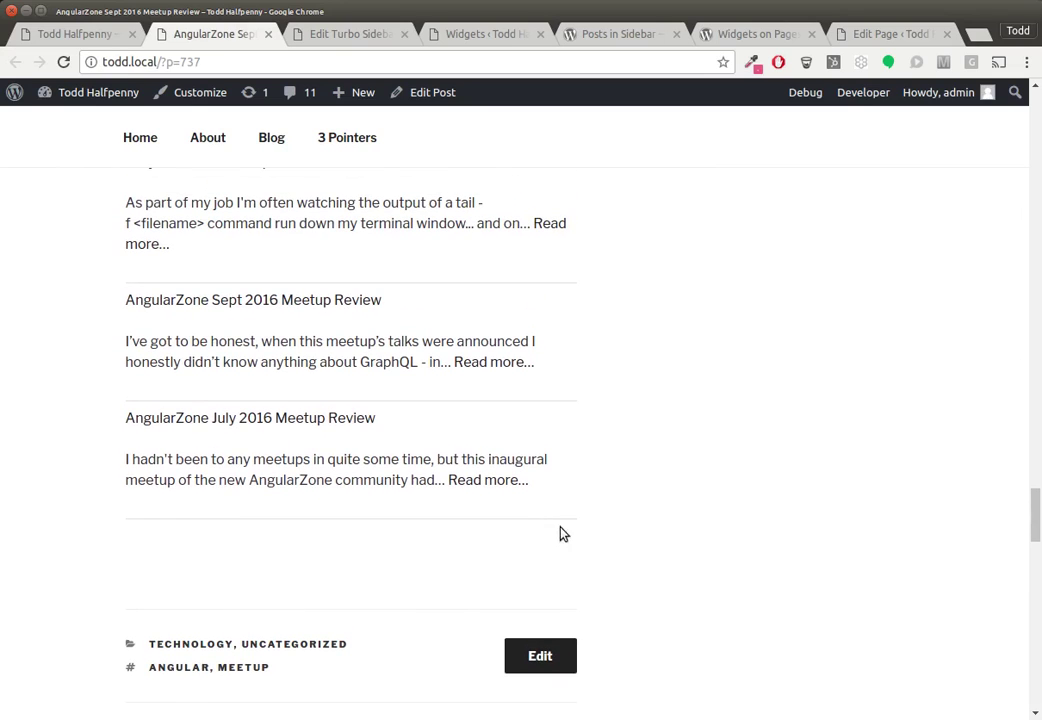
pyautogui.scroll(2, 380, 407)
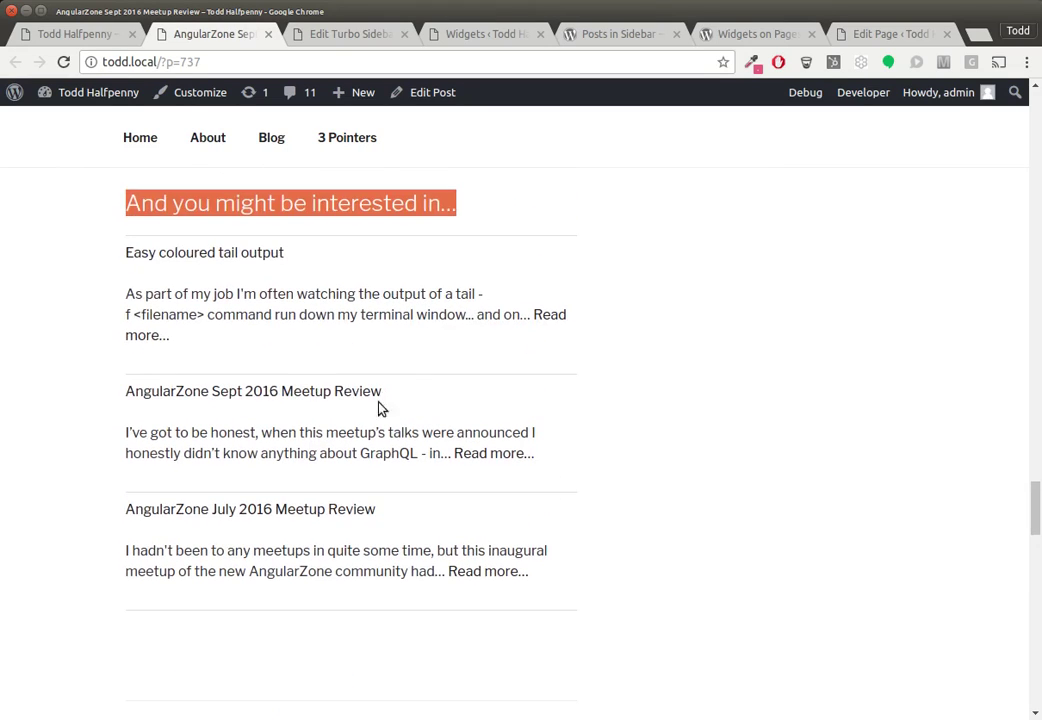
pyautogui.click(487, 300)
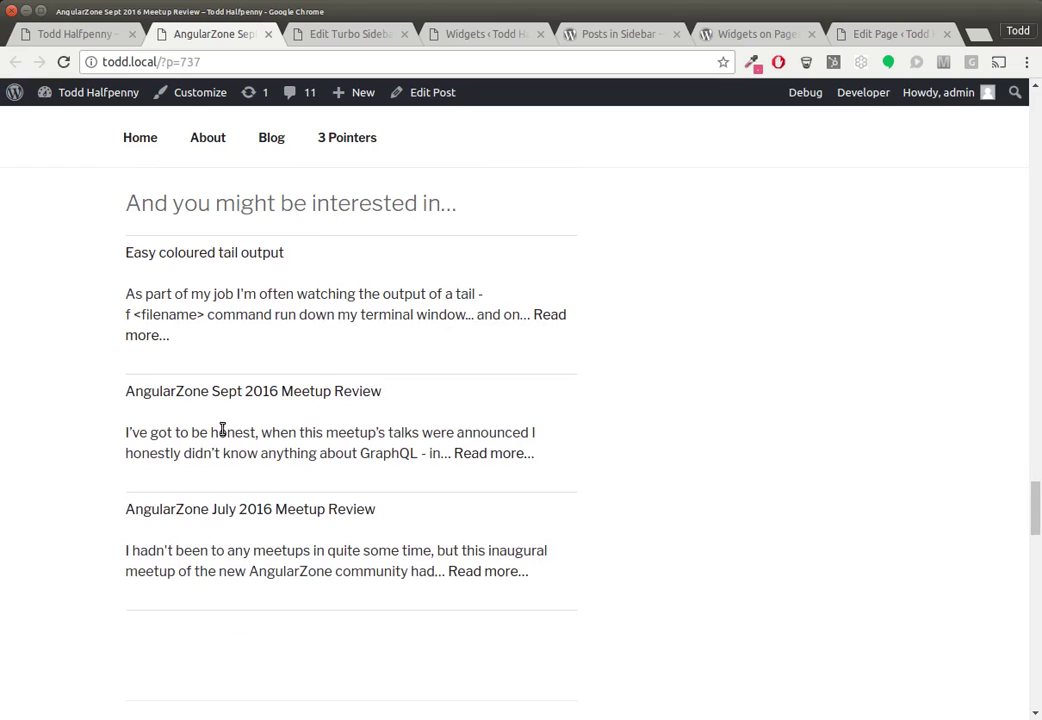
# Open the AngularZone Sept 2016 Meetup Review post for editing from the WordPress admin list of all posts
pyautogui.click(341, 40)
pyautogui.moveTo(60, 172)
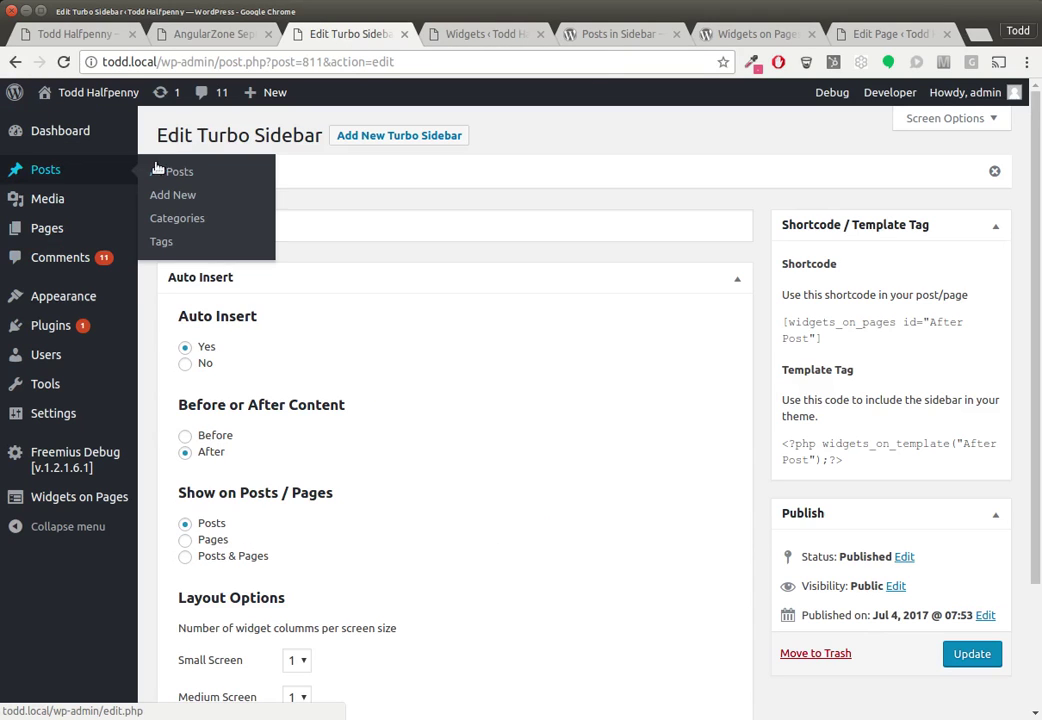
pyautogui.click(175, 173)
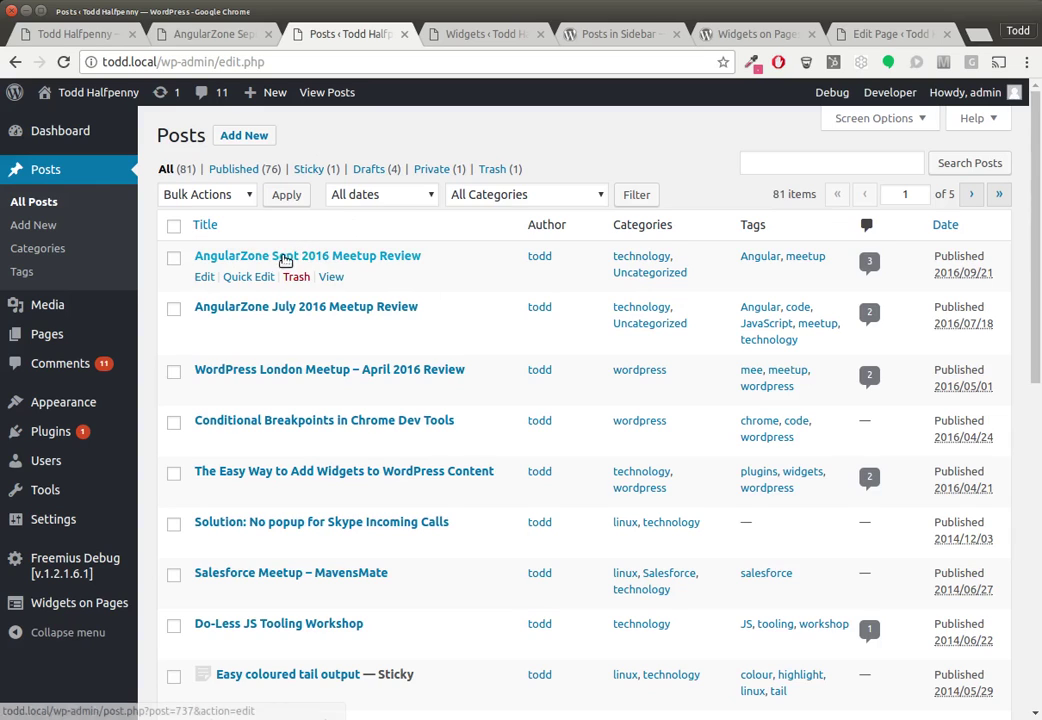
pyautogui.click(205, 277)
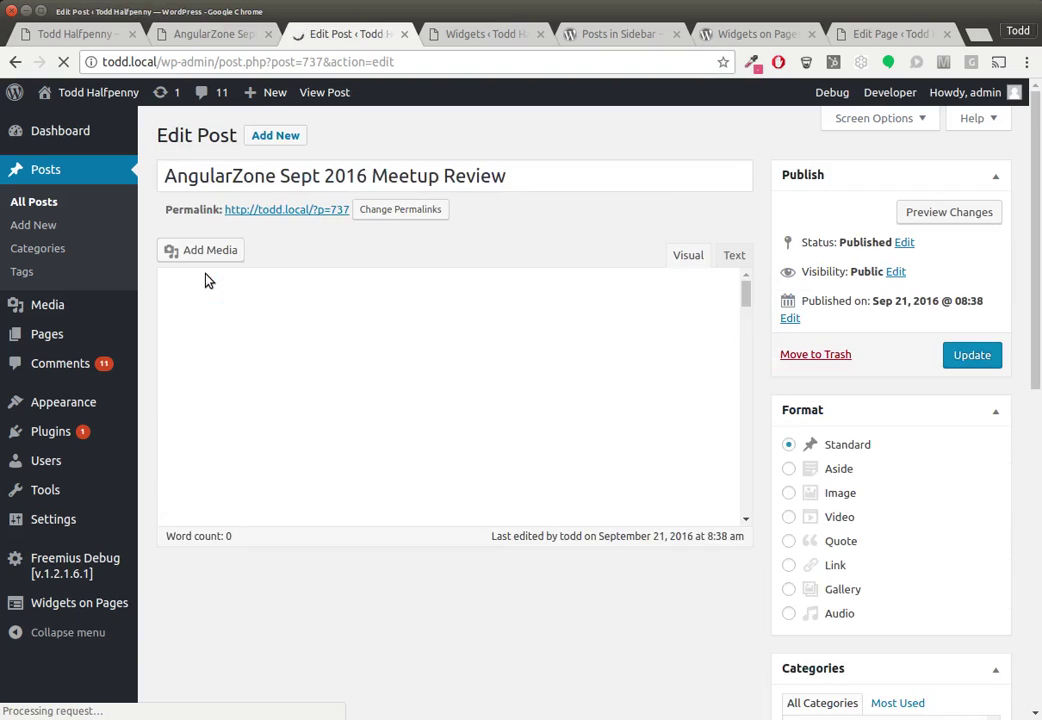
# Exclude the post from Widgets on Pages auto insertion and update it
pyautogui.scroll(-5, 500, 679)
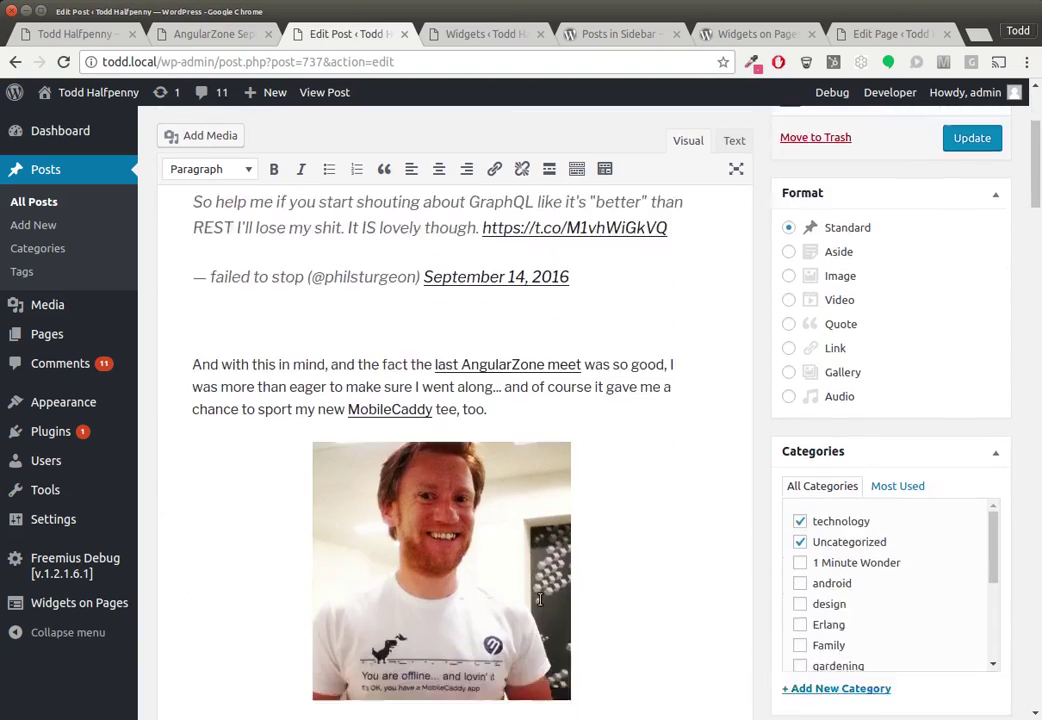
pyautogui.scroll(-4, 541, 598)
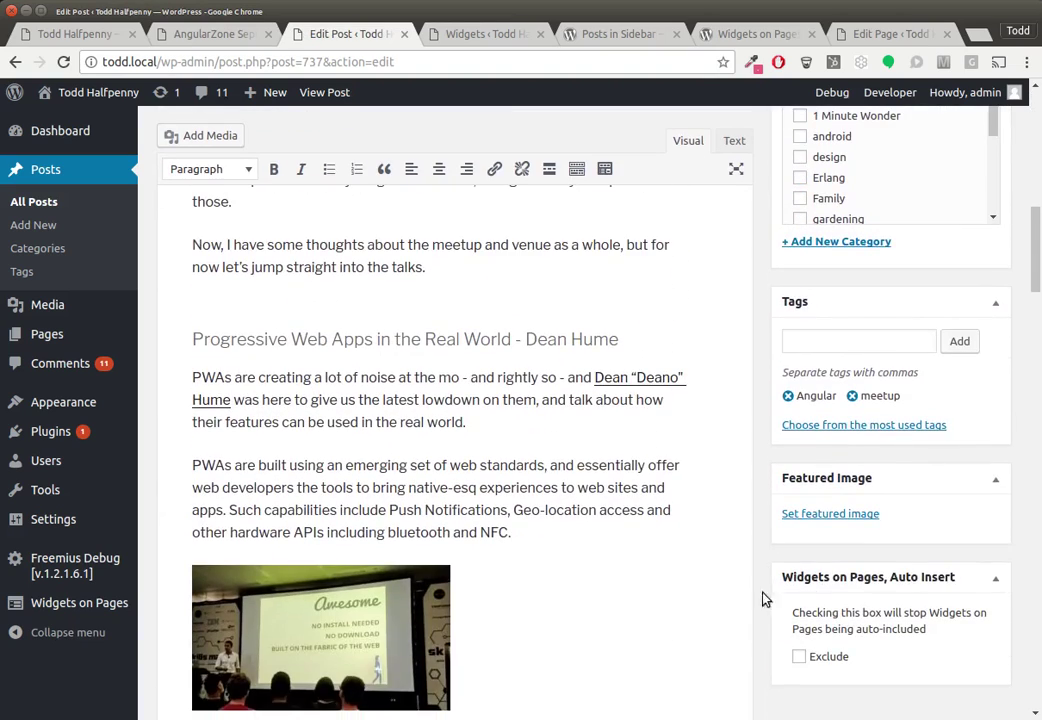
pyautogui.scroll(1, 831, 594)
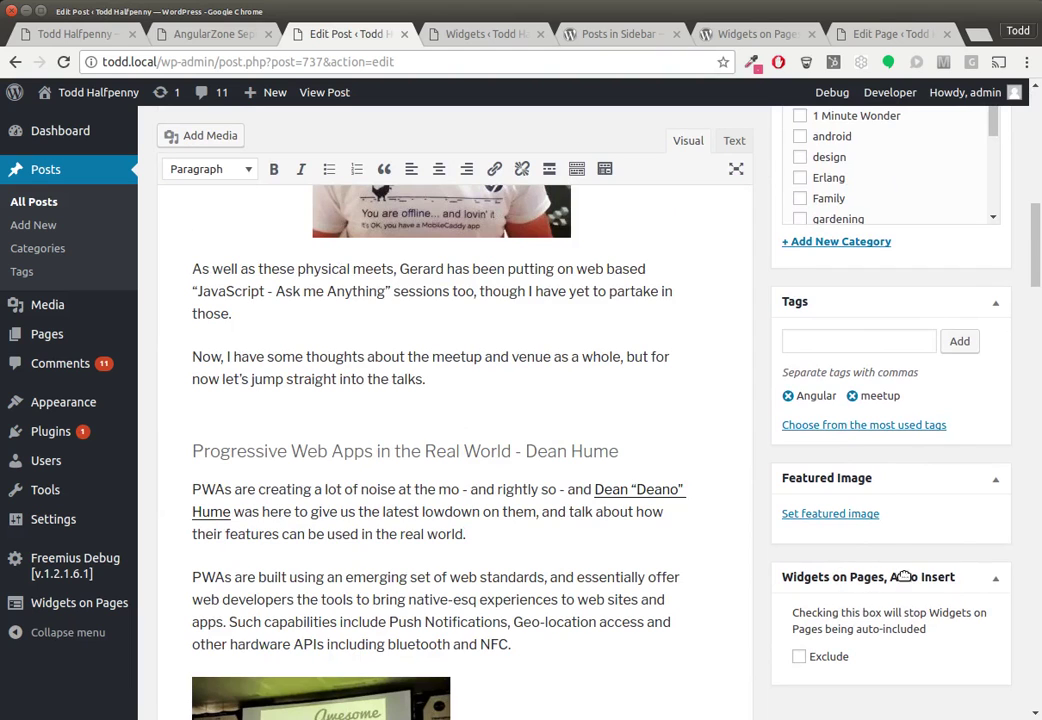
pyautogui.click(800, 658)
pyautogui.scroll(6, 870, 625)
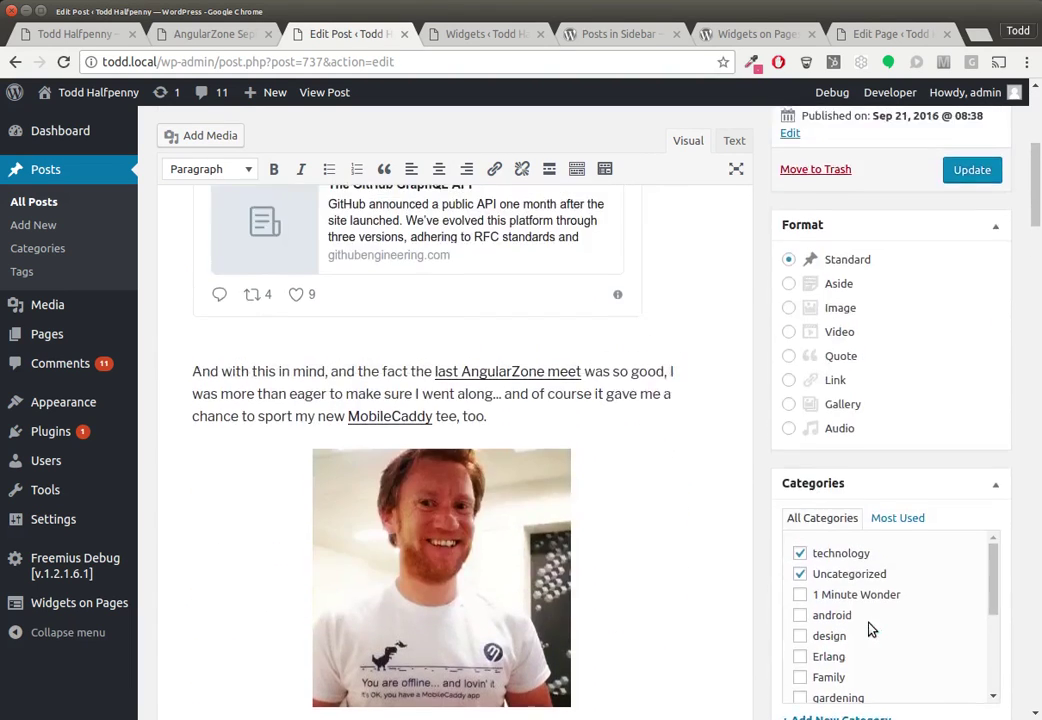
pyautogui.click(968, 321)
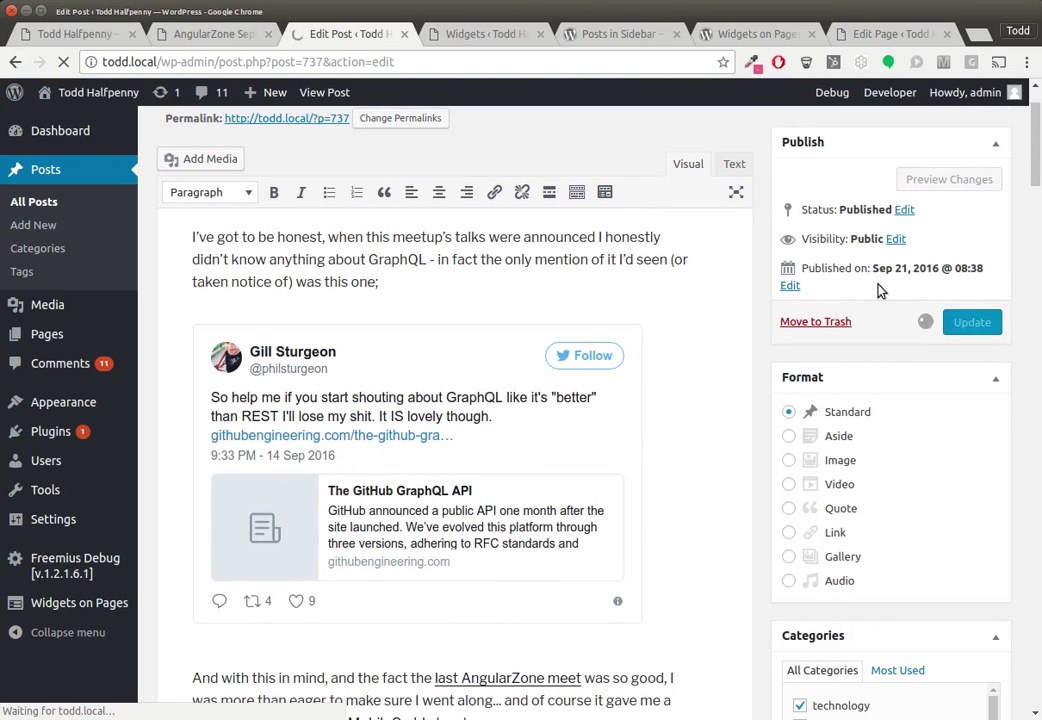
# Reload the published AngularZone Sept 2016 Meetup Review post and check the end of its content for auto-inserted widgets
pyautogui.click(228, 38)
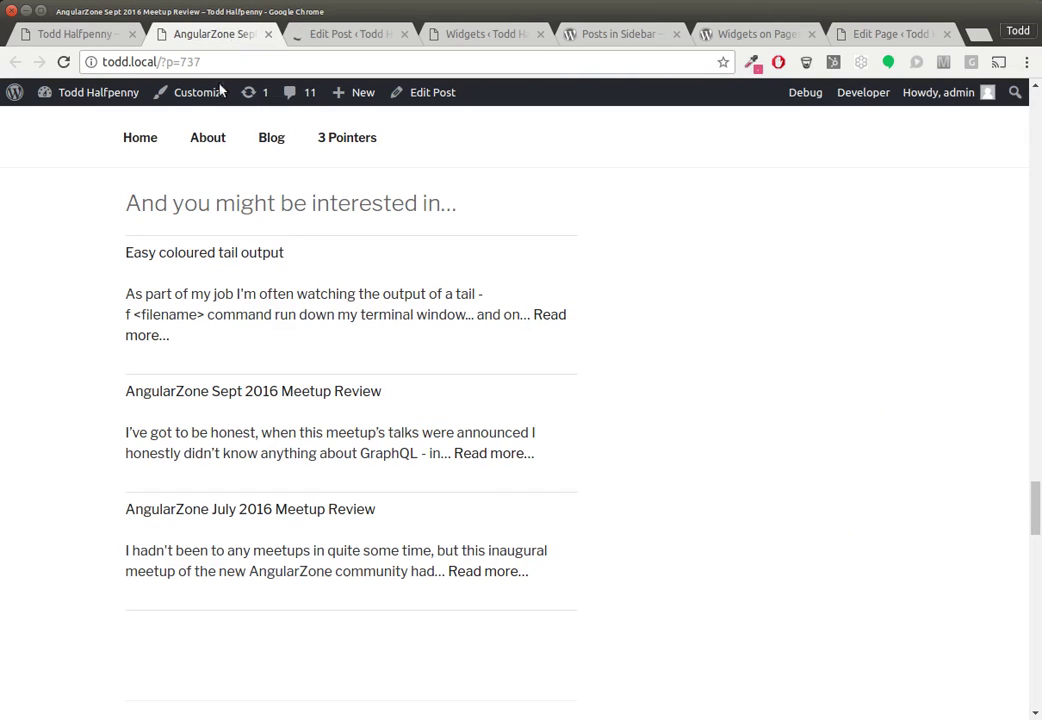
pyautogui.press('F5')
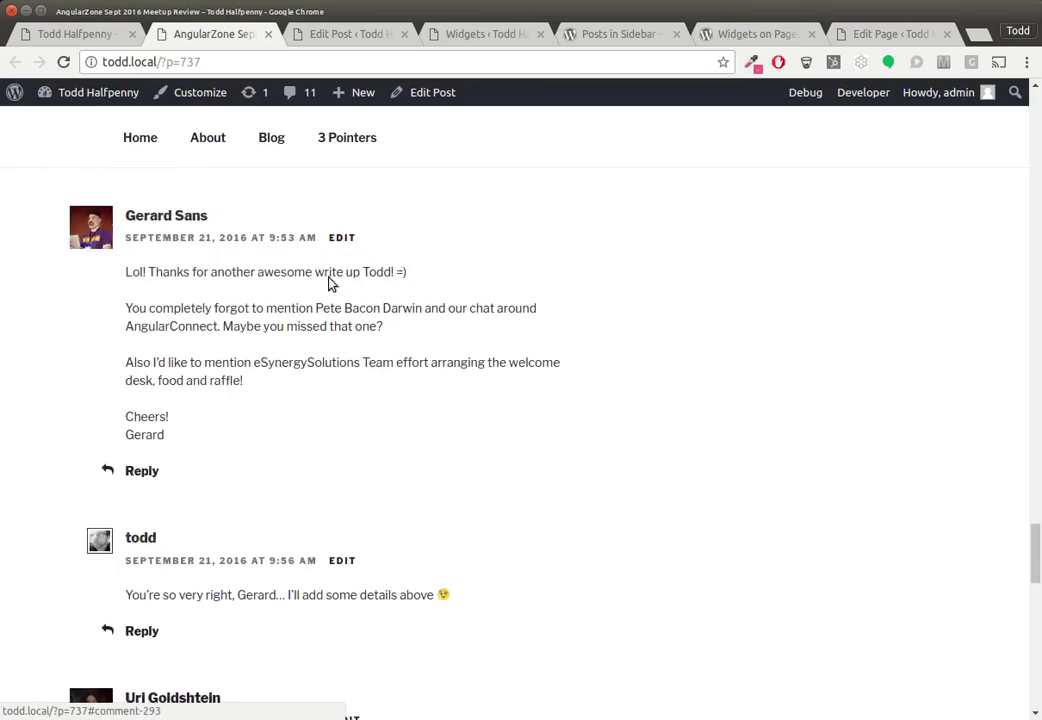
pyautogui.scroll(6, 398, 353)
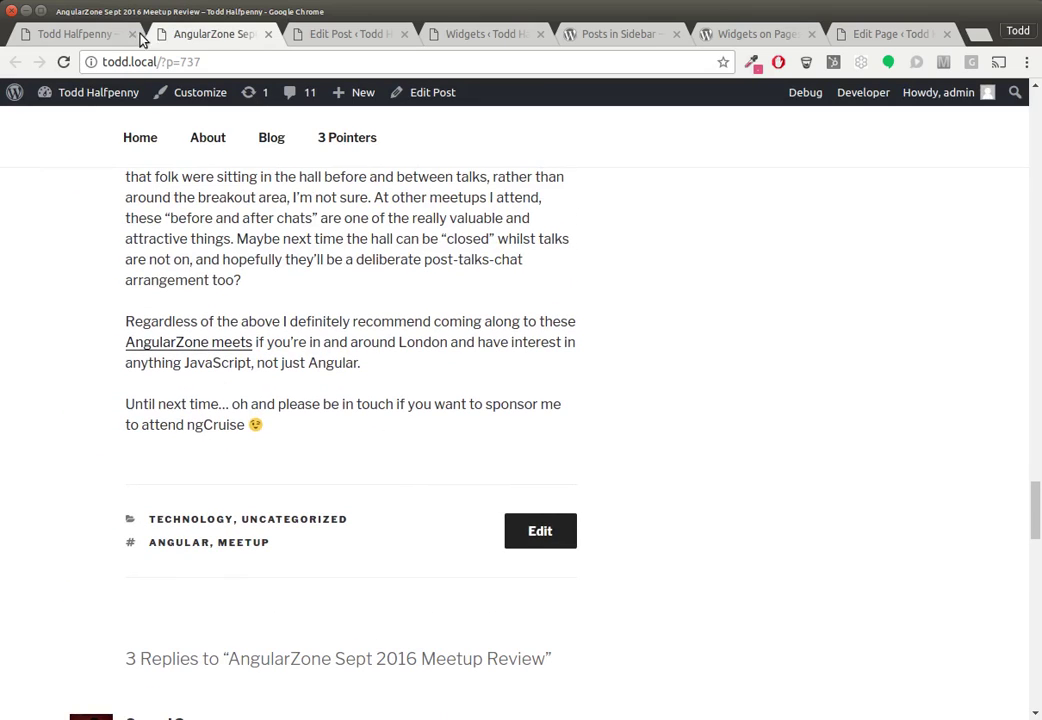
# Open the AngularZone July 2016 Meetup Review post from the home page in a new tab and check for After Post widgets below its content
pyautogui.click(78, 41)
pyautogui.scroll(-4, 420, 351)
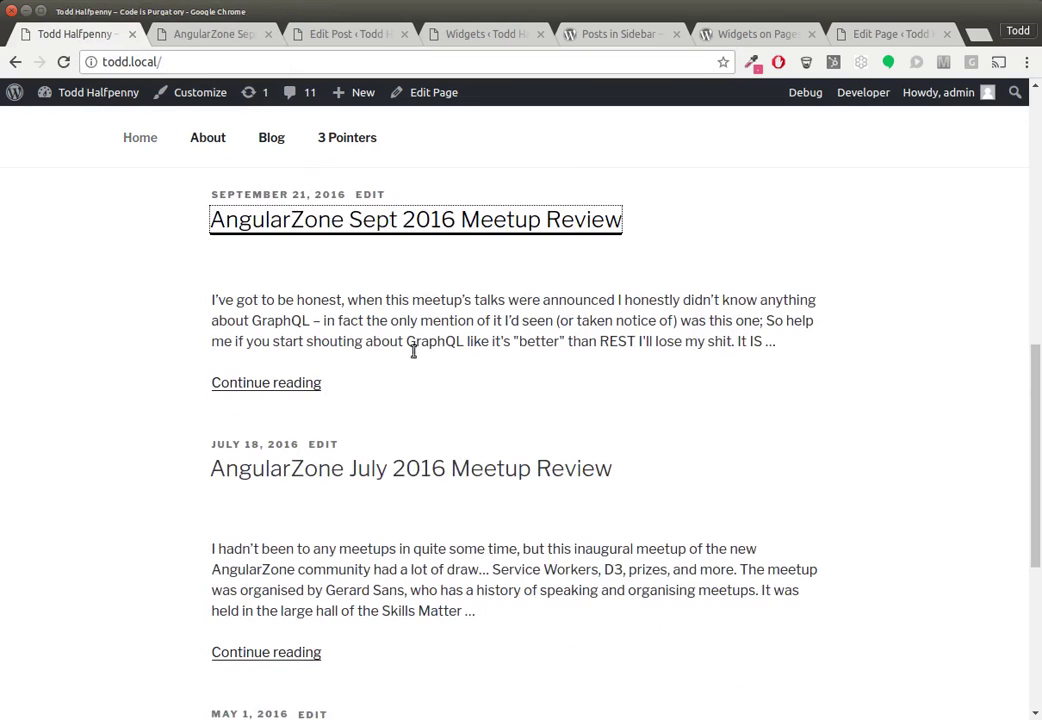
pyautogui.middleClick(400, 470)
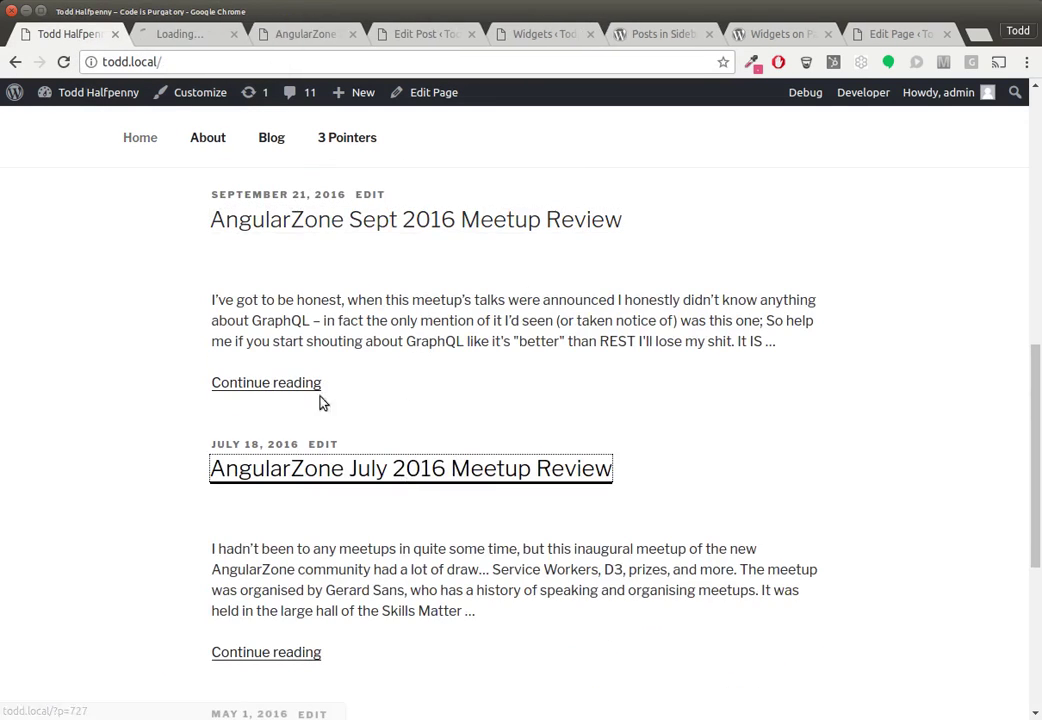
pyautogui.click(186, 36)
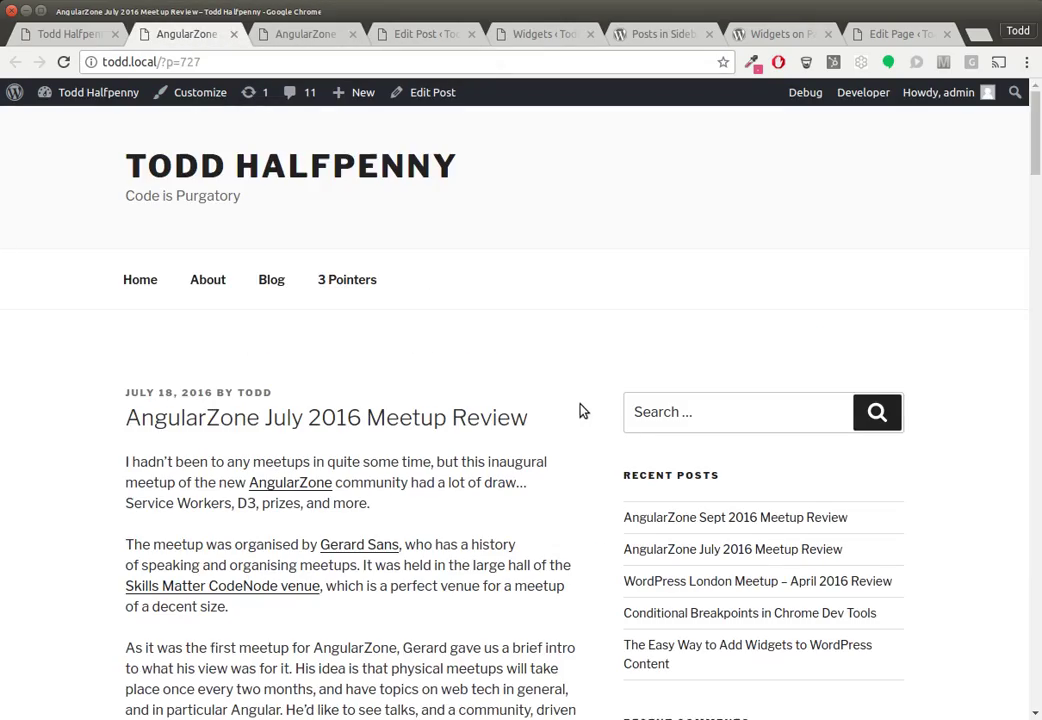
pyautogui.scroll(-20, 583, 410)
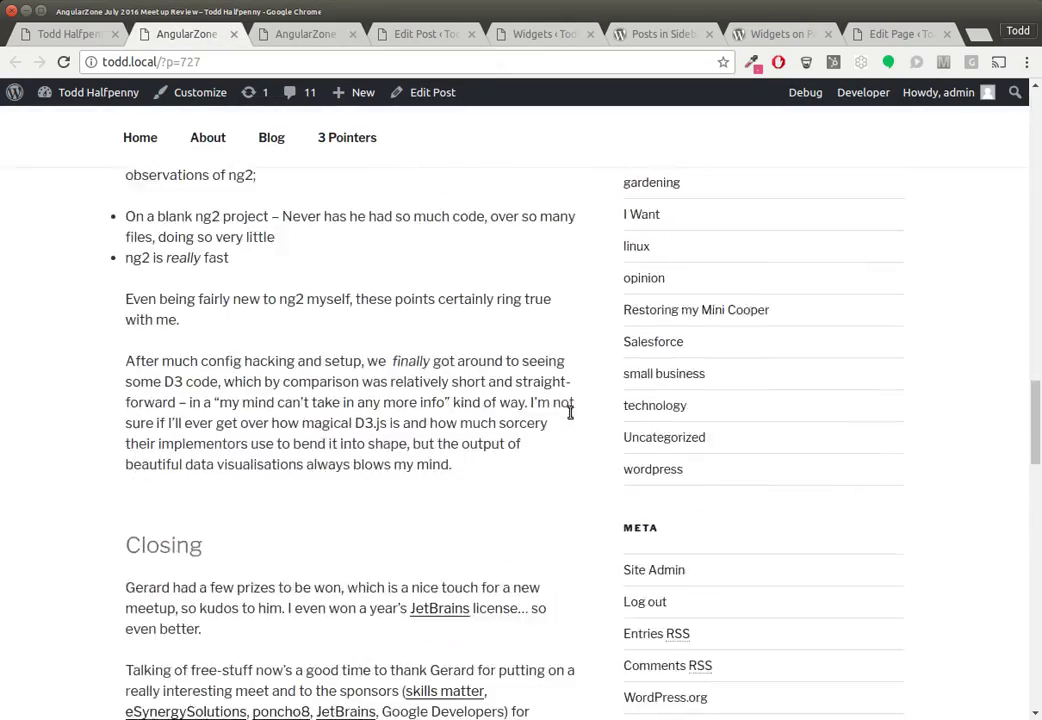
pyautogui.scroll(-10, 570, 410)
pyautogui.click(222, 300)
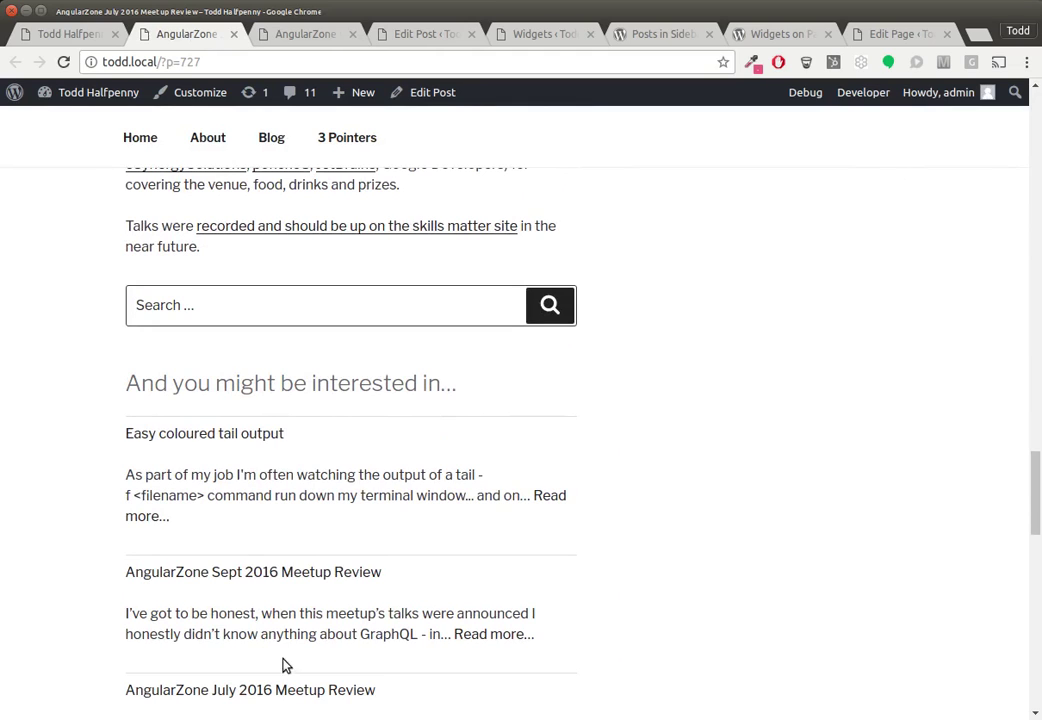
pyautogui.scroll(-1, 282, 666)
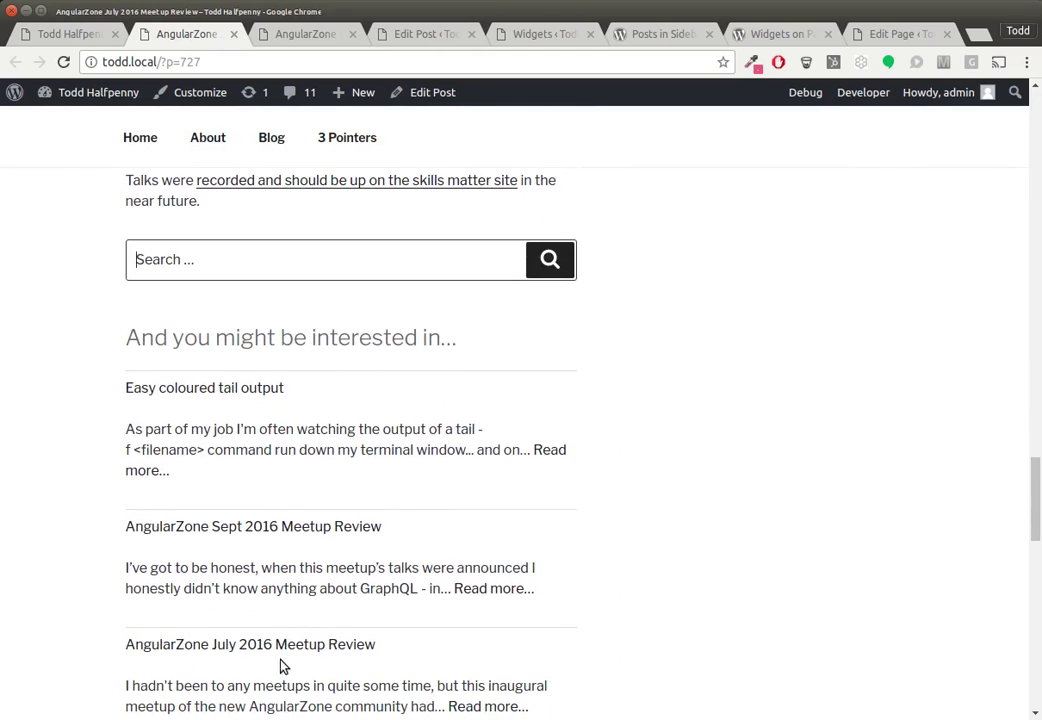
# Return to the site's home page and review its introduction, Featured Post and search widgets
pyautogui.click(86, 36)
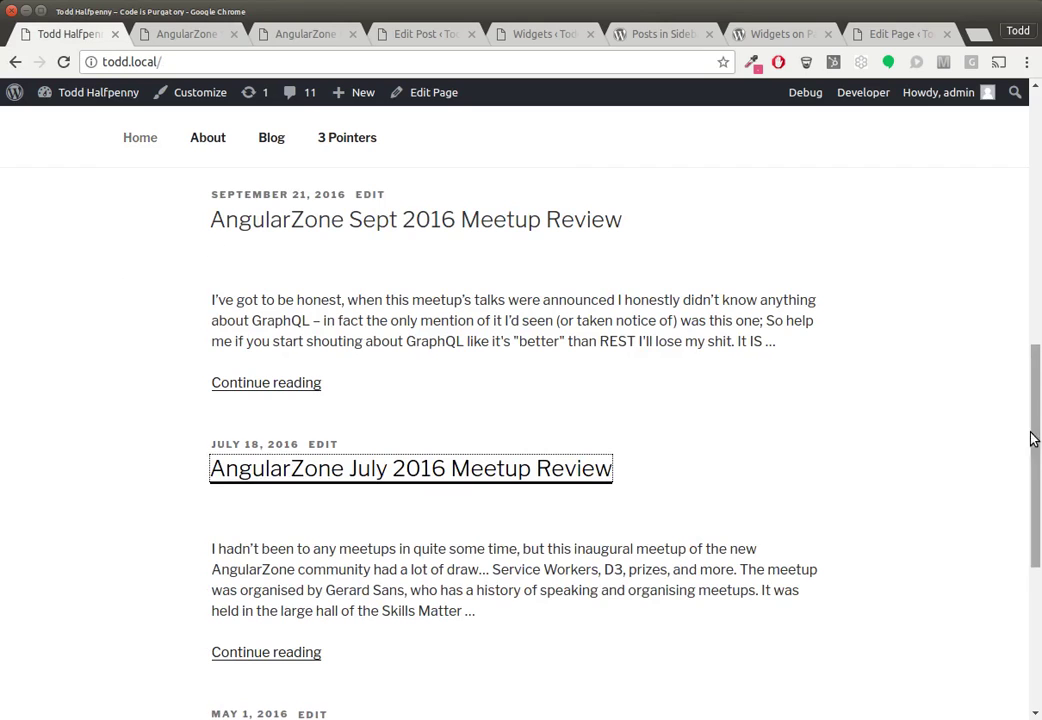
pyautogui.moveTo(1031, 372); pyautogui.dragTo(1033, 130)
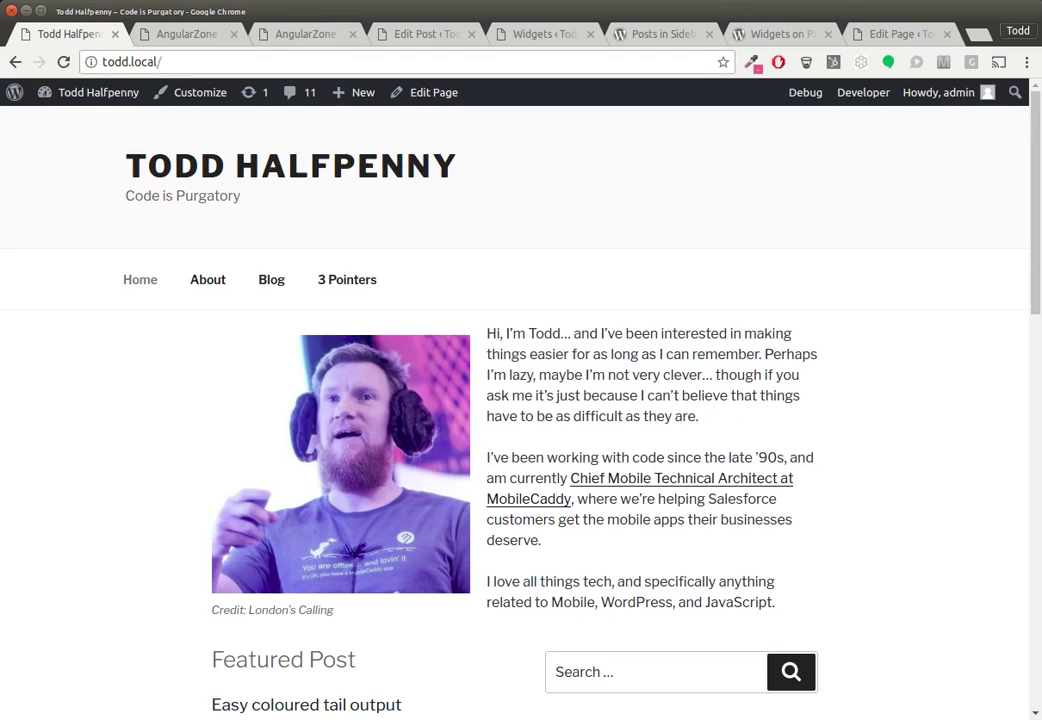
pyautogui.scroll(-3, 698, 518)
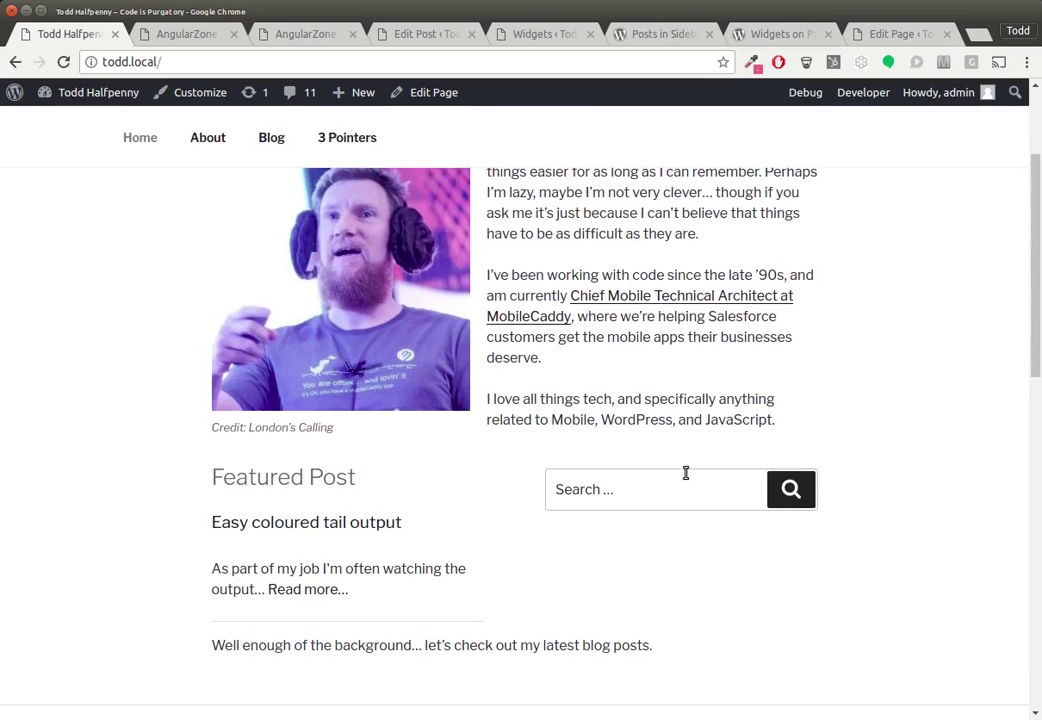
pyautogui.scroll(3, 715, 488)
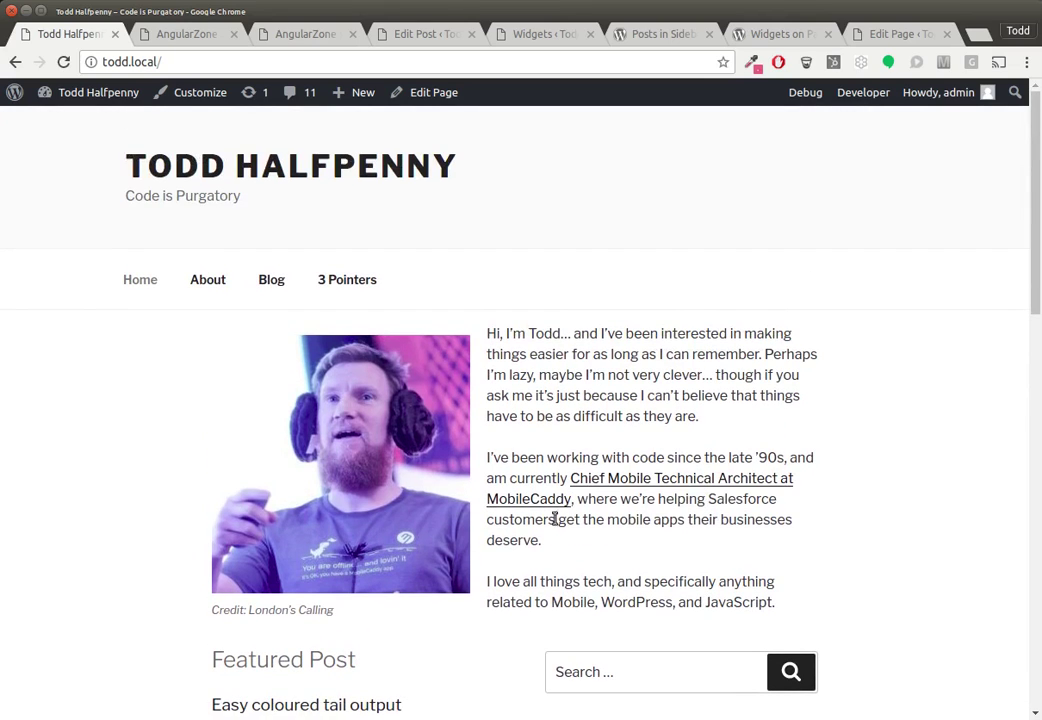